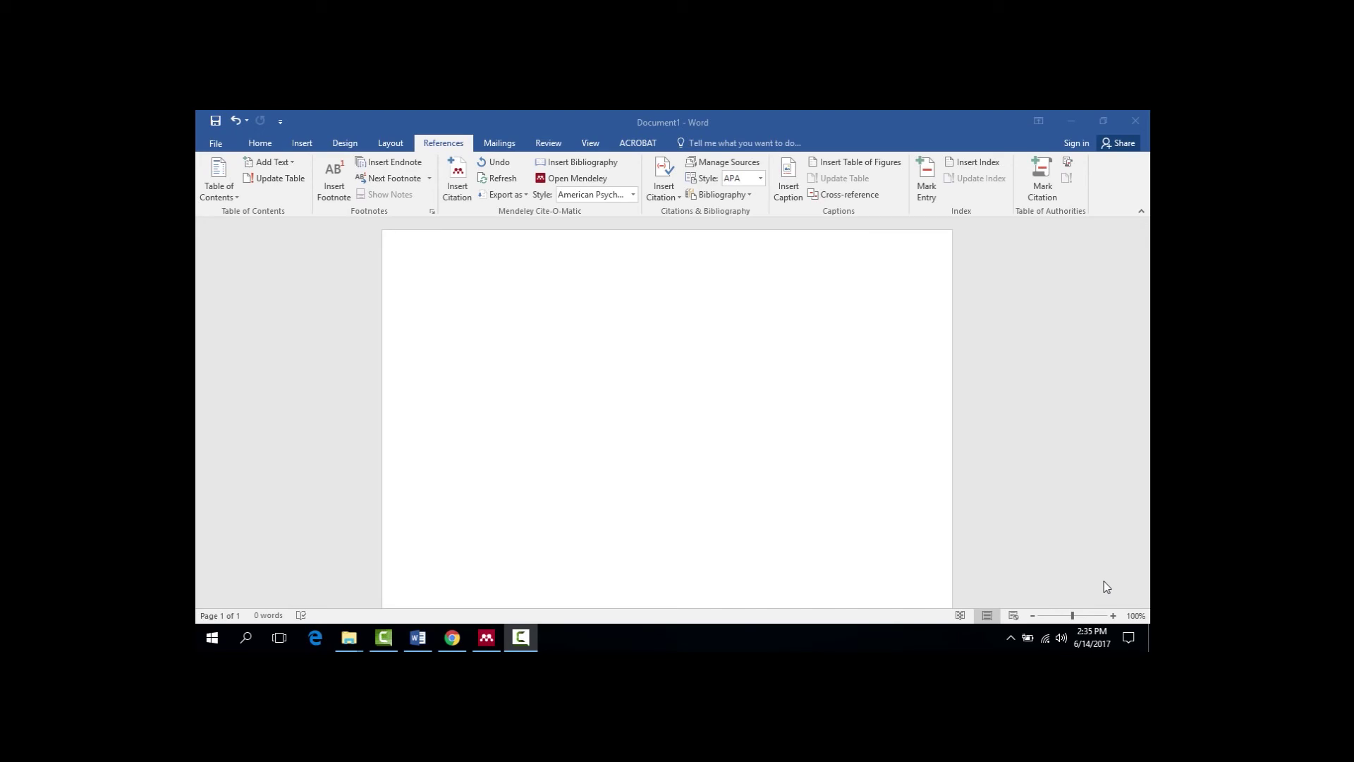
- Write 'This is the first sentence', cite Stromquist (1999) from Mendeley, and start the second sentence
{"action": "left_click", "coordinate": [653, 303]}
{"action": "type", "text": "This is the first sentence"}
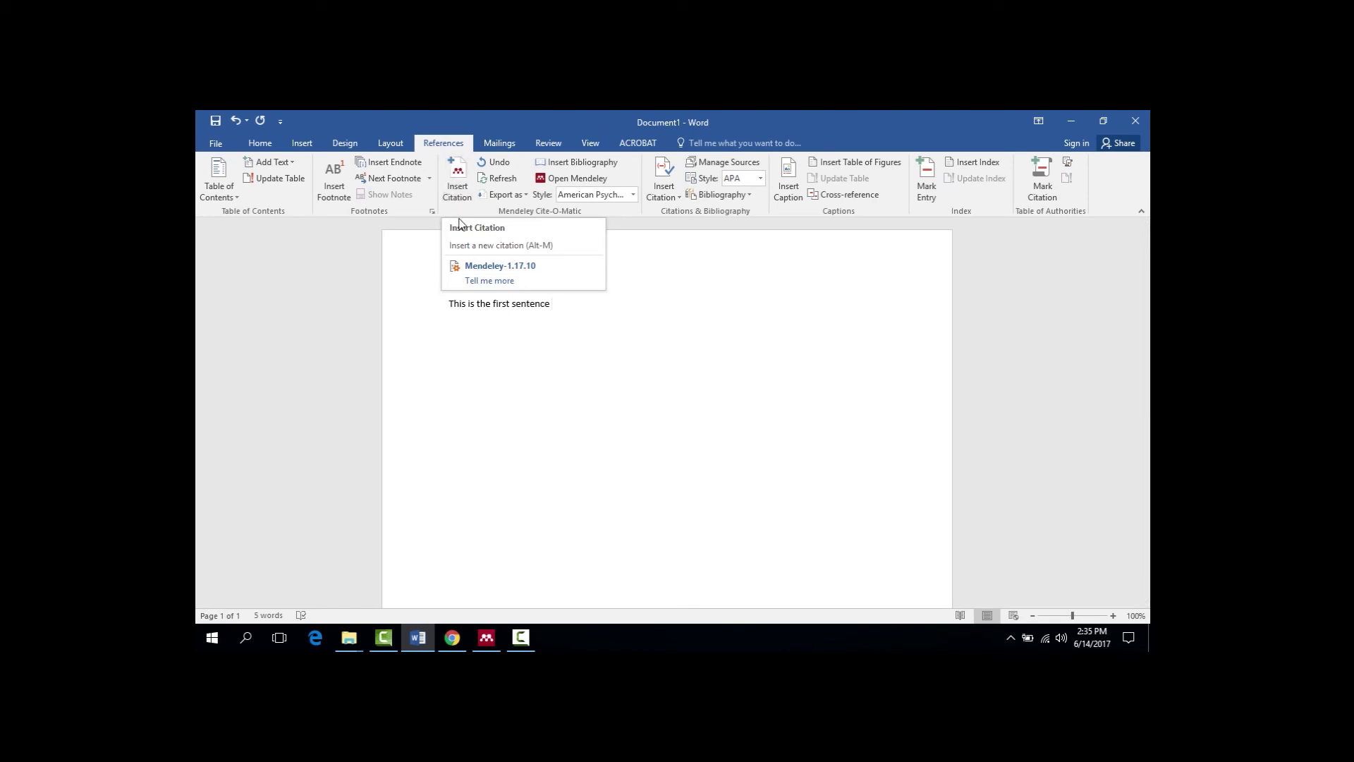
{"action": "left_click", "coordinate": [458, 176]}
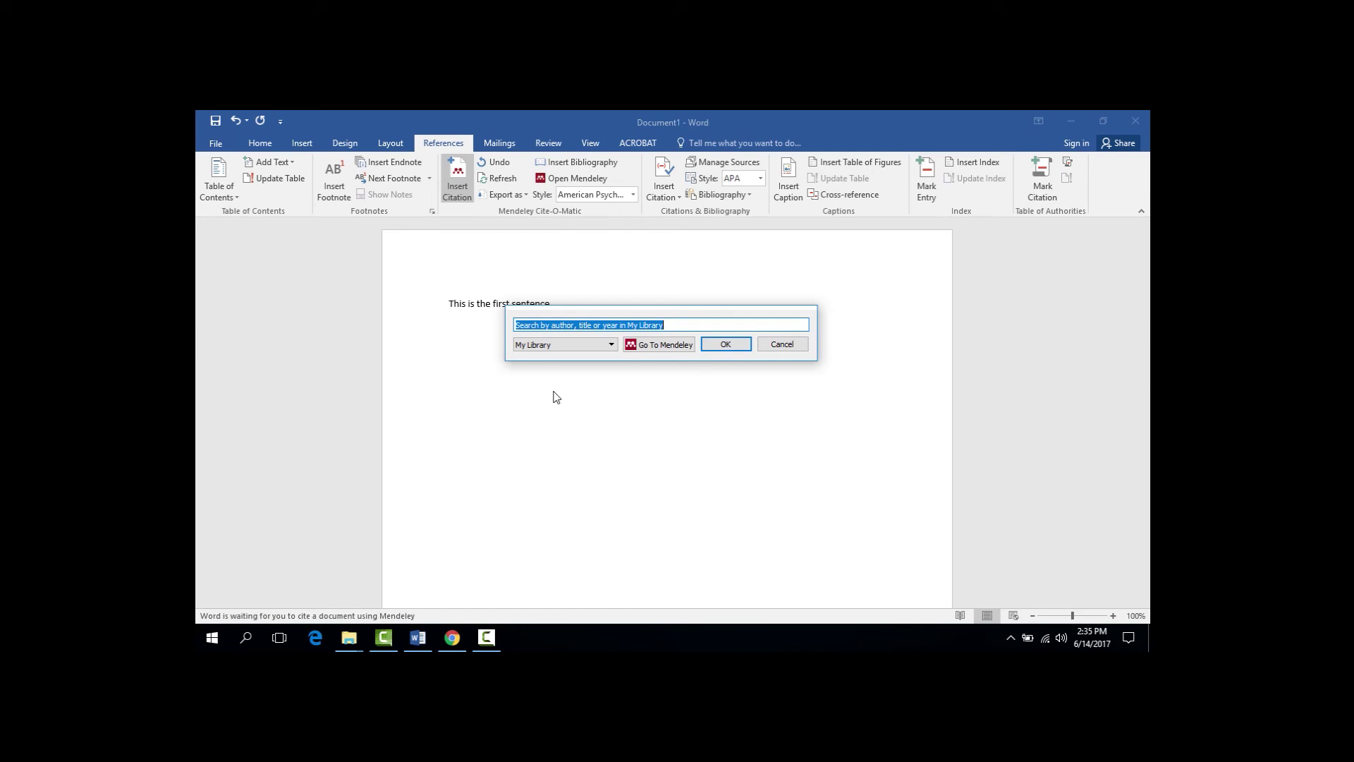
{"action": "type", "text": "stromquist"}
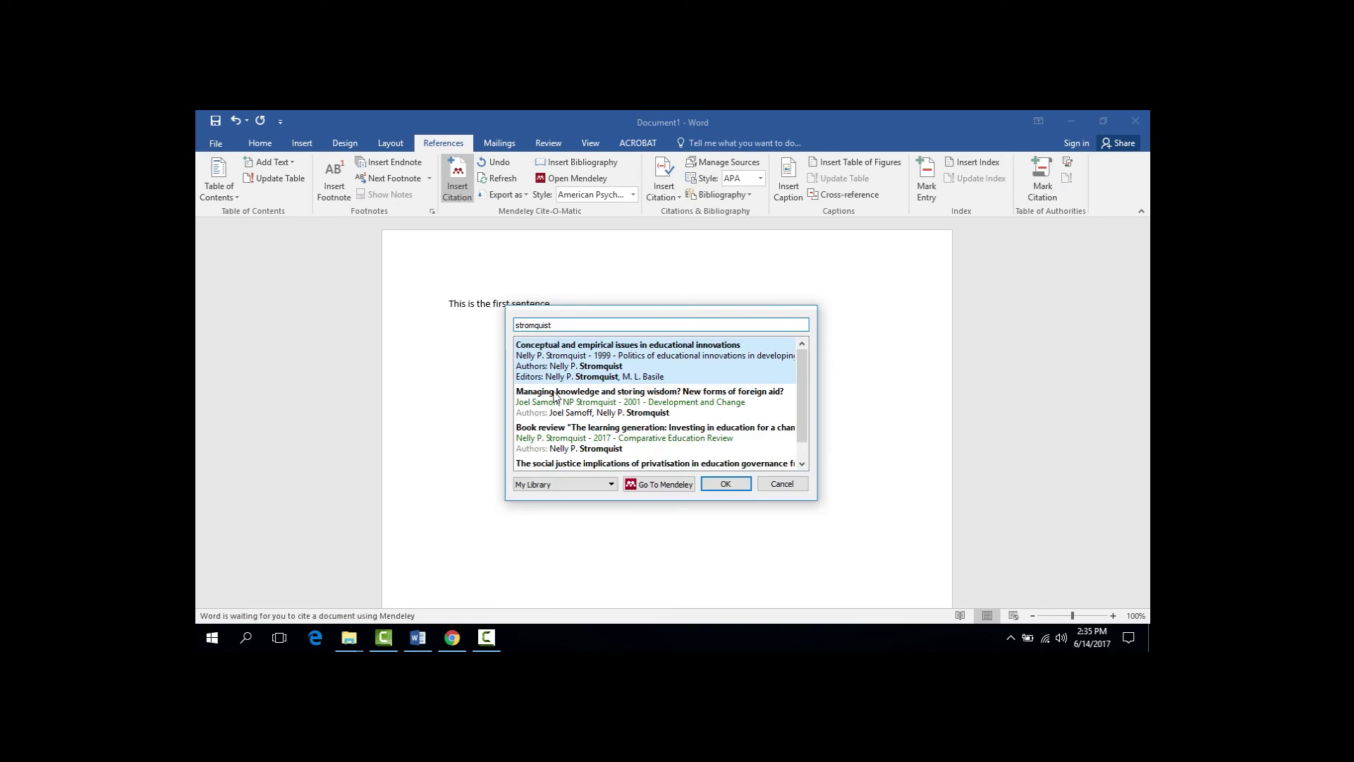
{"action": "key", "text": "Return"}
{"action": "key", "text": "Return"}
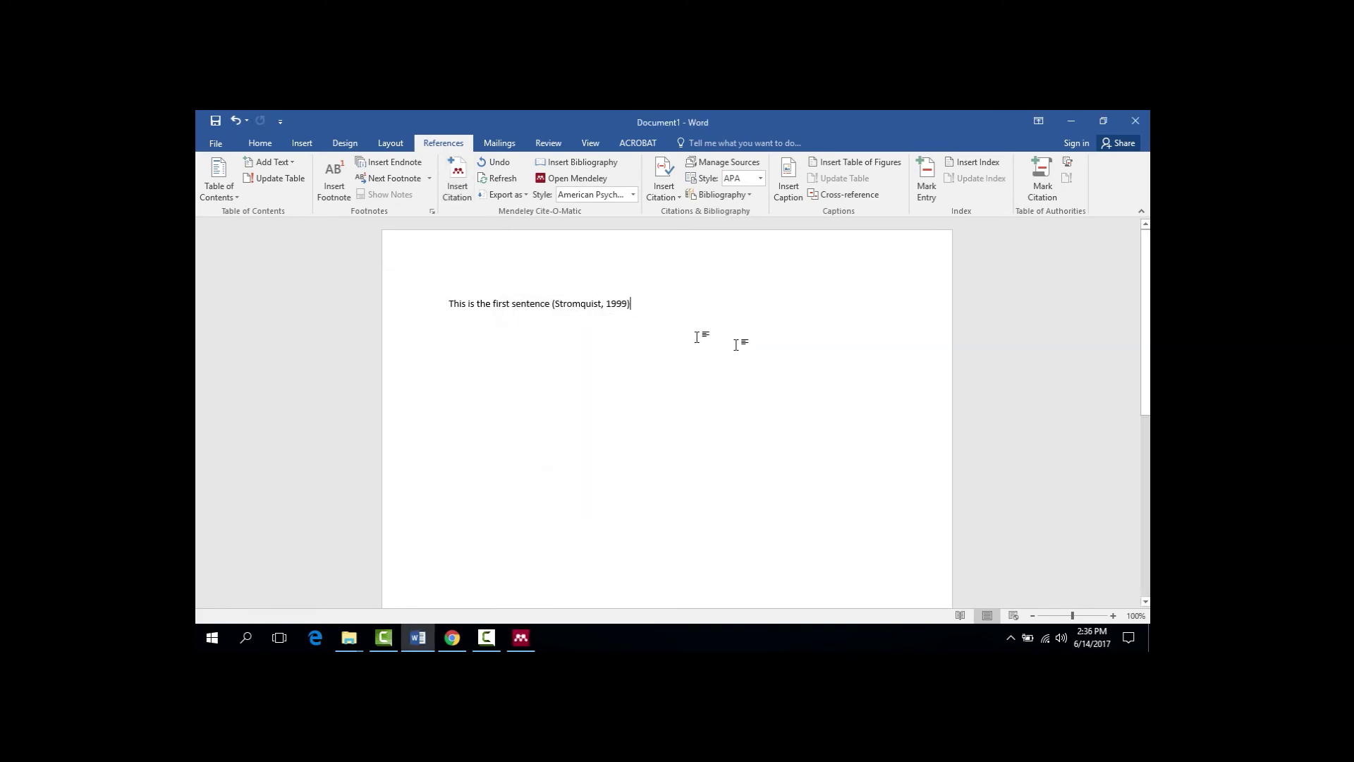
{"action": "type", "text": "1999). "}
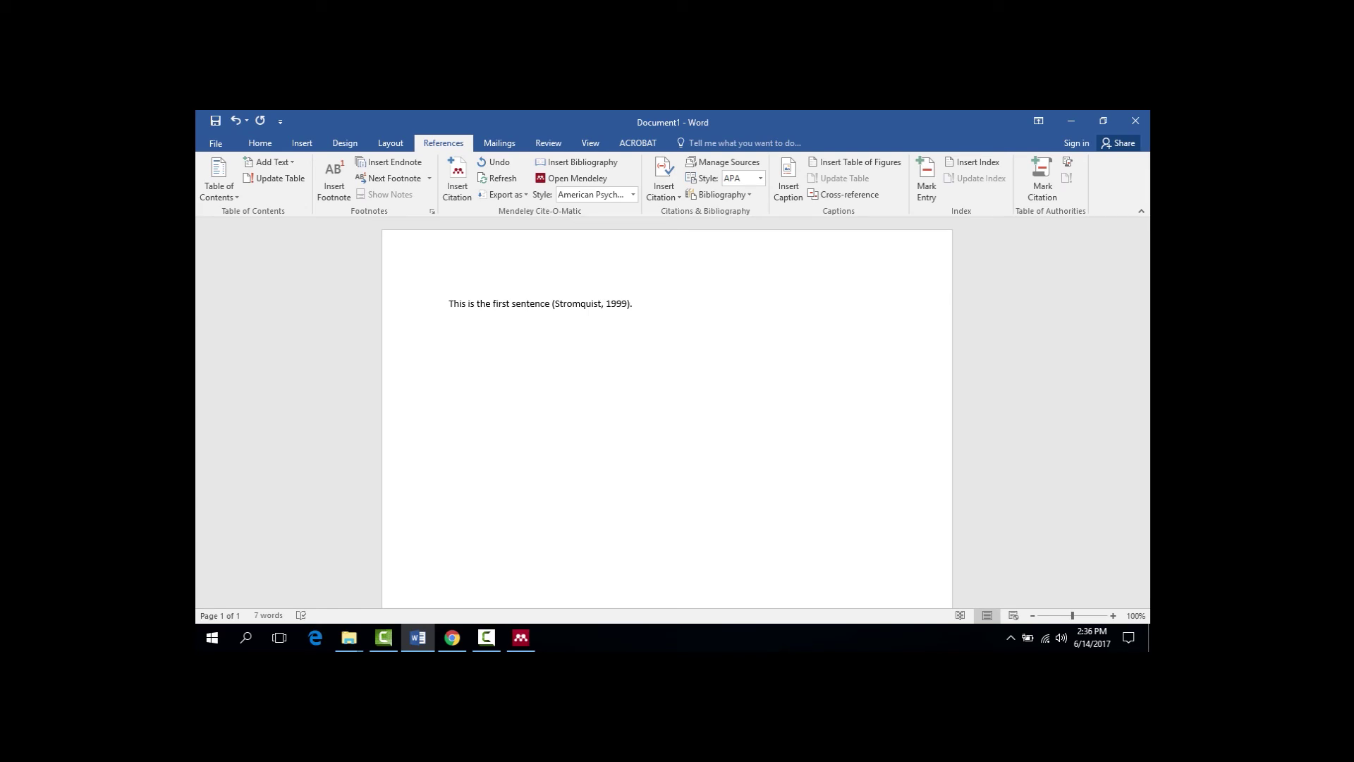
{"action": "type", "text": "This is the second sentence"}
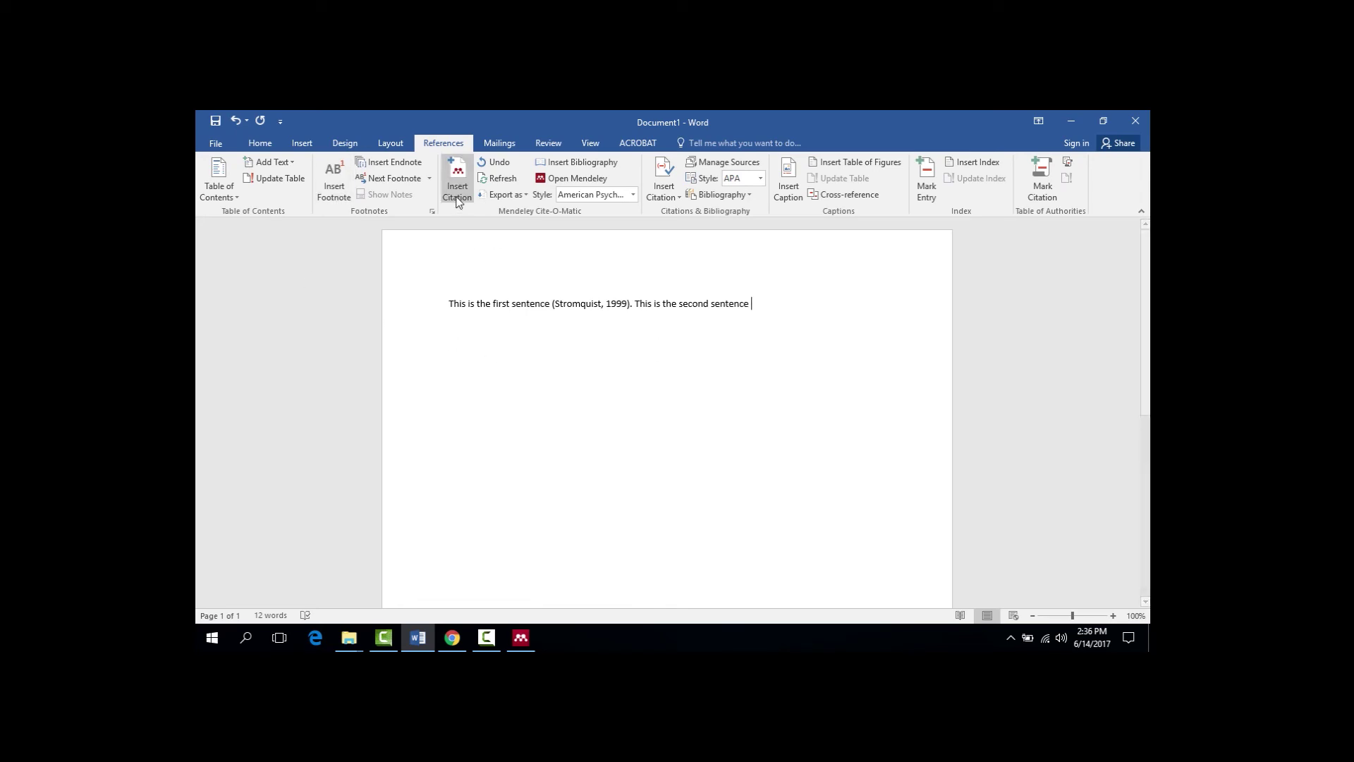
- End the second sentence with a Mendeley citation of Arnove (2013), found by searching 'Arnove'
{"action": "left_click", "coordinate": [456, 189]}
{"action": "left_click", "coordinate": [455, 191]}
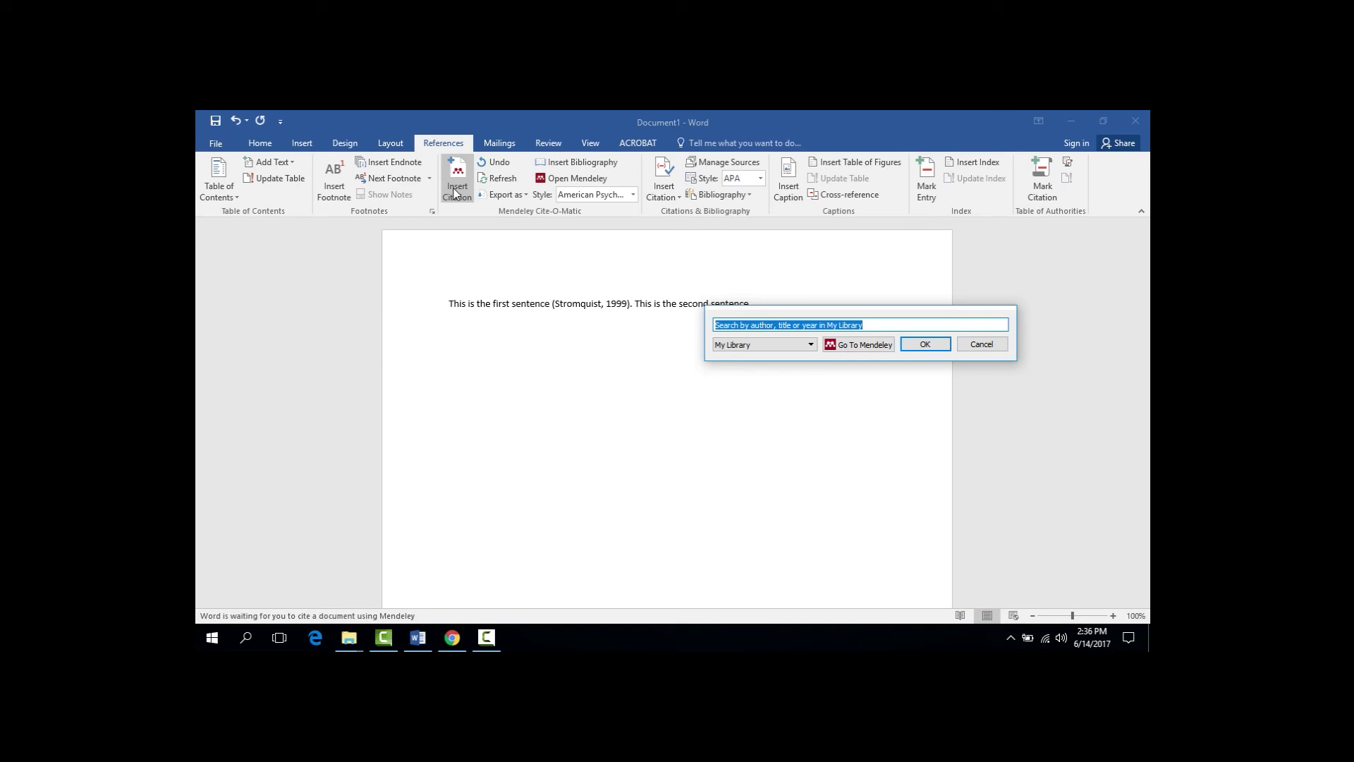
{"action": "type", "text": "Arnove"}
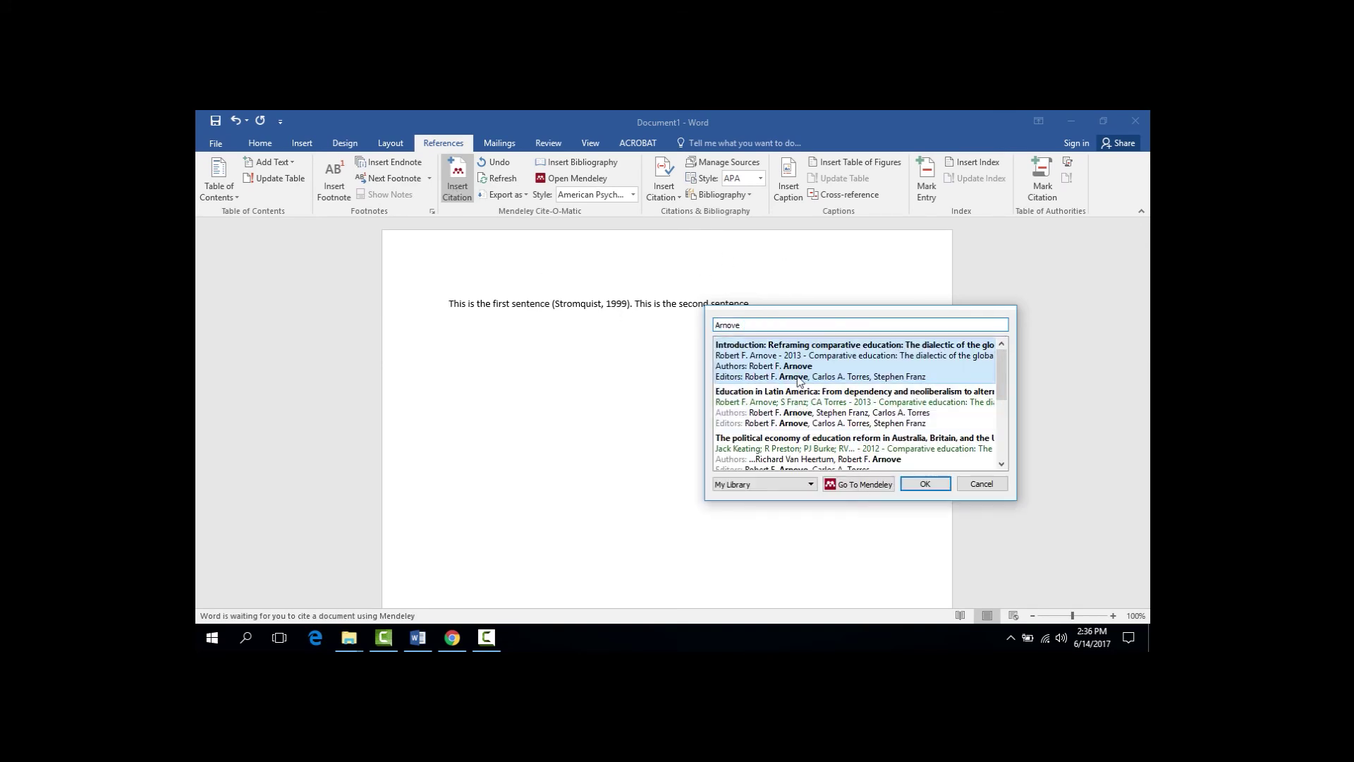
{"action": "left_click", "coordinate": [799, 381]}
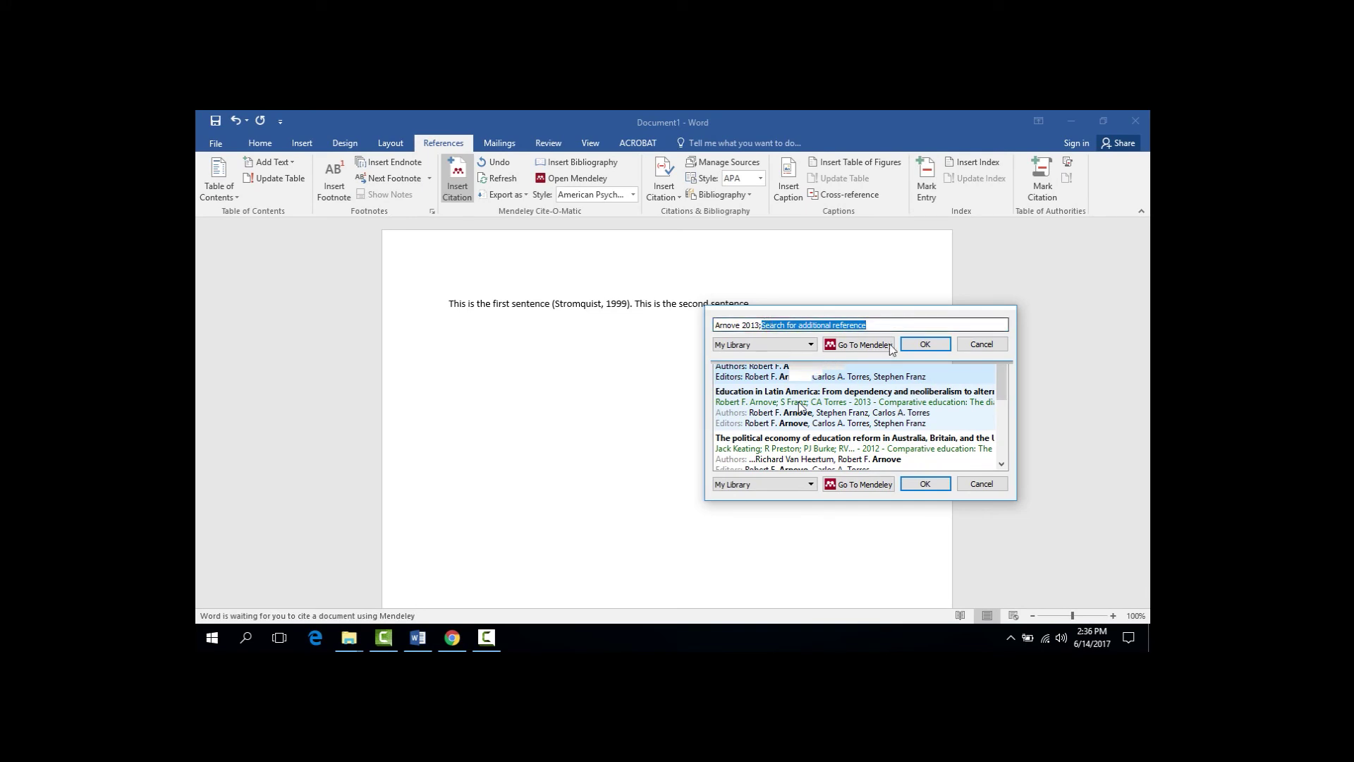
{"action": "left_click", "coordinate": [926, 344]}
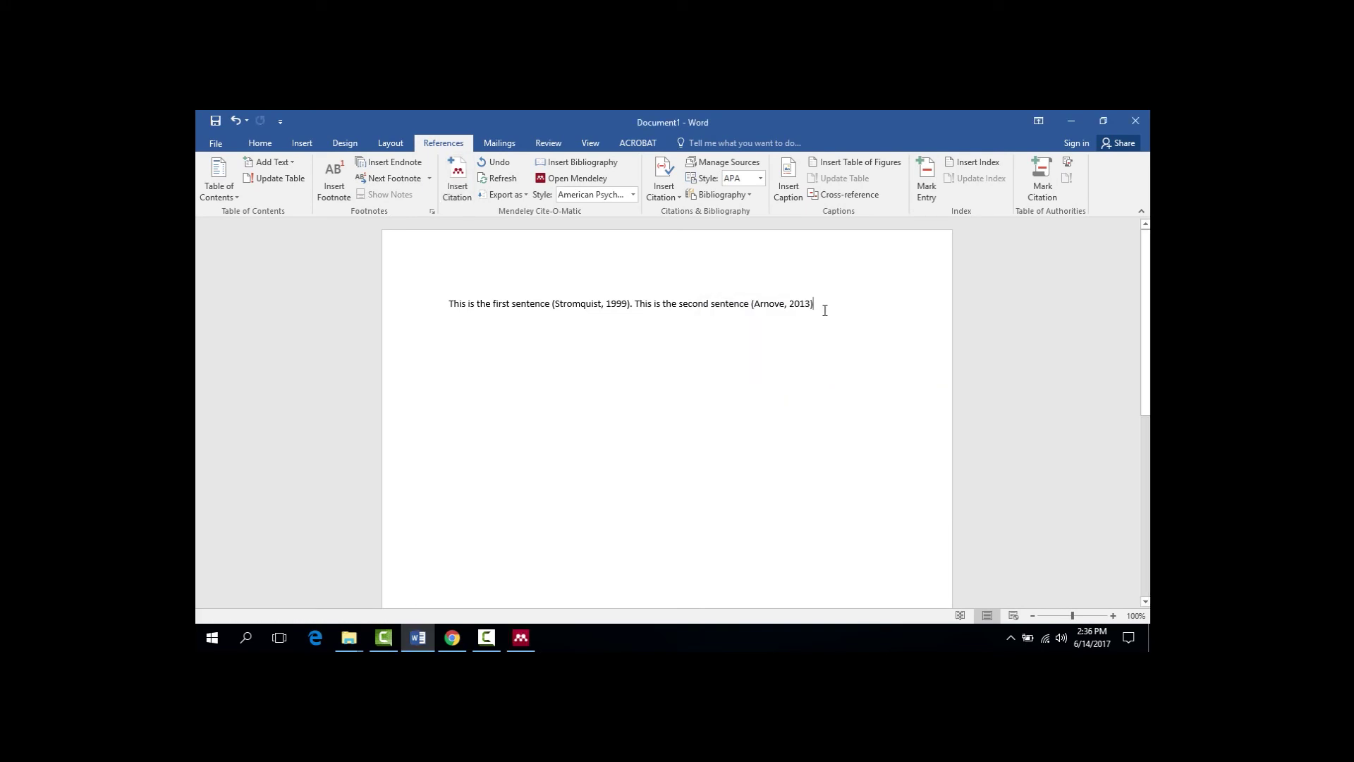
- Close the paragraph with a period and insert an APA bibliography under a References heading
{"action": "type", "text": "."}
{"action": "left_click", "coordinate": [613, 168]}
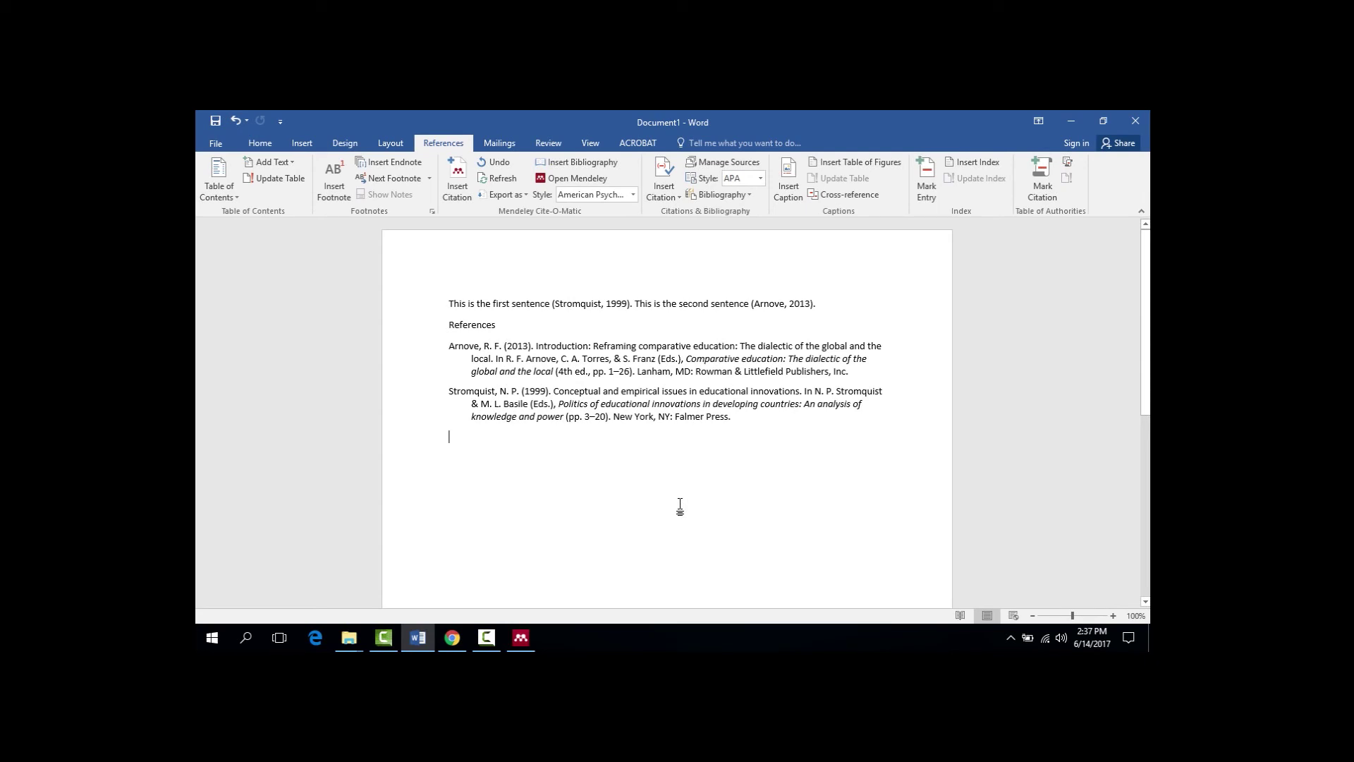
- Maximize Mendeley Desktop and drag 'Is there life beyond neoliberalism?' into a course folder
{"action": "left_click", "coordinate": [521, 637]}
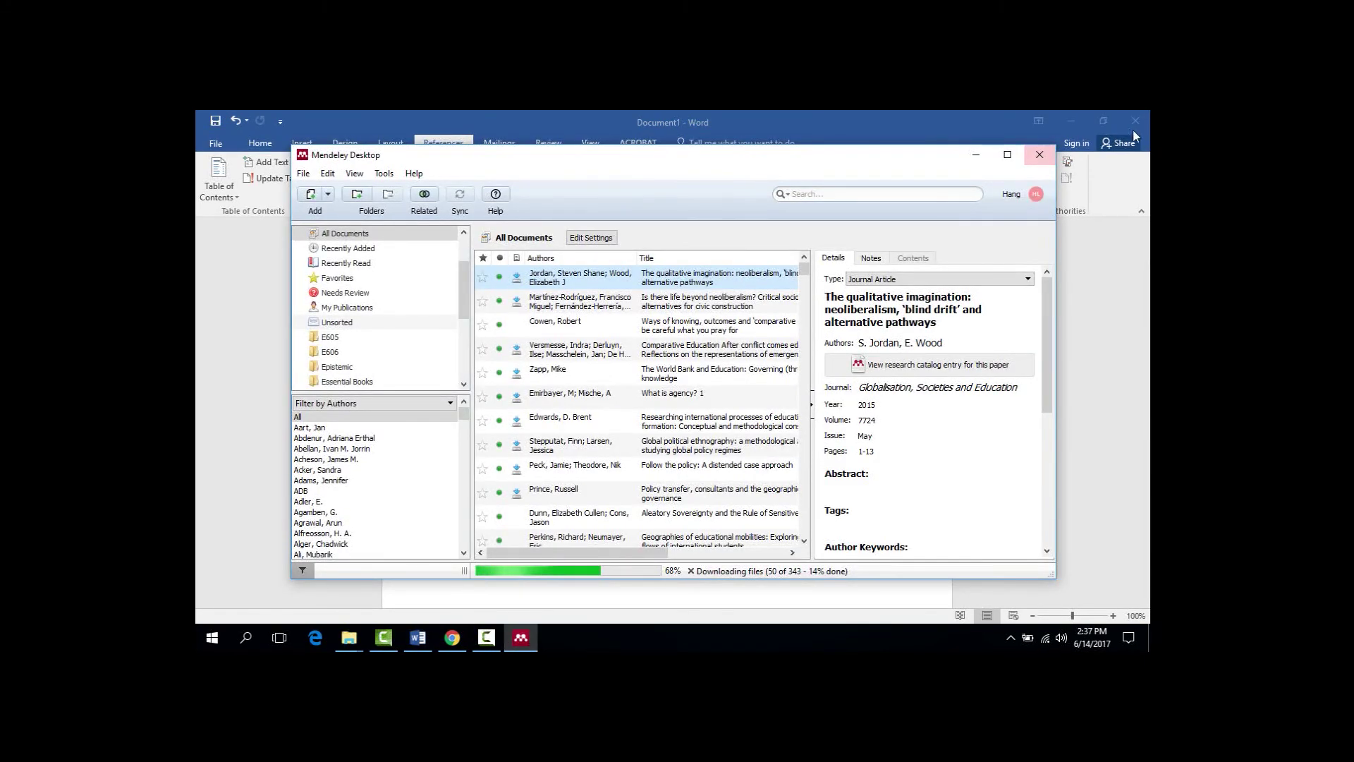
{"action": "left_click", "coordinate": [1008, 155]}
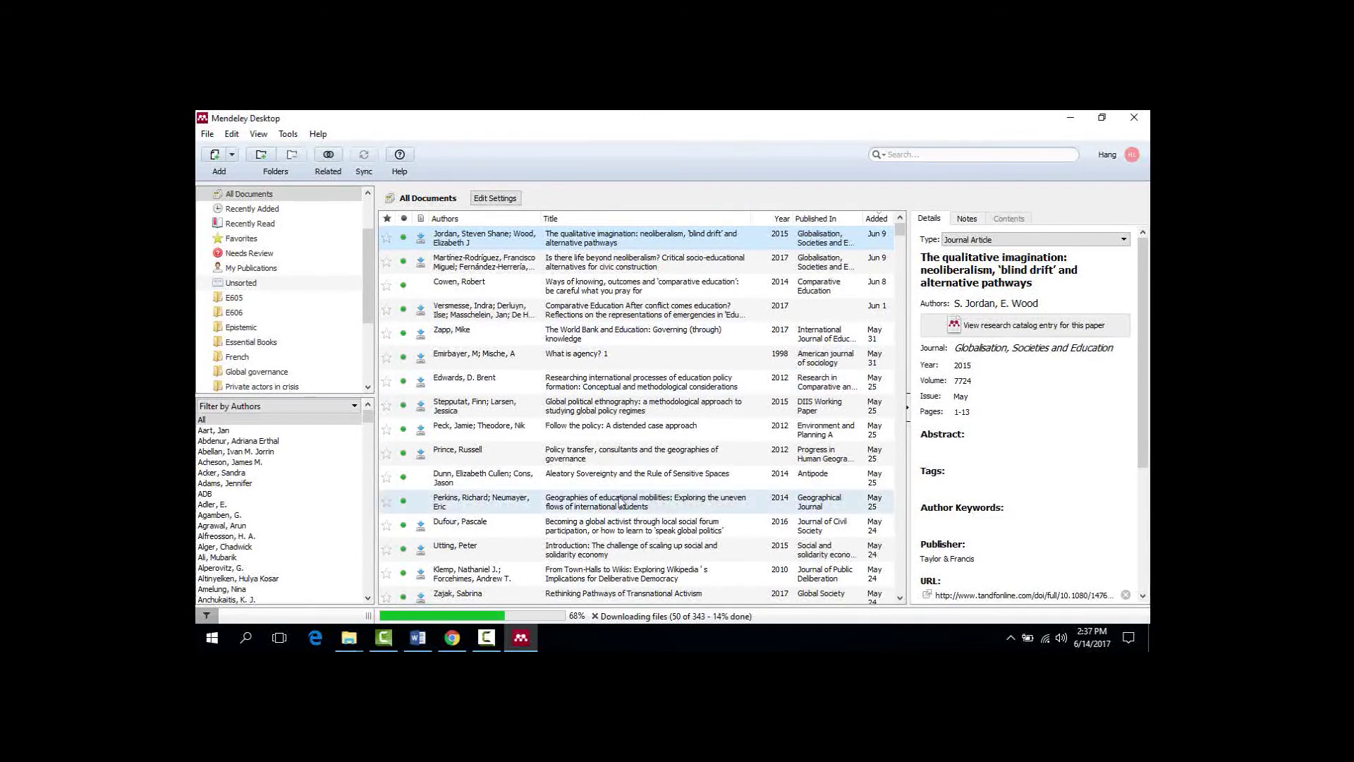
{"action": "mouse_move", "coordinate": [896, 231]}
{"action": "left_mouse_down"}
{"action": "mouse_move", "coordinate": [909, 282]}
{"action": "mouse_move", "coordinate": [903, 227]}
{"action": "left_mouse_up"}
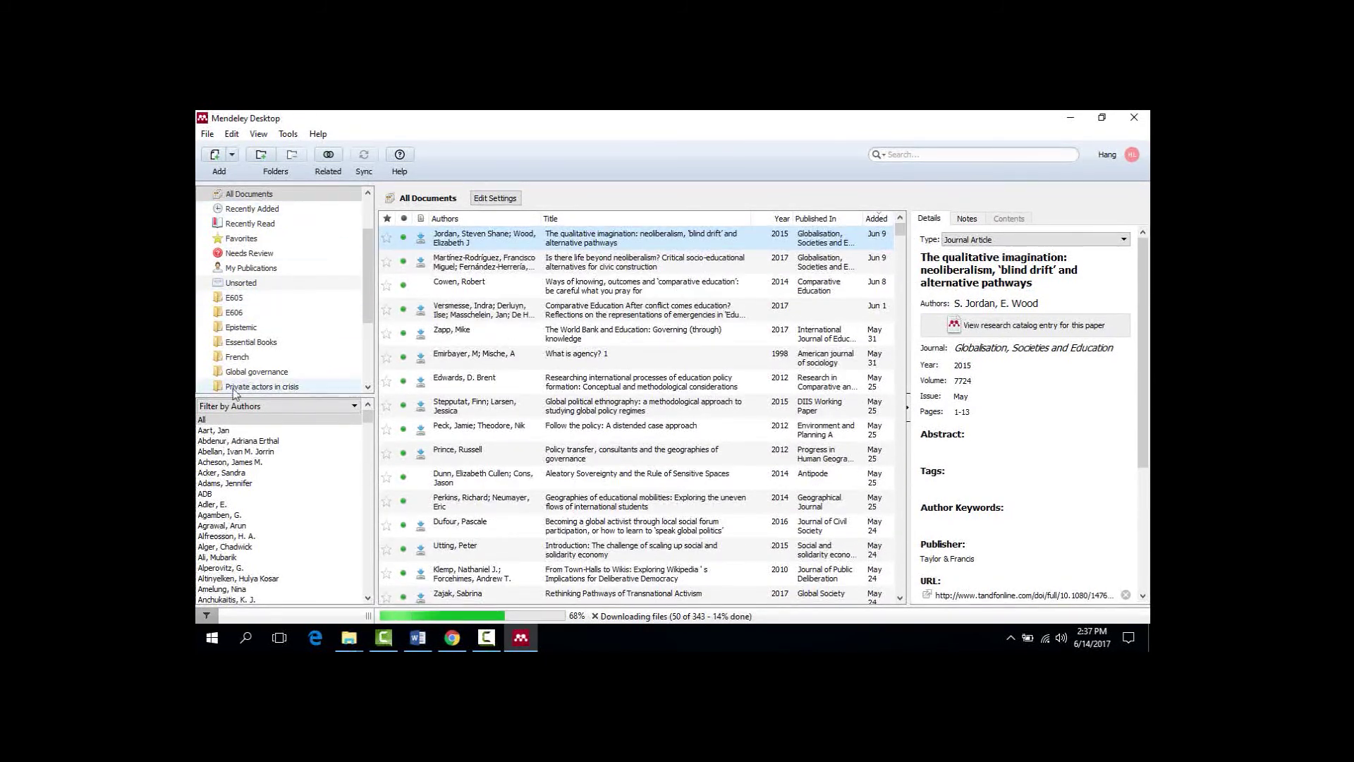
{"action": "left_click_drag", "start_coordinate": [372, 291], "coordinate": [375, 323]}
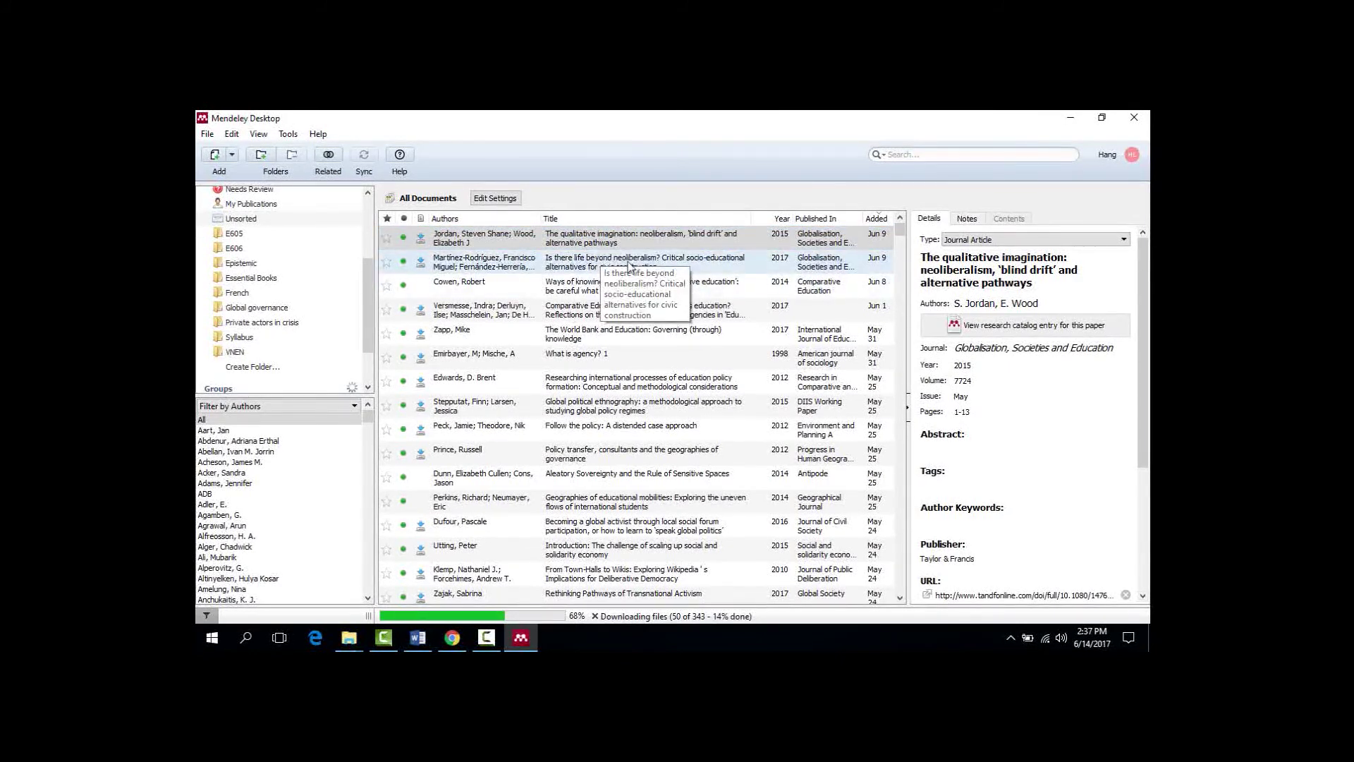
{"action": "left_click_drag", "start_coordinate": [607, 265], "coordinate": [270, 251]}
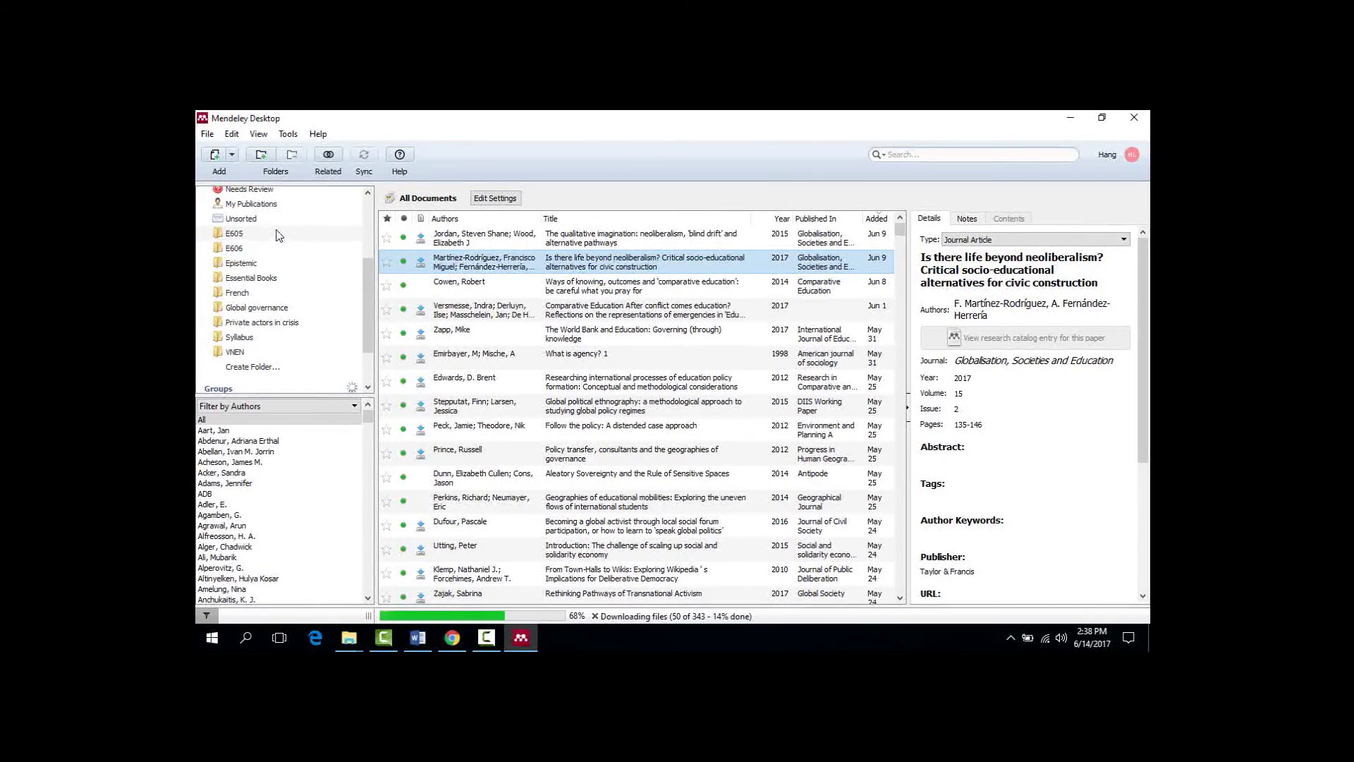
- Look up the article in the research catalog and keep its type as Journal Article
{"action": "left_click", "coordinate": [1007, 333]}
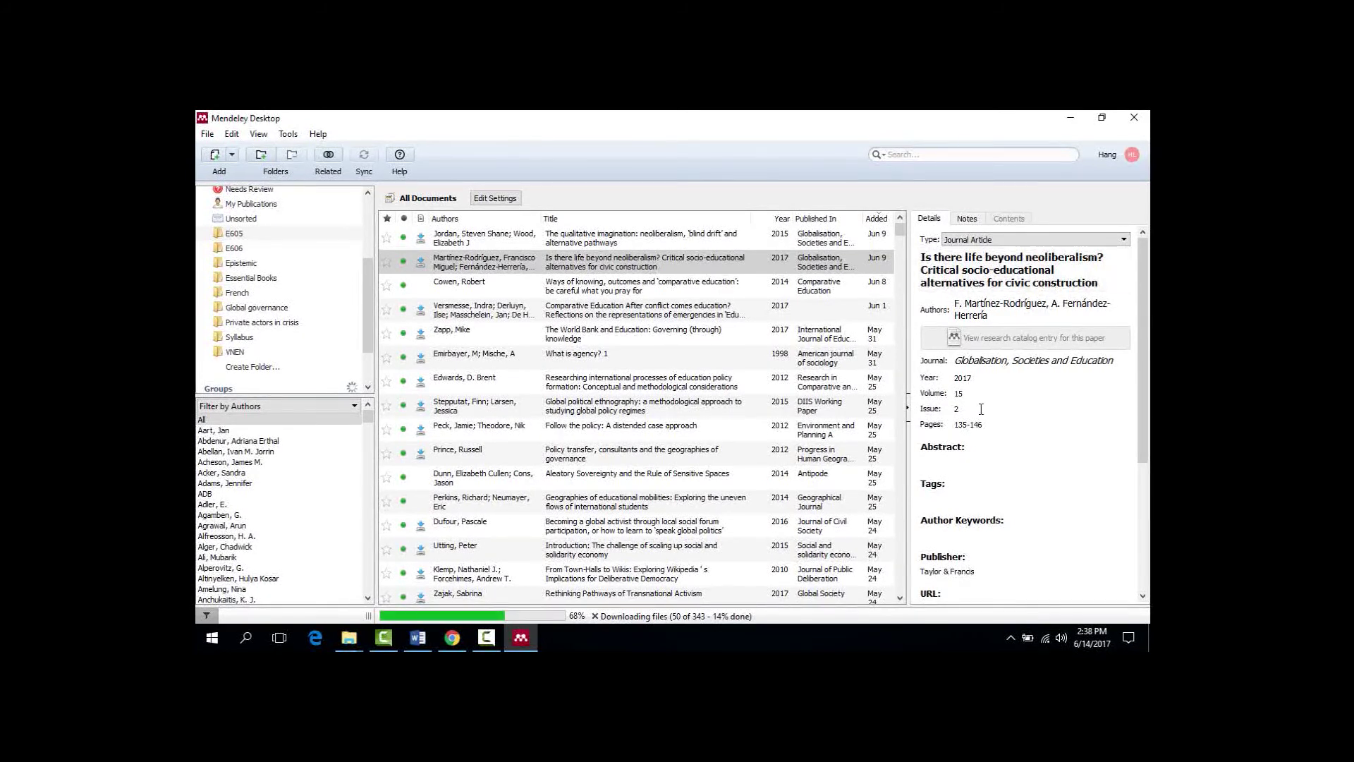
{"action": "left_click", "coordinate": [1090, 241]}
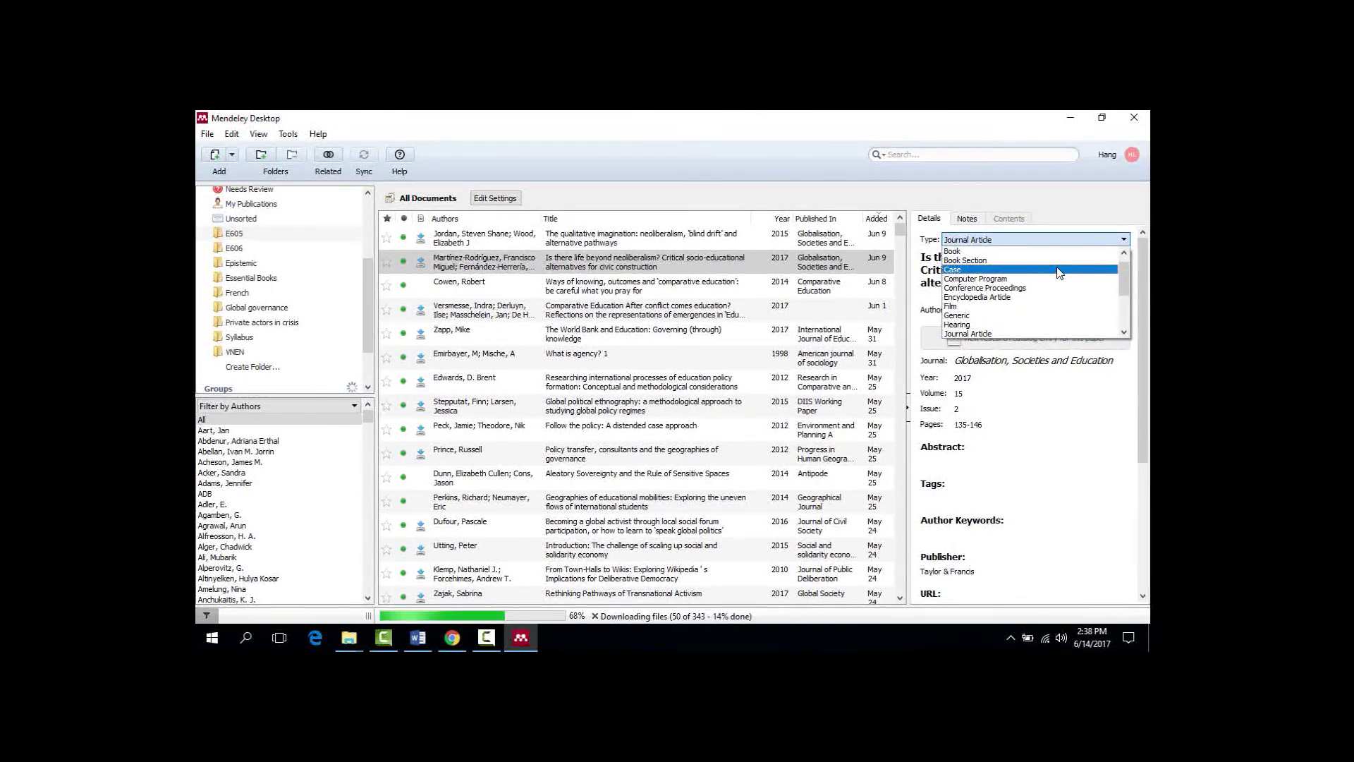
{"action": "left_click", "coordinate": [885, 260]}
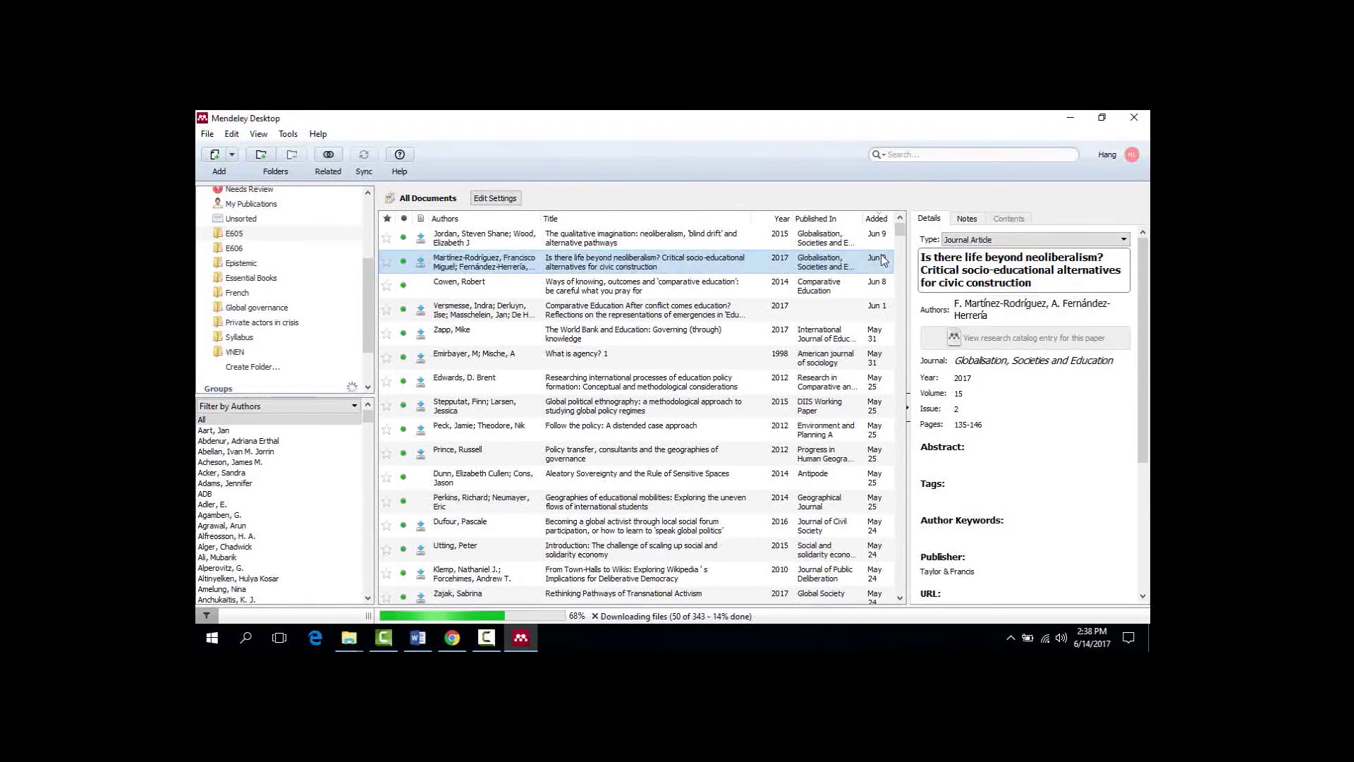
- Edit the title and Abstract fields, then view 'Ways of knowing' in a restored-down window
{"action": "left_click", "coordinate": [1073, 284]}
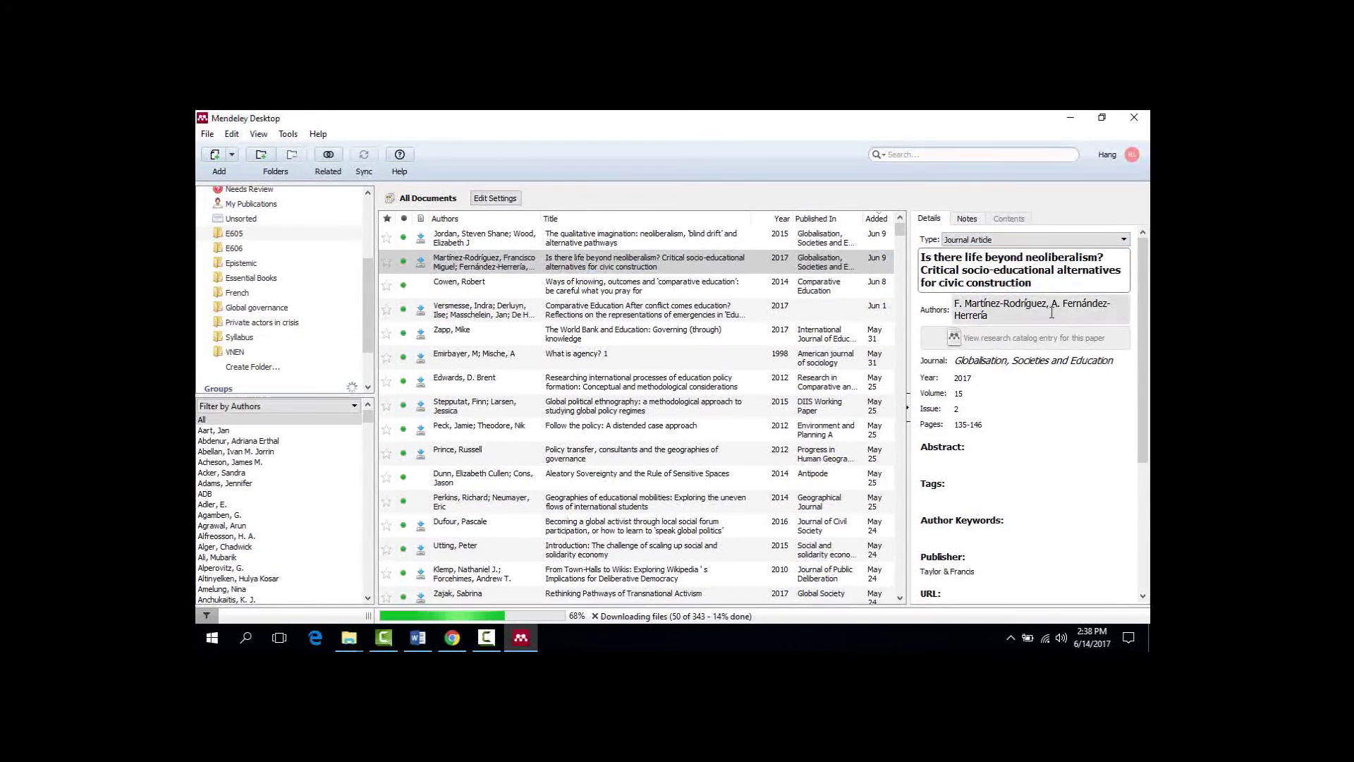
{"action": "scroll", "coordinate": [1121, 423], "scroll_direction": "down", "scroll_amount": 5}
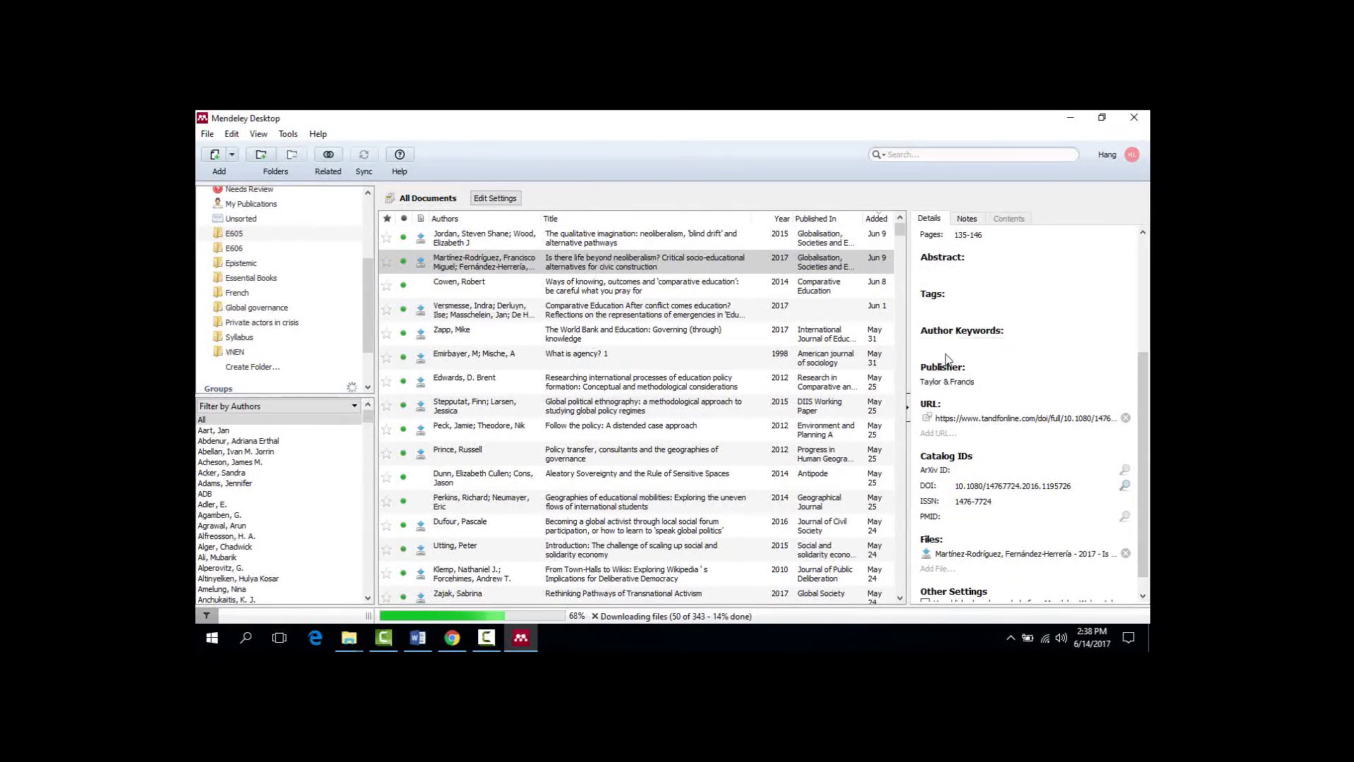
{"action": "left_click", "coordinate": [971, 269]}
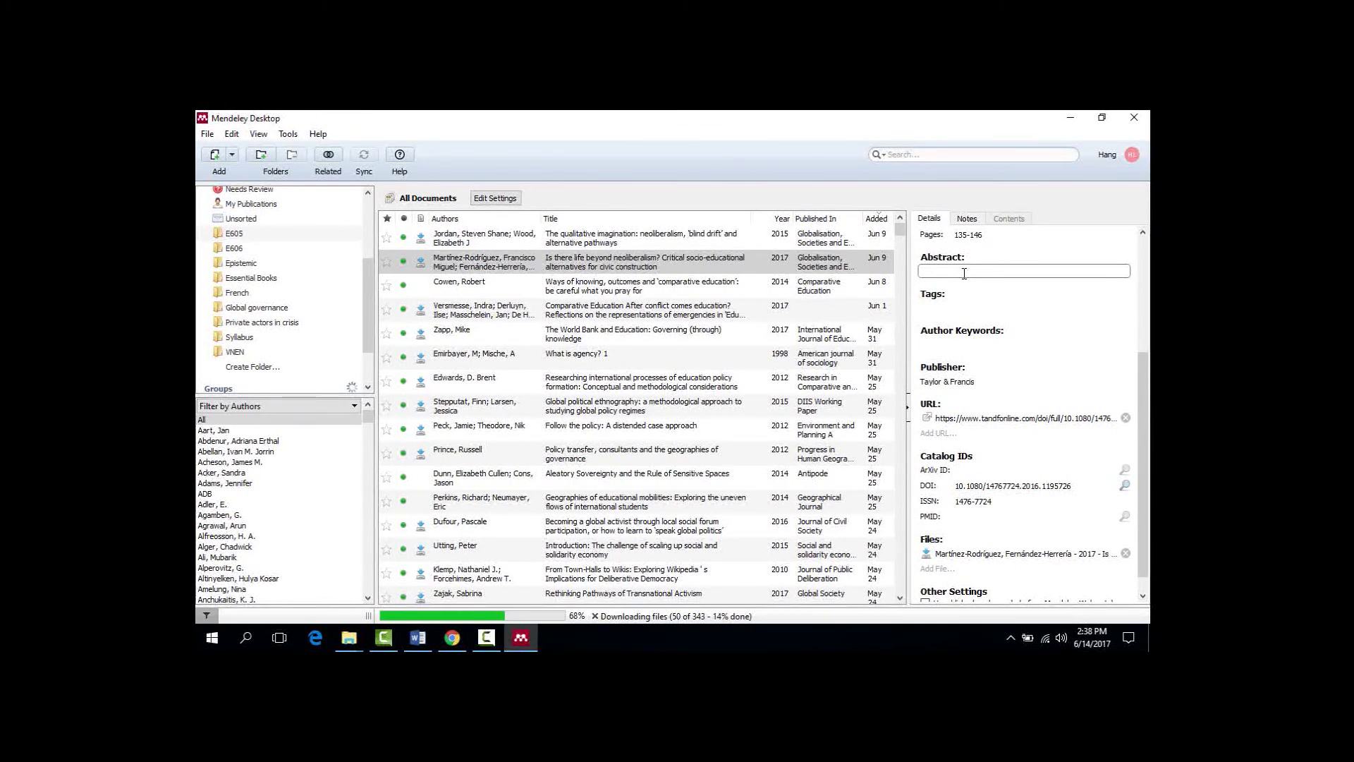
{"action": "type", "text": "Abstract"}
{"action": "left_click", "coordinate": [582, 289]}
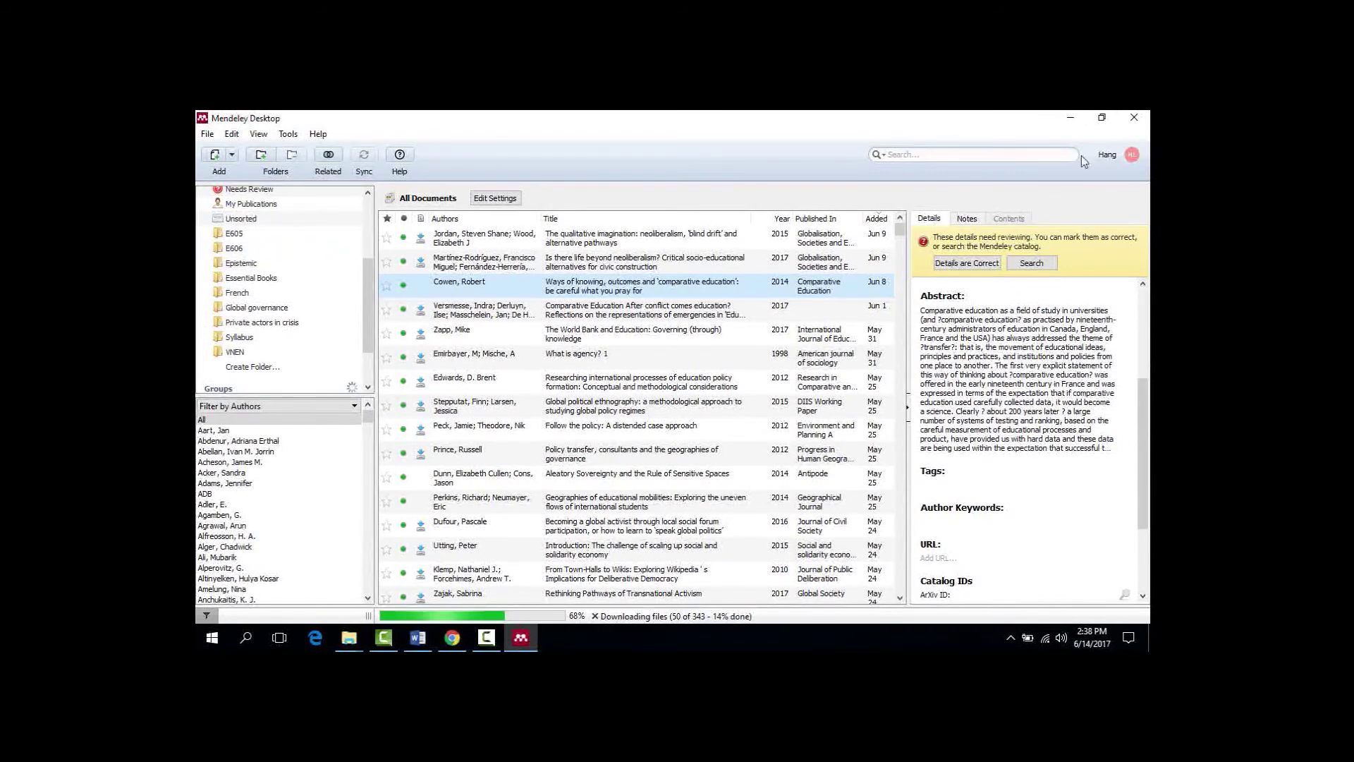
{"action": "left_click", "coordinate": [1103, 118]}
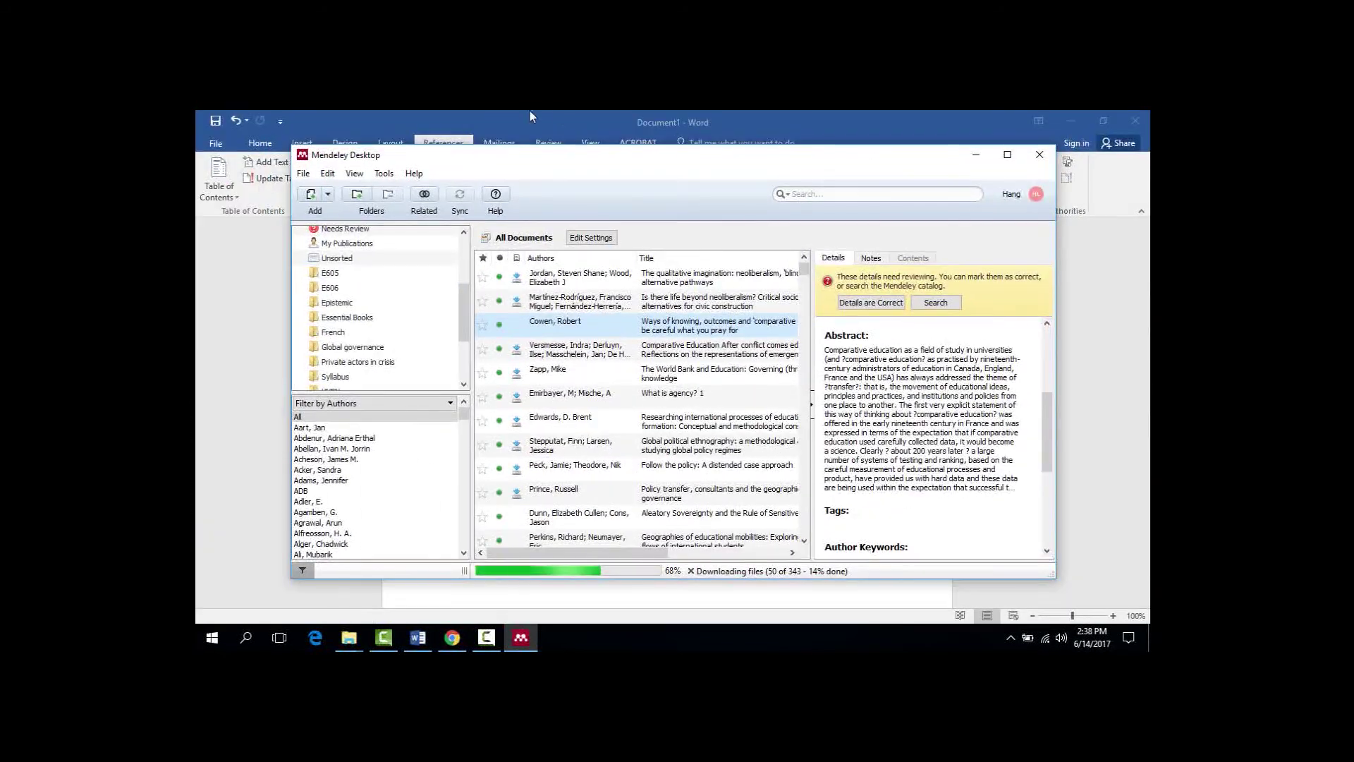
- Minimize Word and Chrome and bring up the Downloads folder in File Explorer
{"action": "left_click", "coordinate": [1072, 211]}
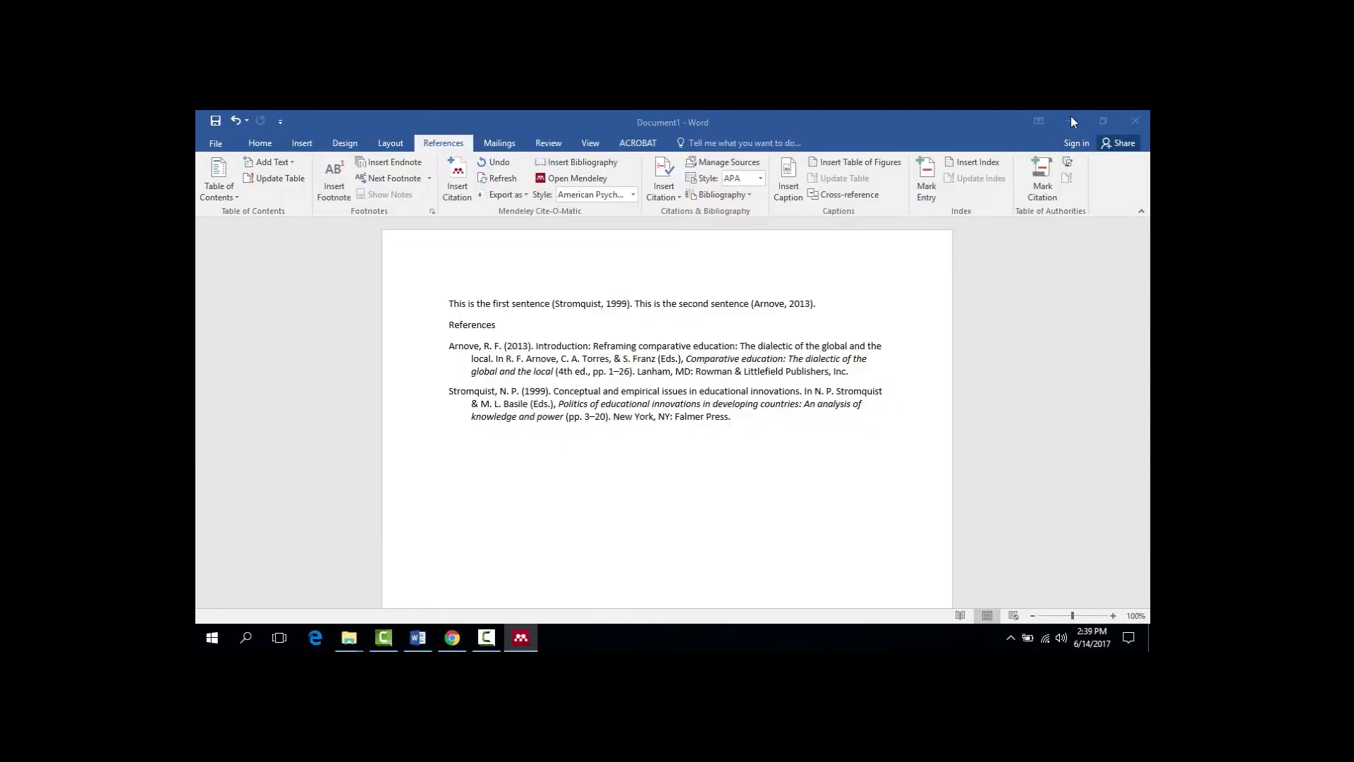
{"action": "left_click", "coordinate": [1071, 119]}
{"action": "left_click", "coordinate": [1071, 120]}
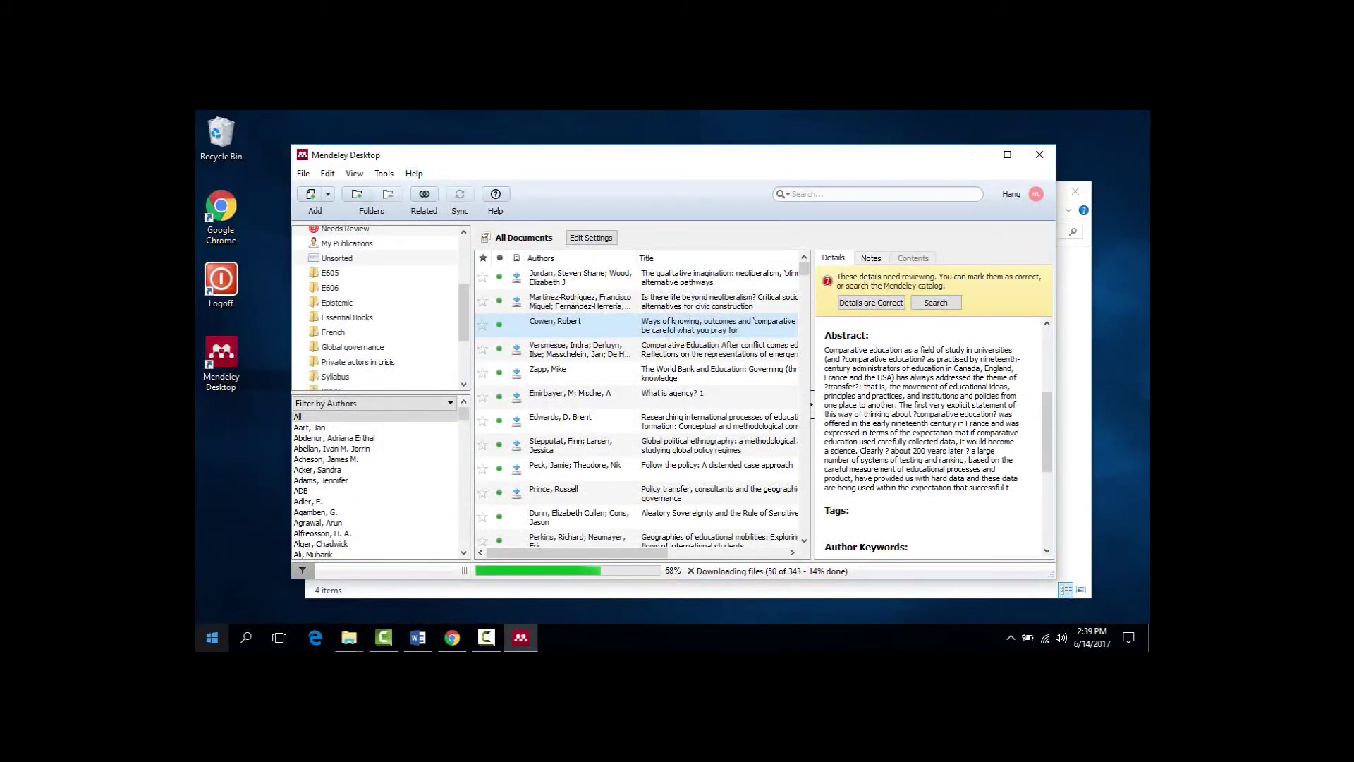
{"action": "left_click", "coordinate": [347, 646]}
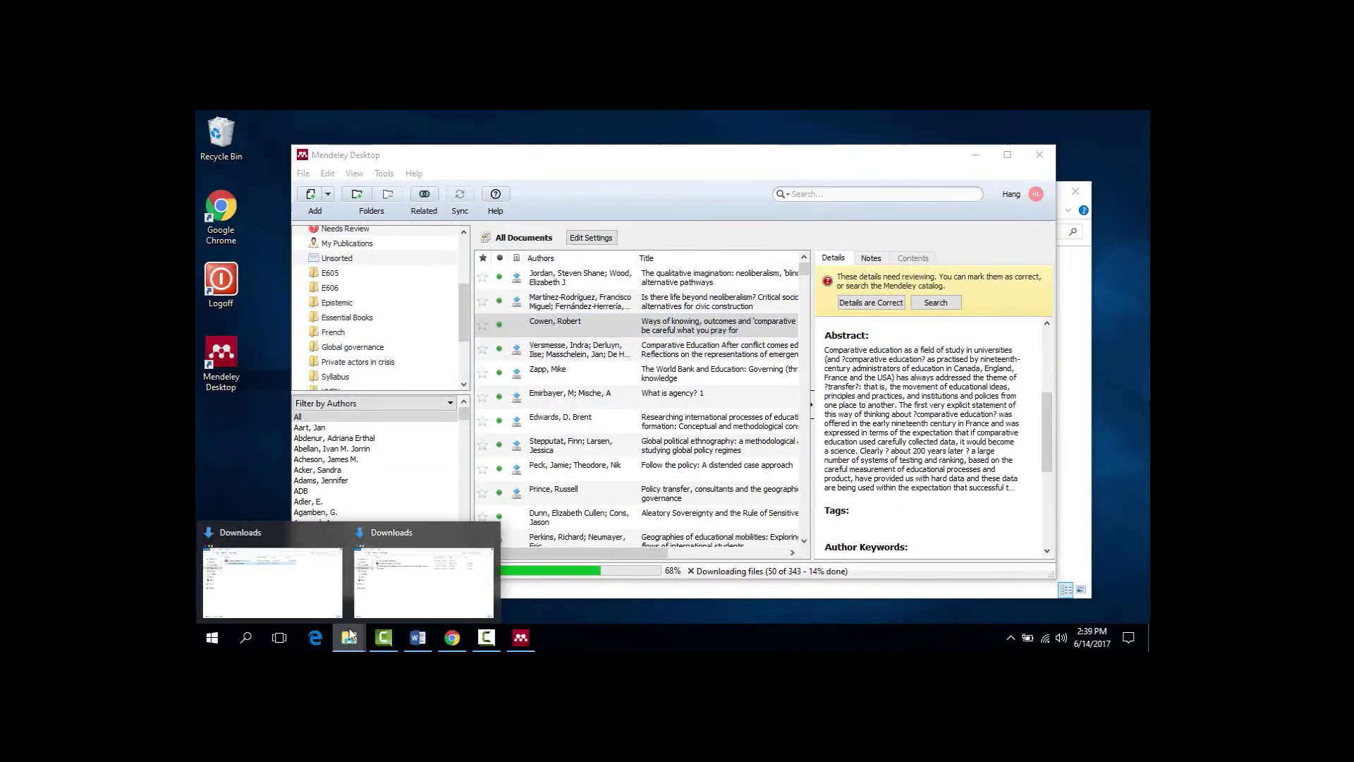
{"action": "left_click", "coordinate": [384, 563]}
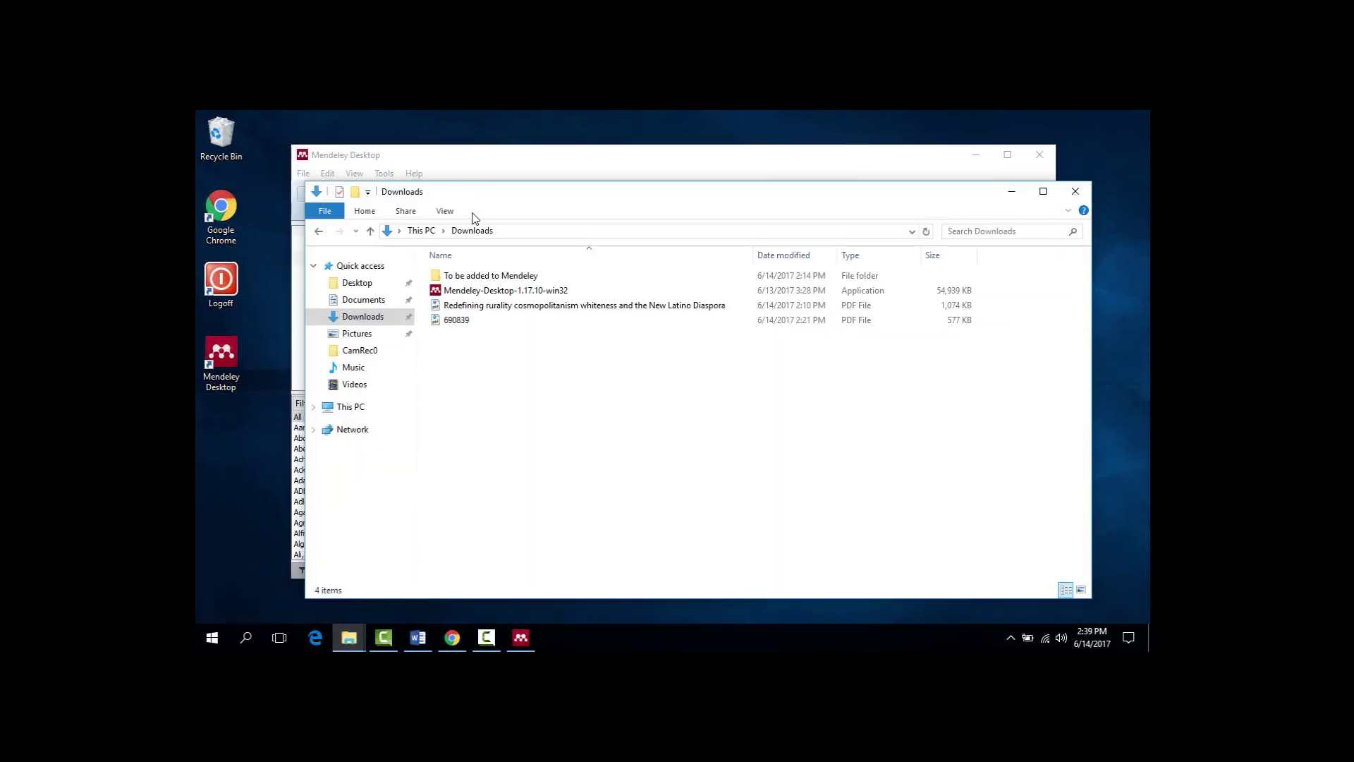
- Place Downloads beside Mendeley and select the 'Redefining rurality' PDF
{"action": "left_click_drag", "start_coordinate": [453, 202], "coordinate": [342, 199]}
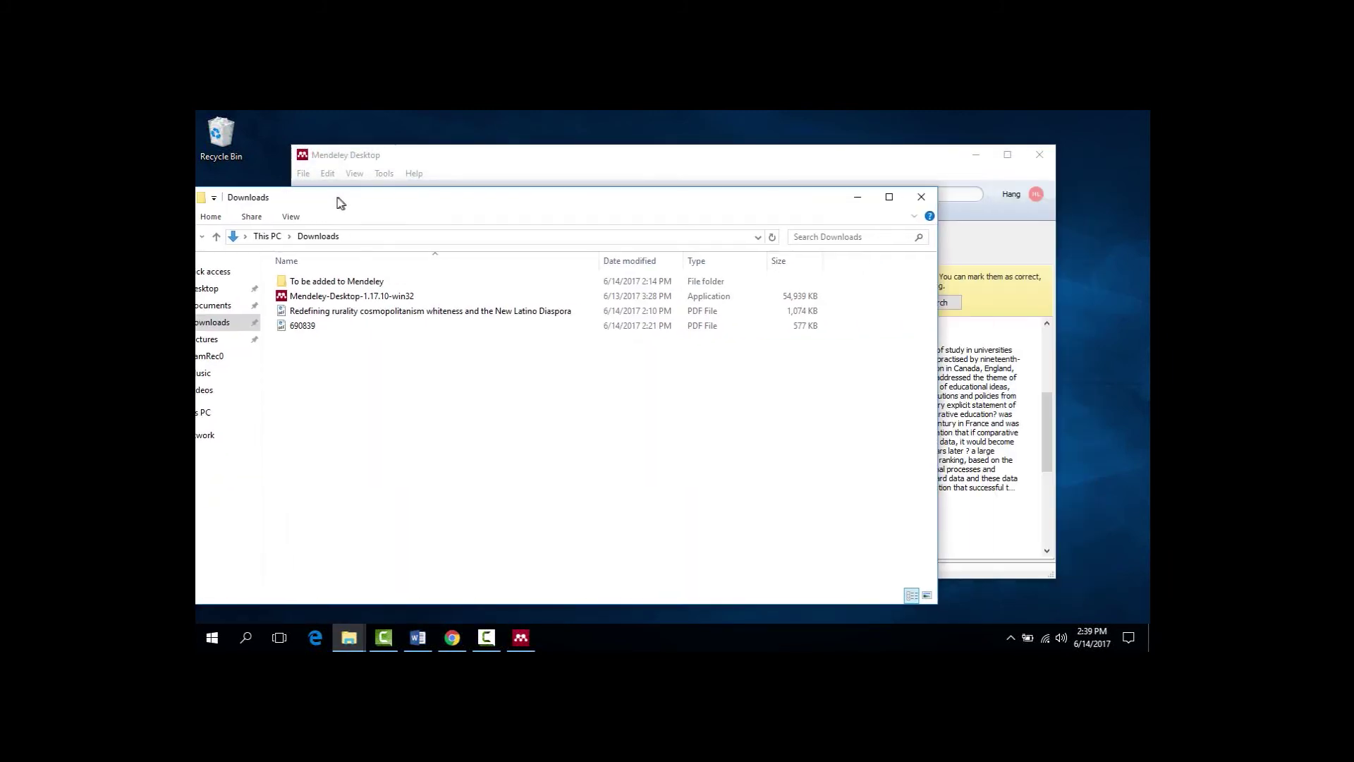
{"action": "left_click", "coordinate": [988, 452]}
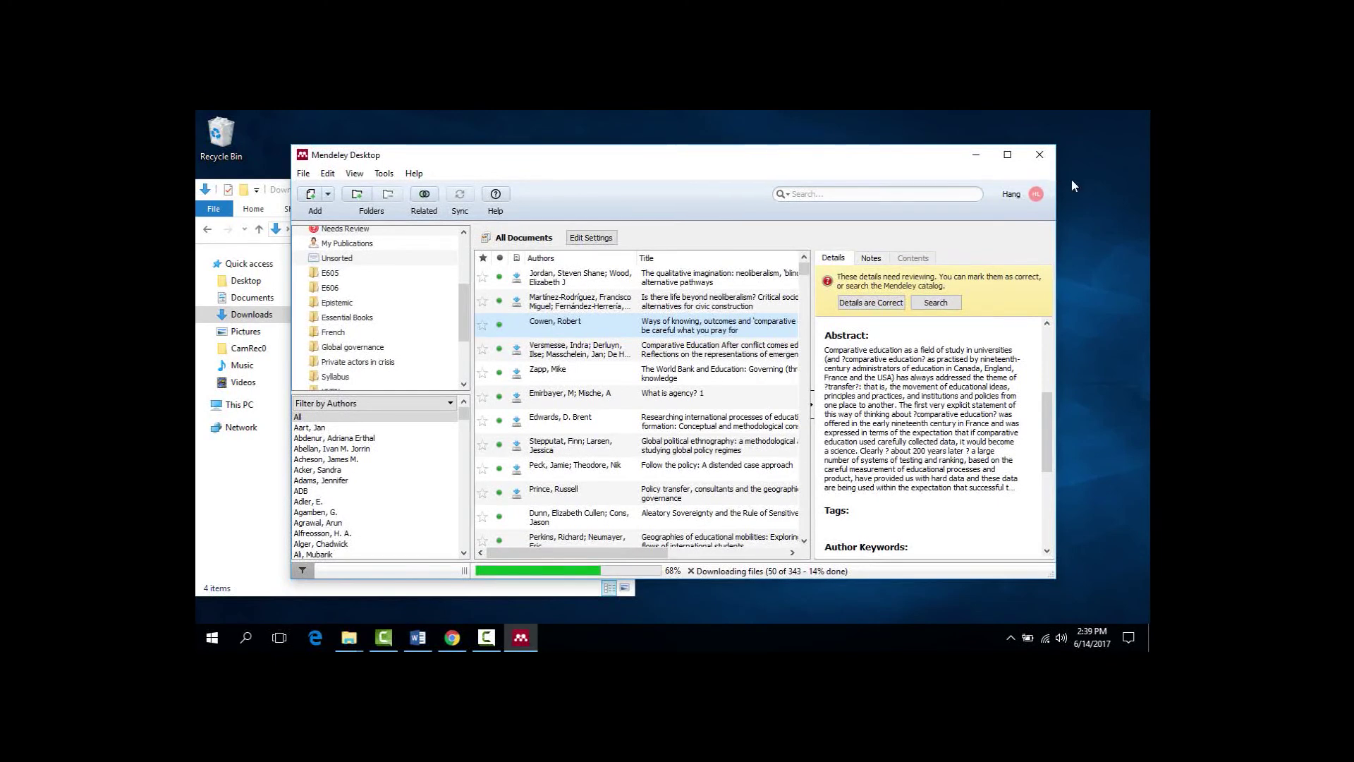
{"action": "left_click_drag", "start_coordinate": [886, 159], "coordinate": [985, 166]}
{"action": "left_click", "coordinate": [384, 445]}
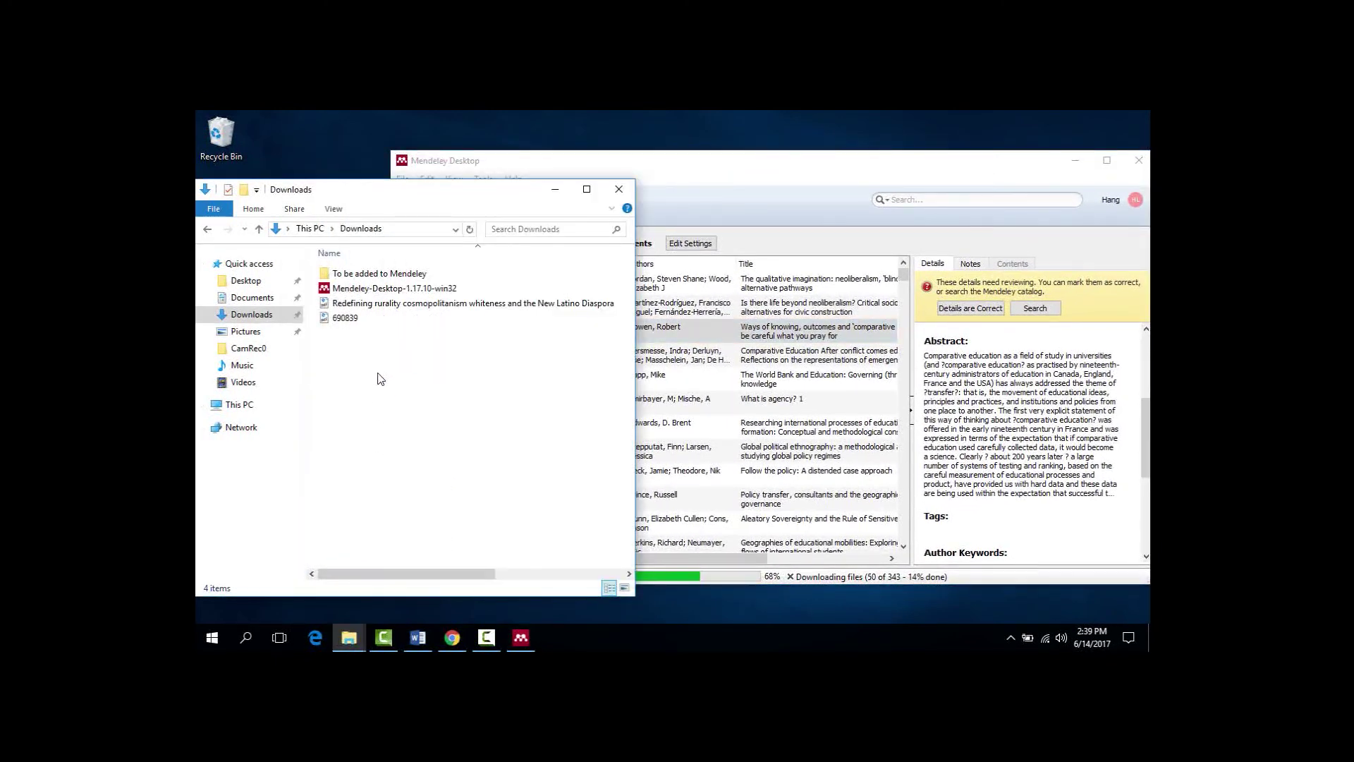
{"action": "left_click", "coordinate": [437, 311]}
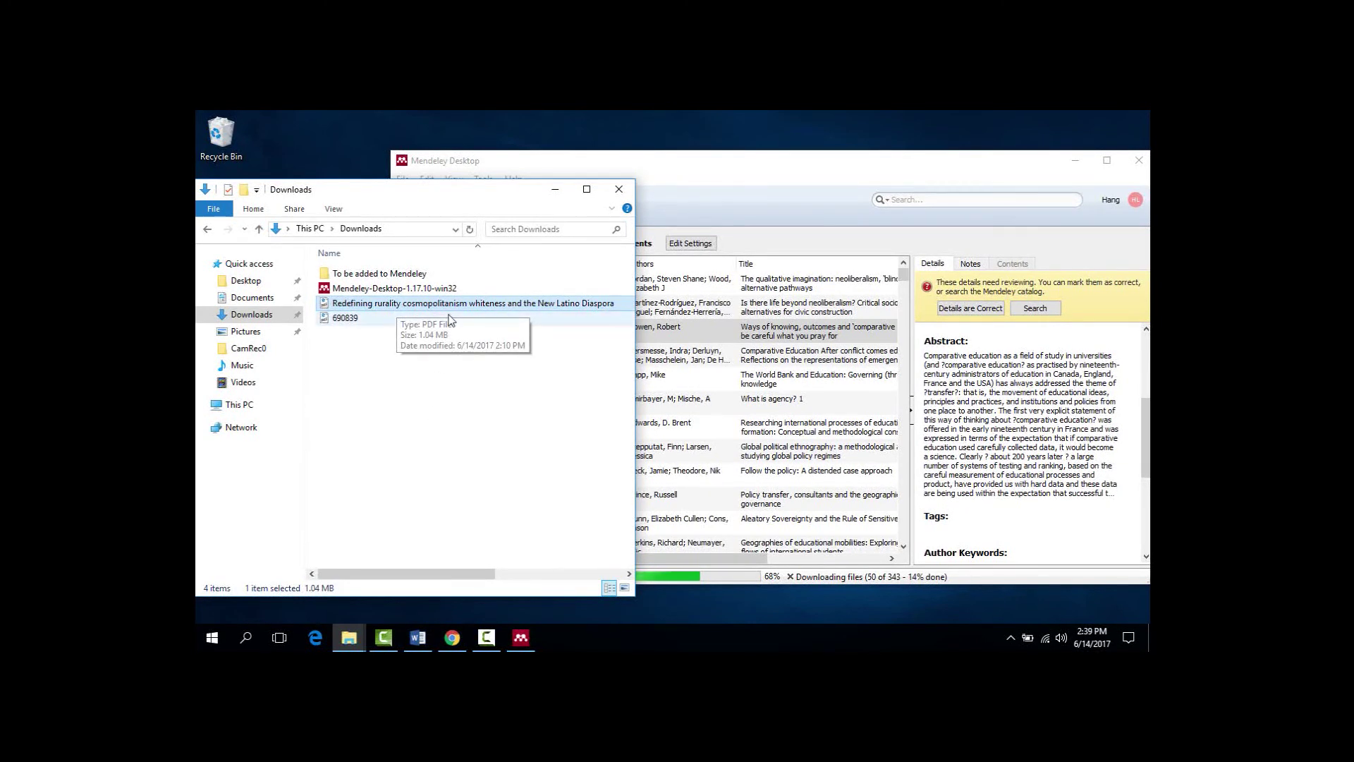
- Import the 'Redefining rurality' PDF into Mendeley as a 2017 journal article, then go to Google Scholar
{"action": "left_click_drag", "start_coordinate": [446, 304], "coordinate": [811, 393]}
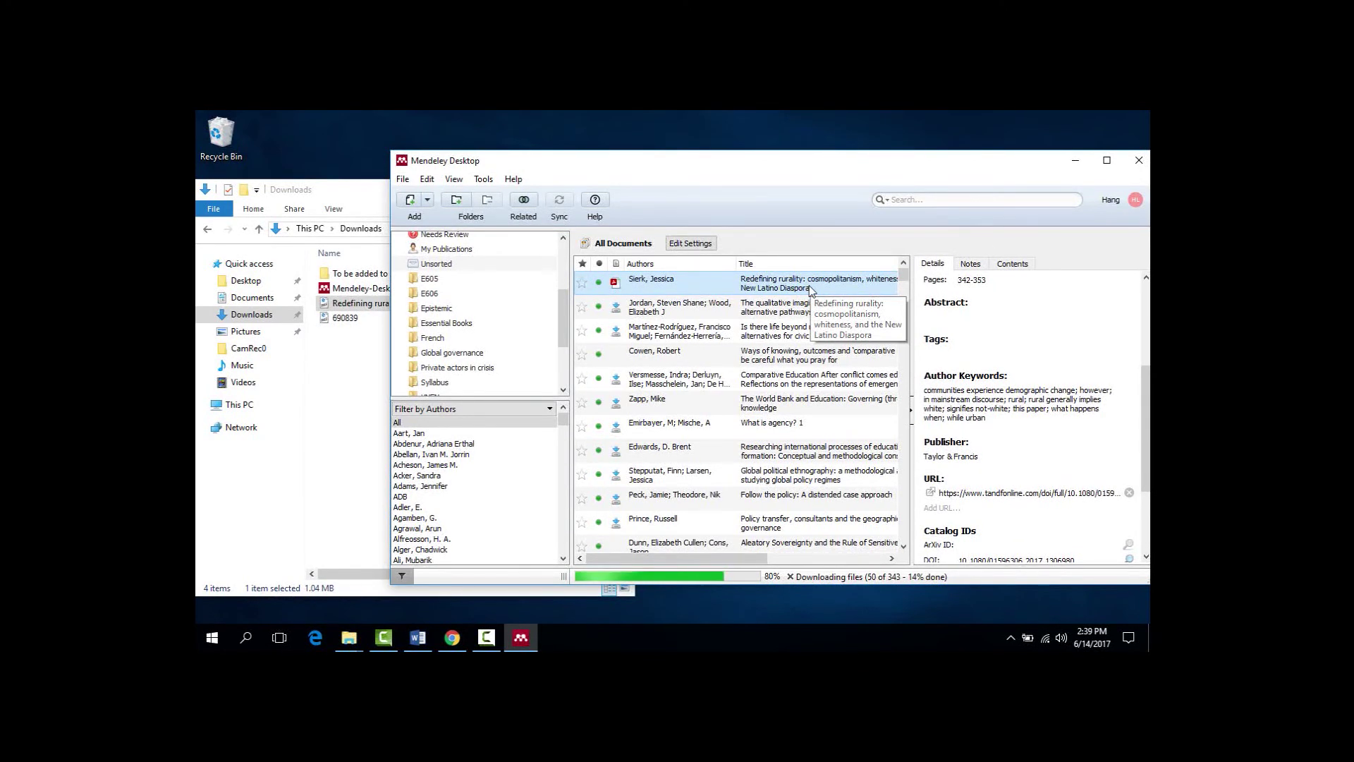
{"action": "left_click_drag", "start_coordinate": [1139, 483], "coordinate": [1140, 398]}
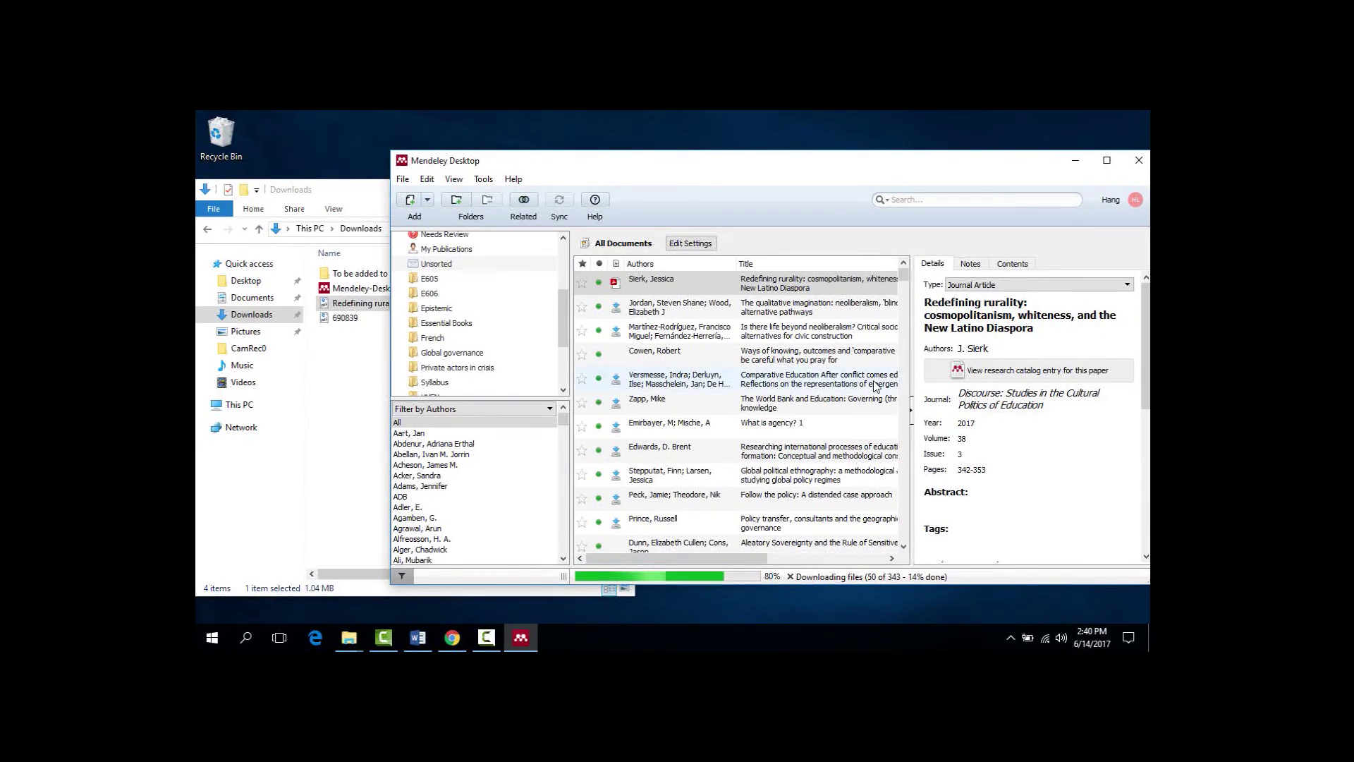
{"action": "left_click", "coordinate": [349, 438]}
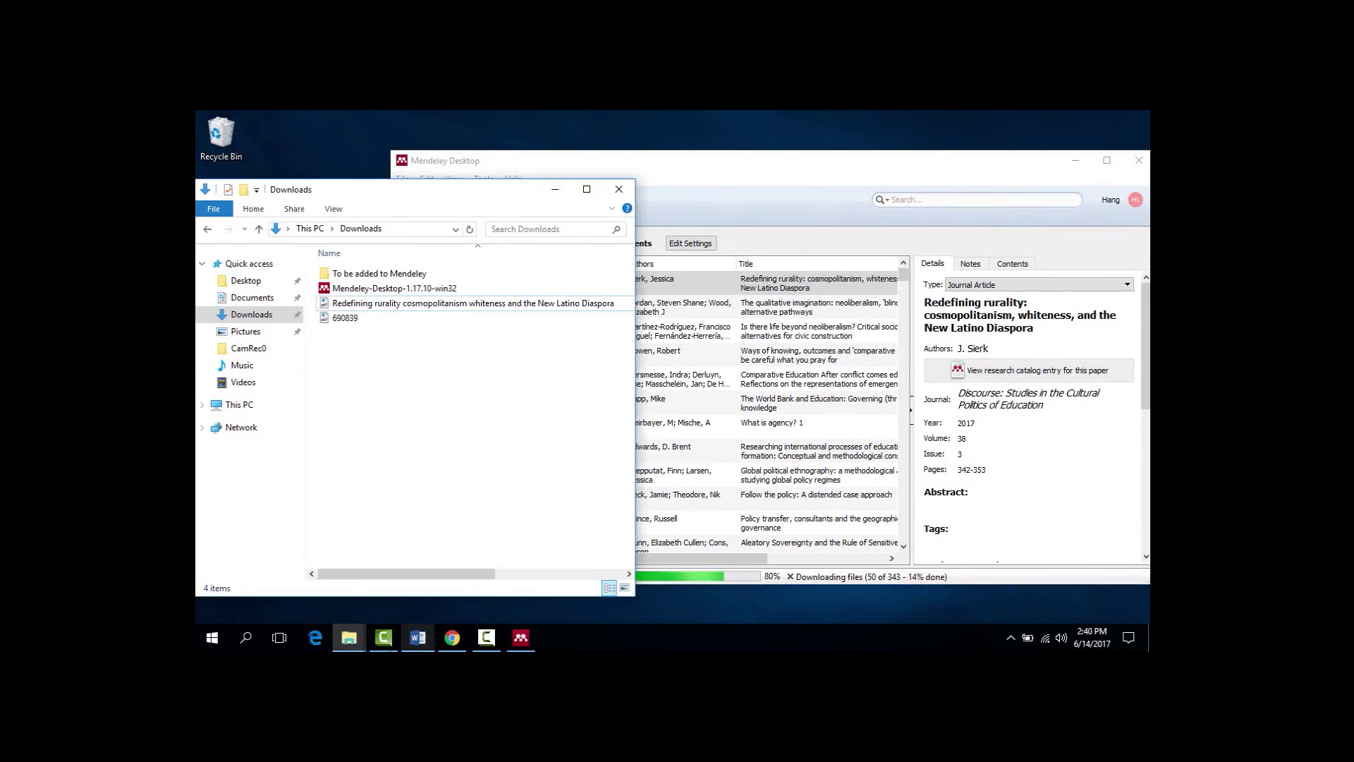
{"action": "left_click", "coordinate": [452, 639]}
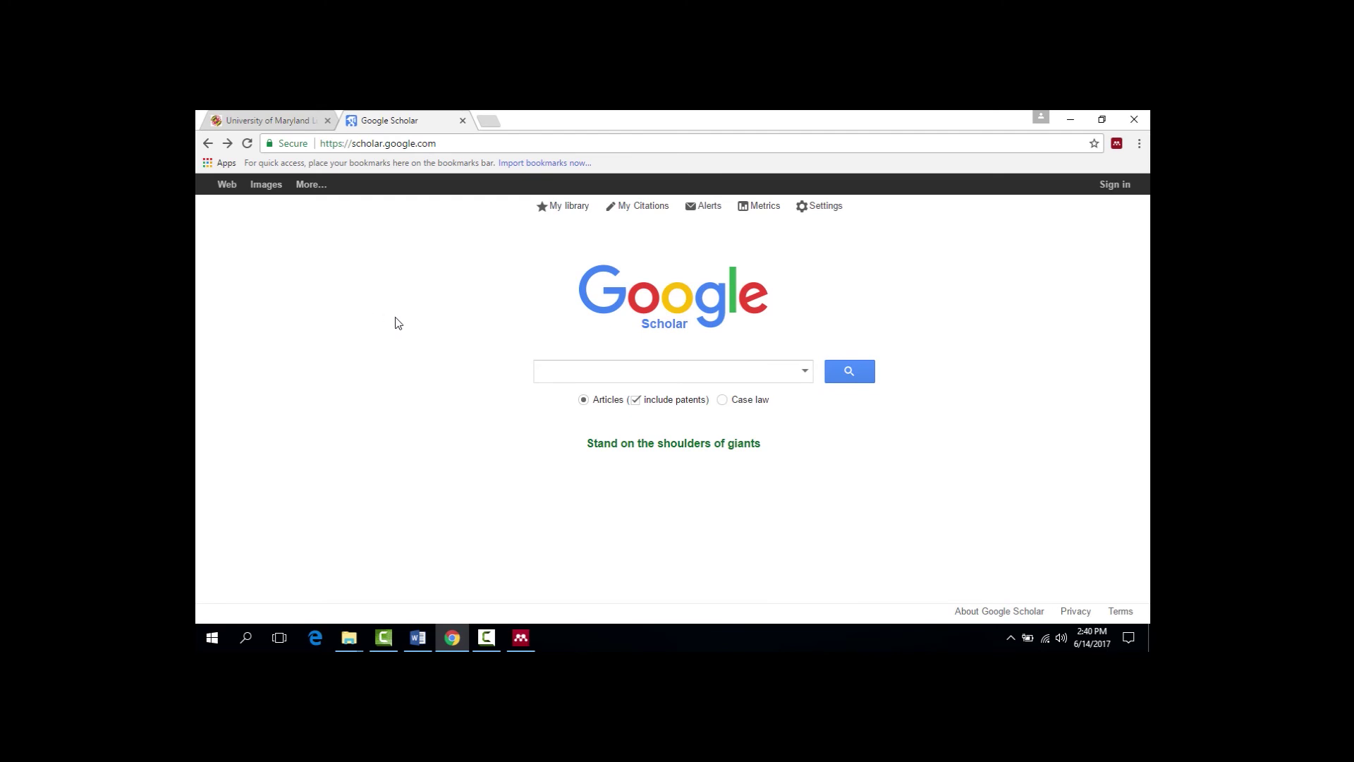
- Search Google Scholar for 'girls education in developing countries' using the 'girls educat' suggestion
{"action": "left_click", "coordinate": [565, 374]}
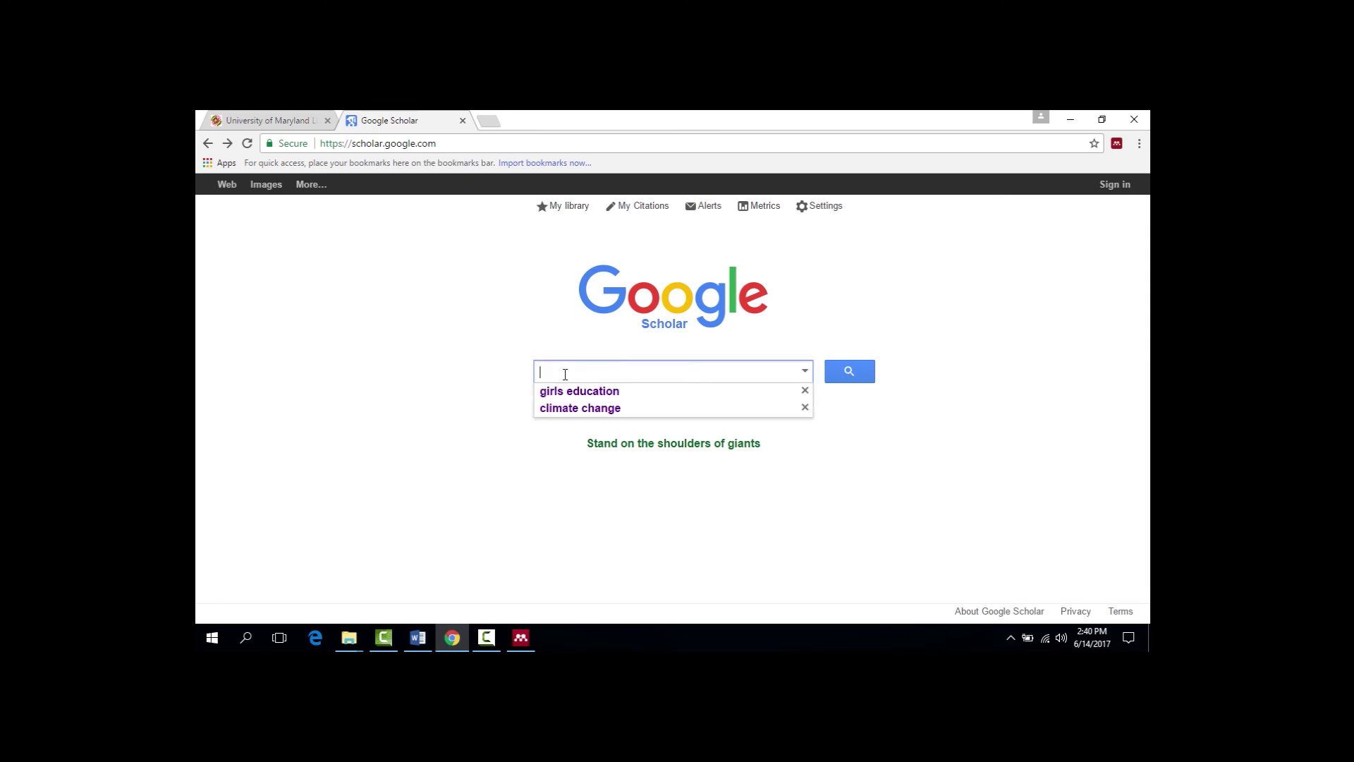
{"action": "type", "text": "girls education"}
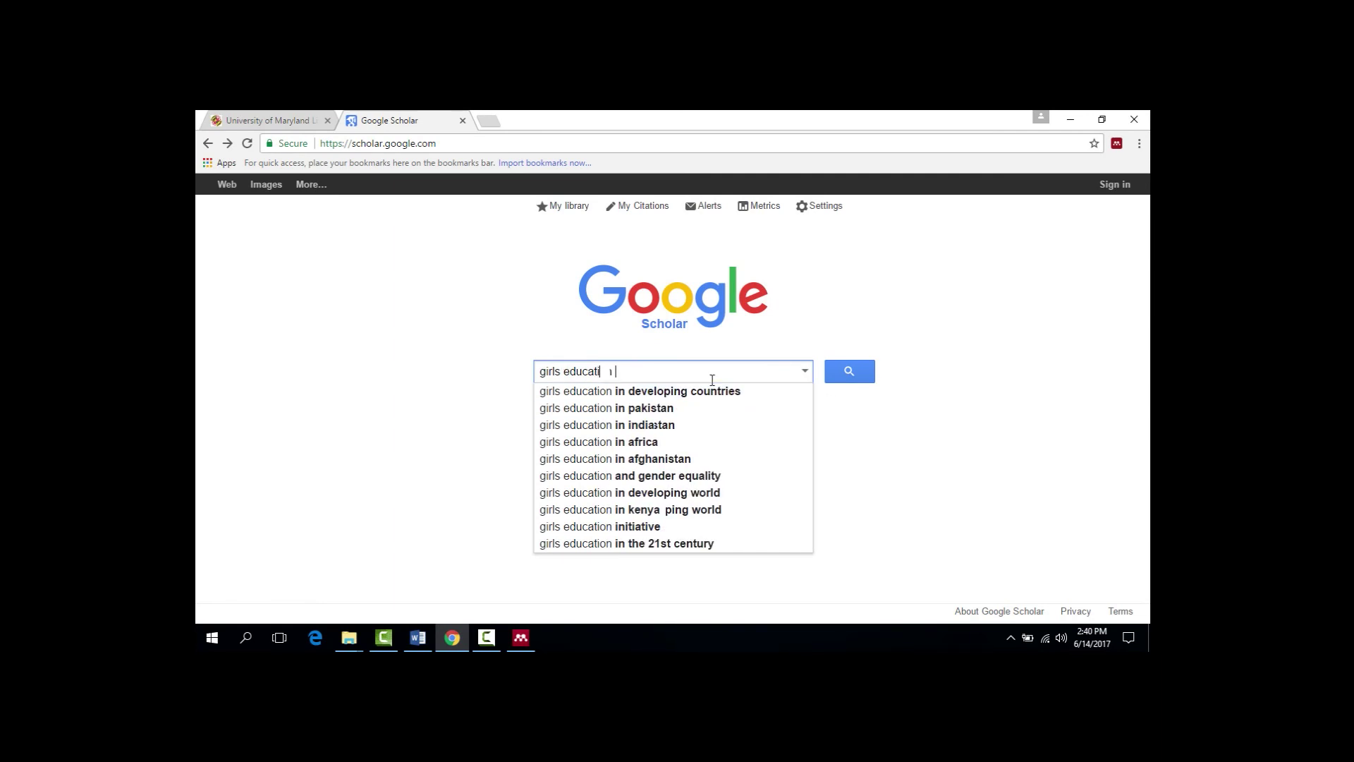
{"action": "left_click", "coordinate": [713, 389]}
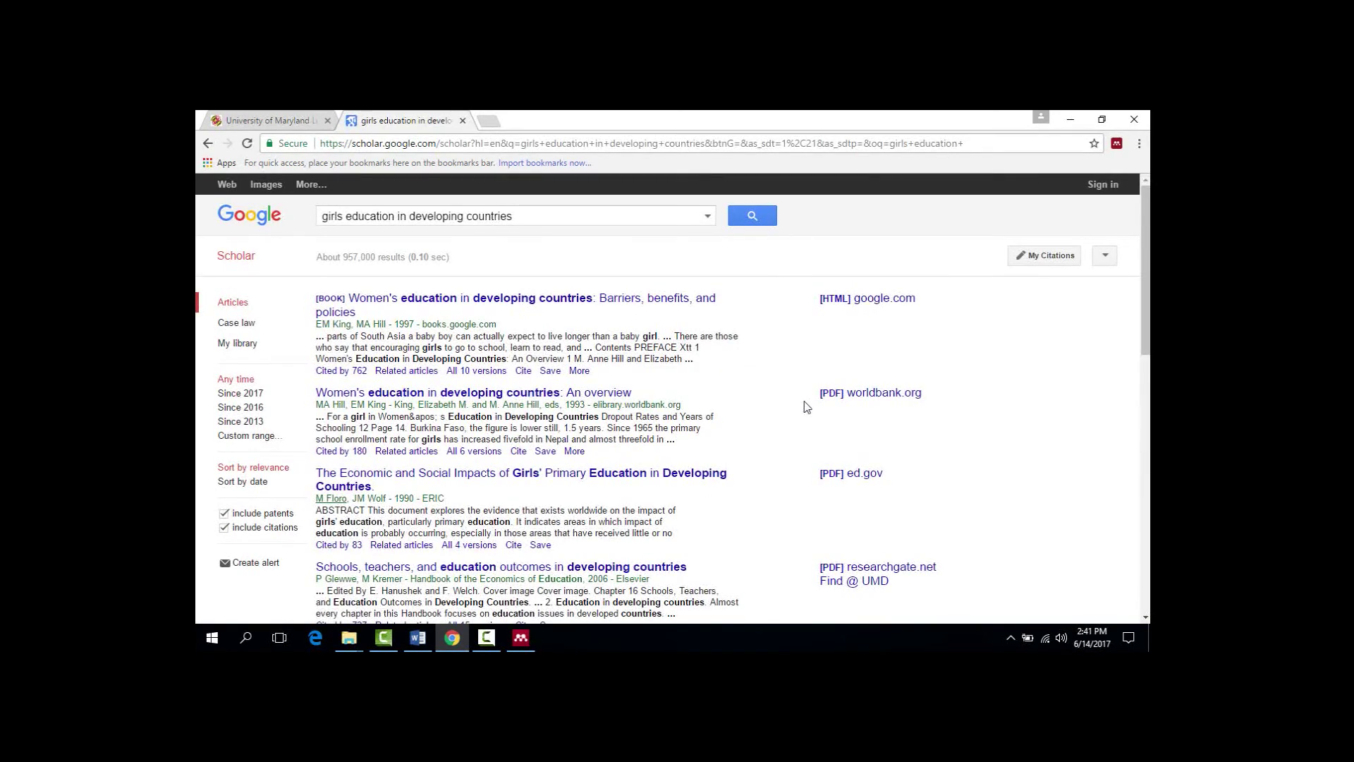
{"action": "scroll", "coordinate": [792, 411], "scroll_direction": "down", "scroll_amount": 3}
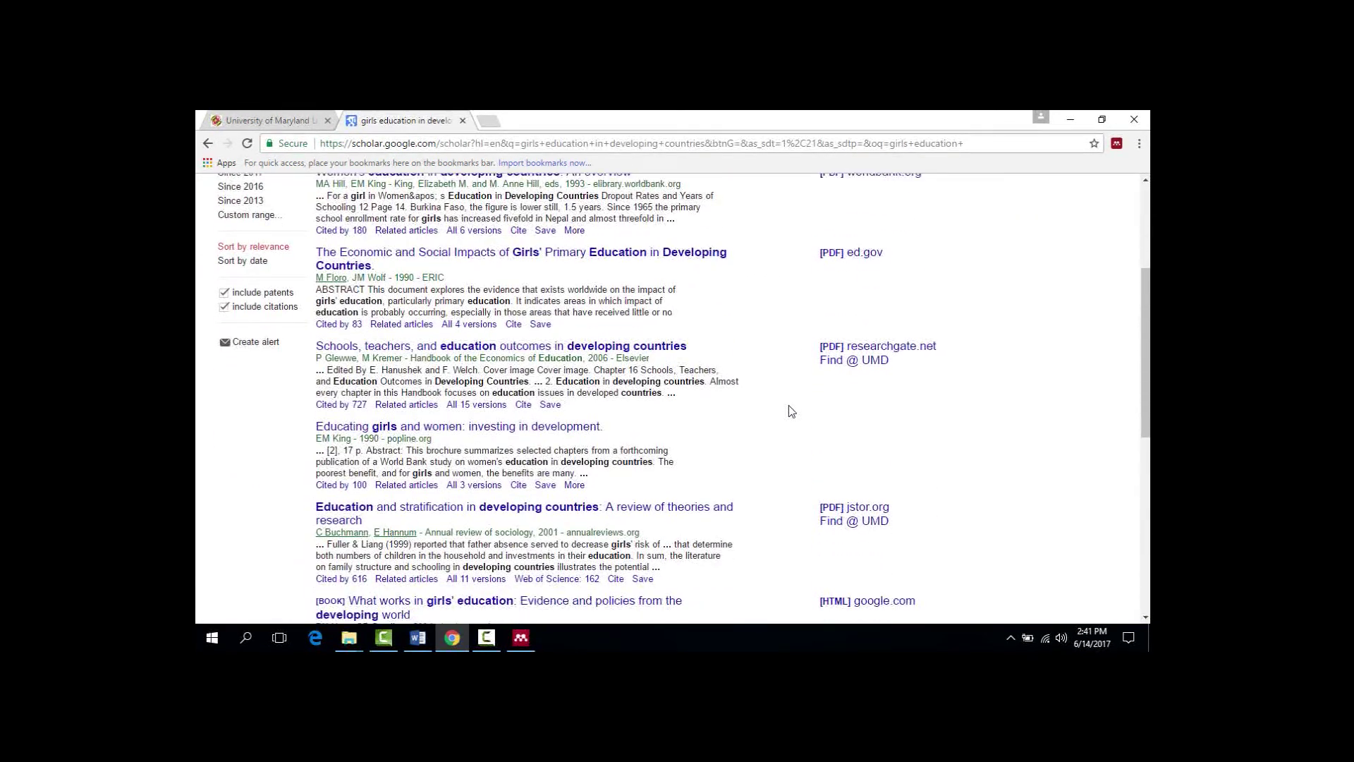
{"action": "scroll", "coordinate": [791, 412], "scroll_direction": "up", "scroll_amount": 2}
{"action": "scroll", "coordinate": [791, 411], "scroll_direction": "up", "scroll_amount": 1}
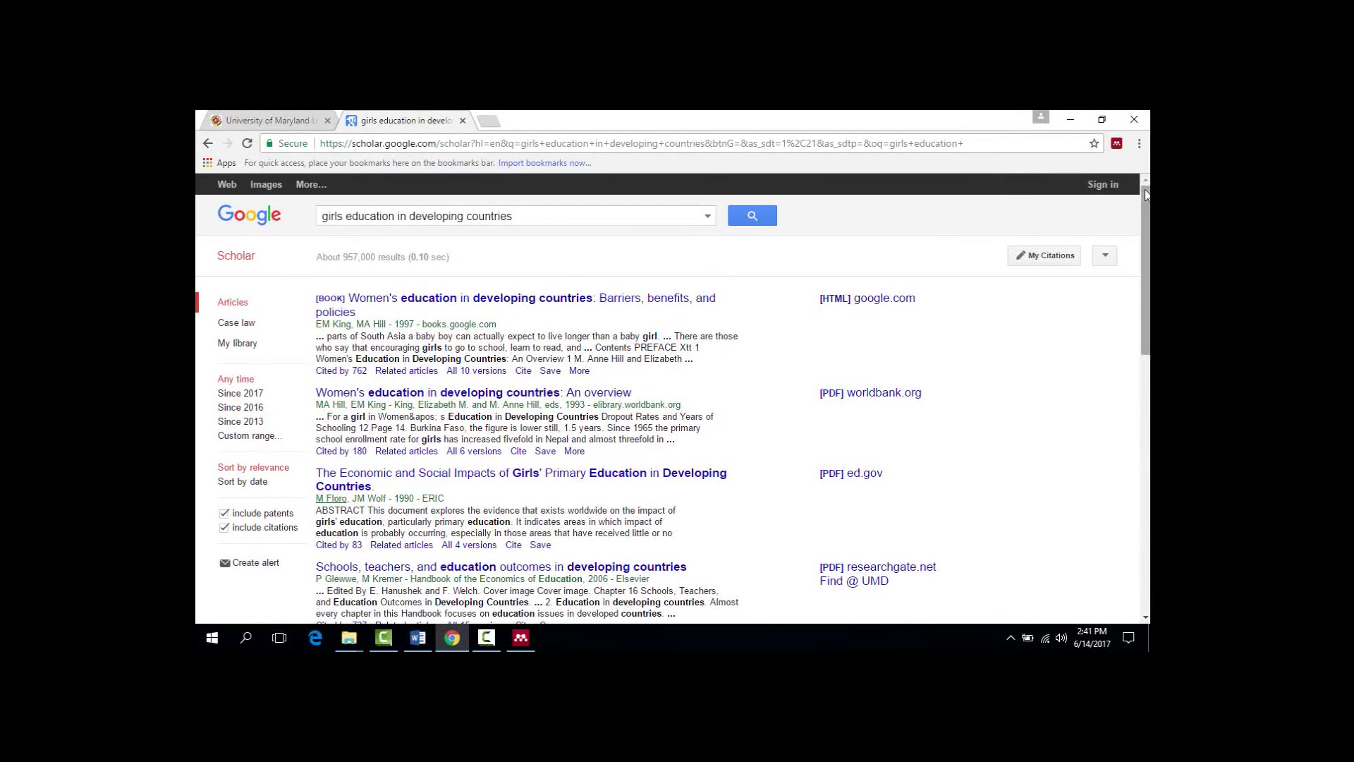
- Save 'The Economic and Social Impacts of Girls' Primary Education' via Mendeley Web Importer, then return to Mendeley Desktop
{"action": "left_click", "coordinate": [1117, 145]}
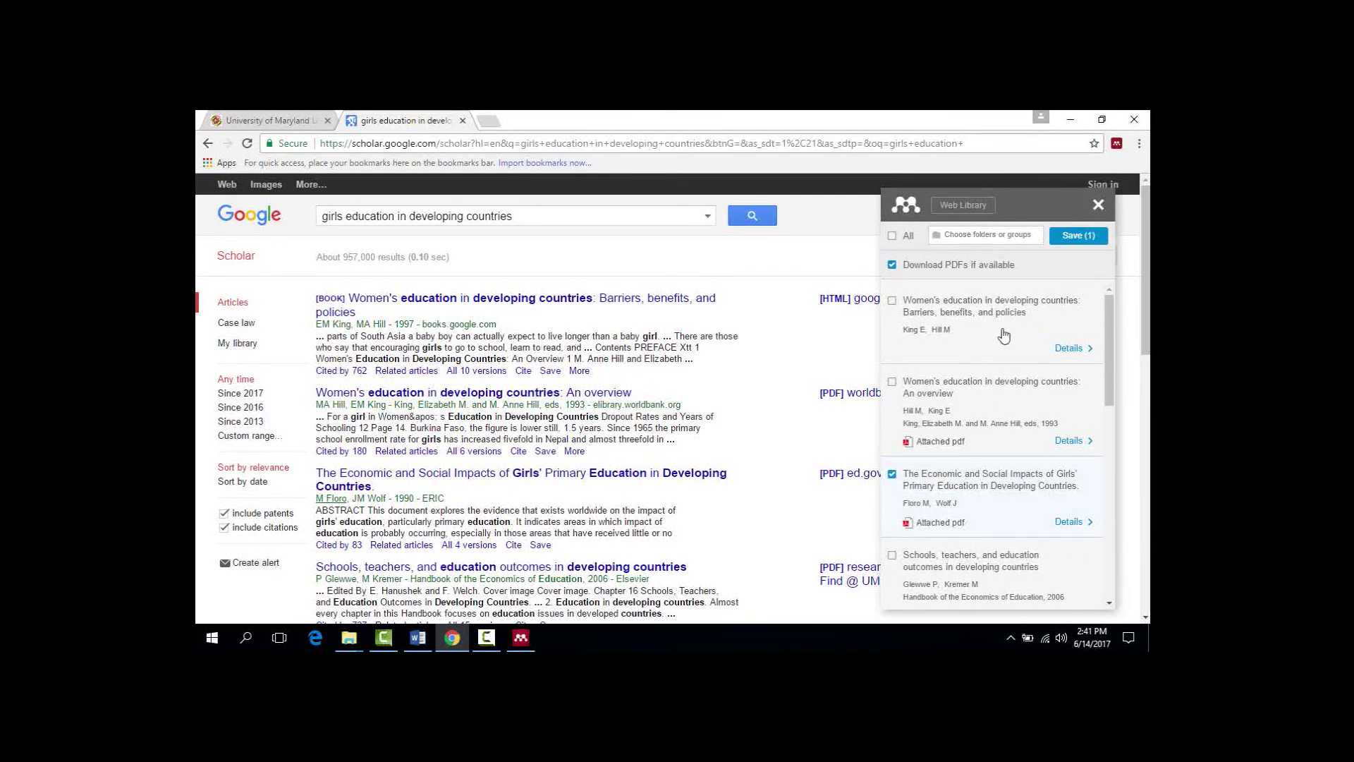
{"action": "left_click", "coordinate": [1077, 238]}
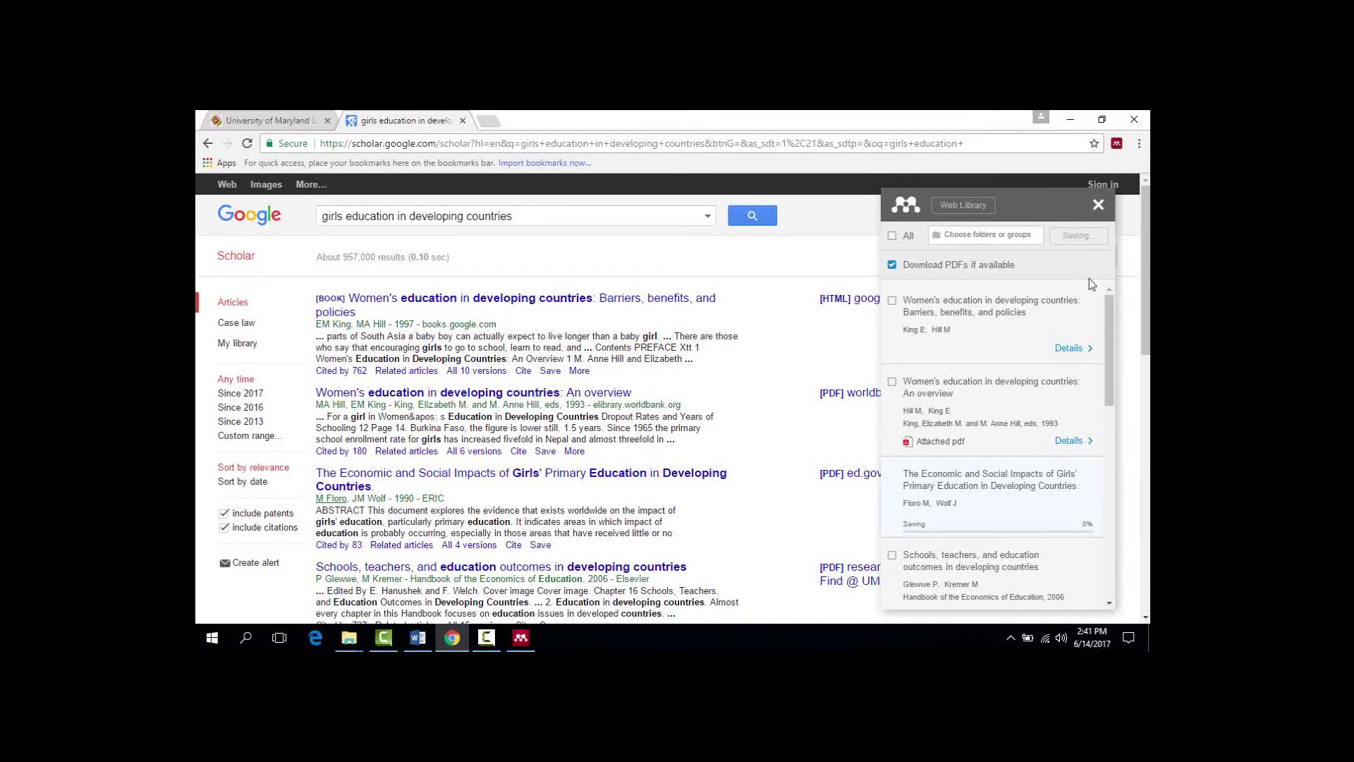
{"action": "mouse_move", "coordinate": [510, 625]}
{"action": "left_click", "coordinate": [521, 643]}
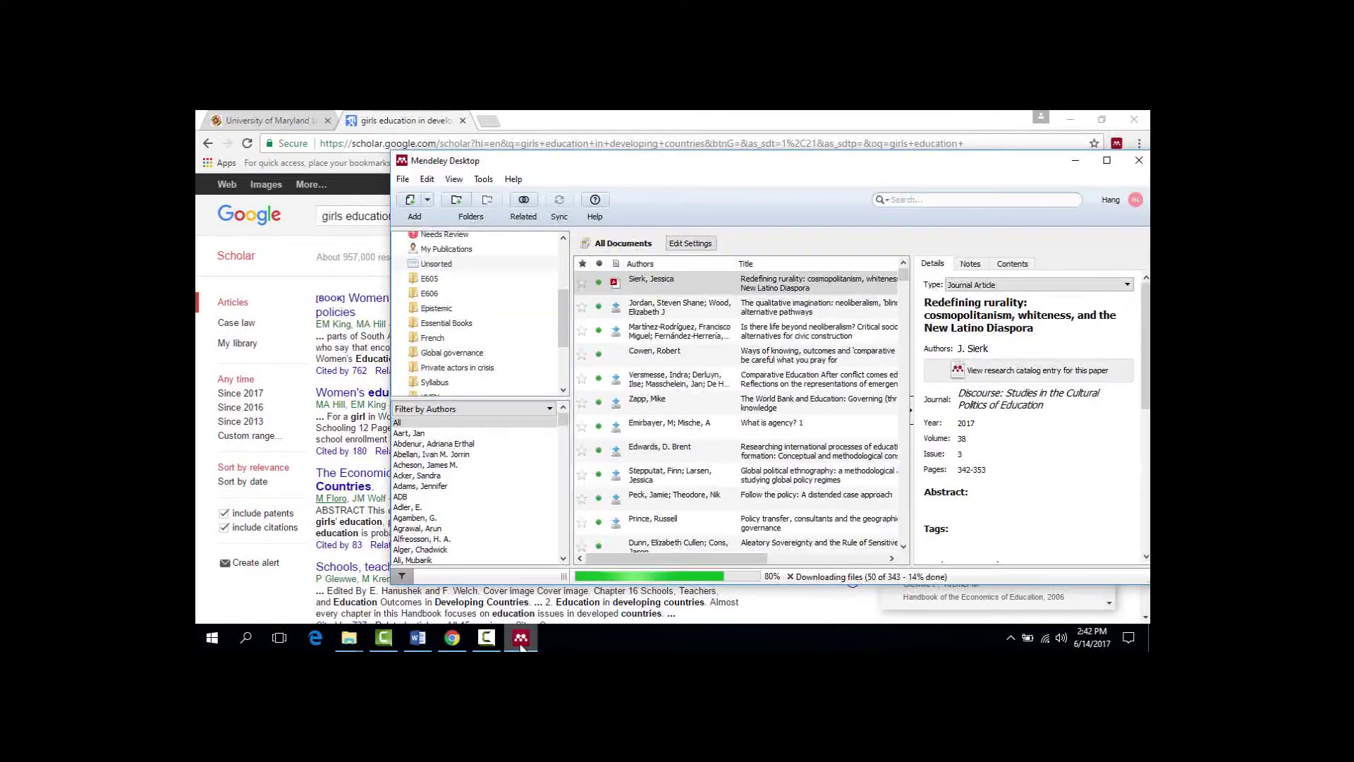
- Move the Mendeley window aside to watch the import, then maximize it to full screen
{"action": "scroll", "coordinate": [803, 413], "scroll_direction": "up", "scroll_amount": 3}
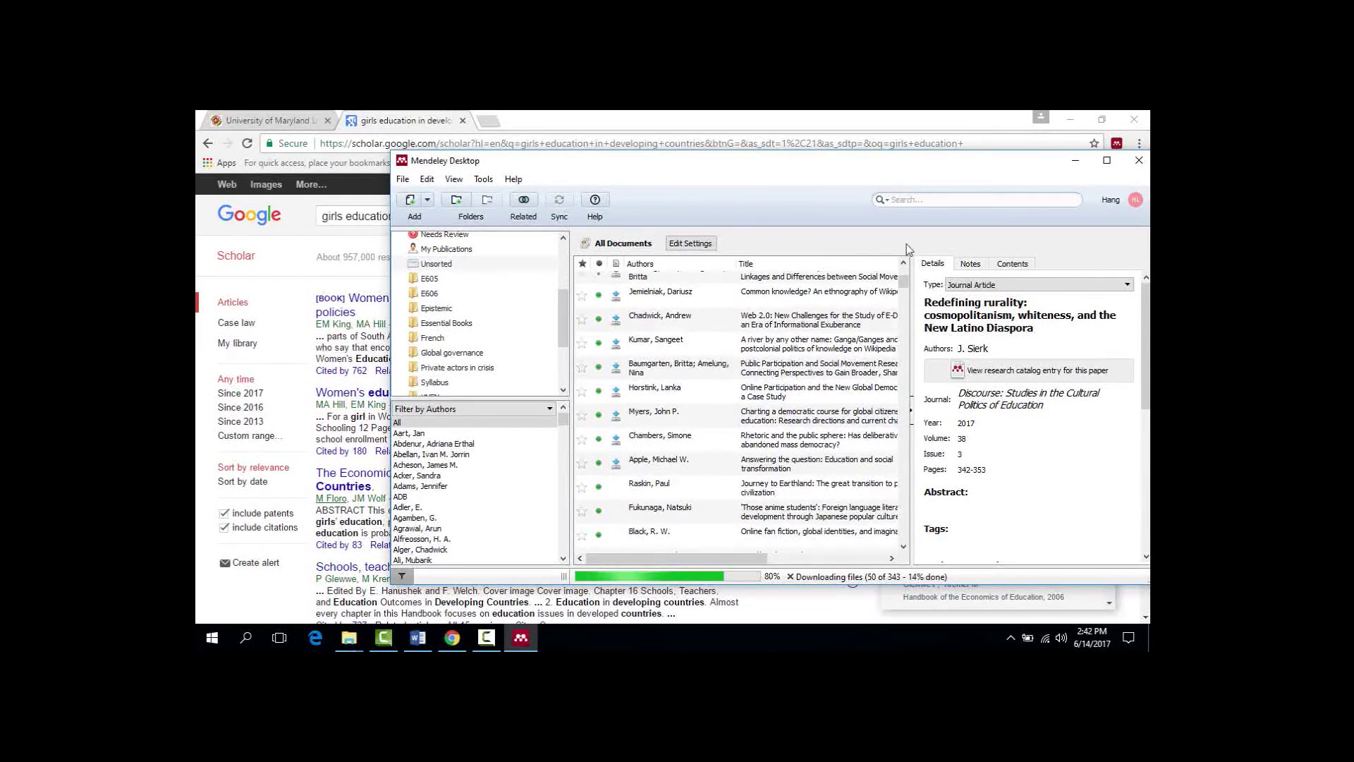
{"action": "left_click_drag", "start_coordinate": [905, 281], "coordinate": [908, 274]}
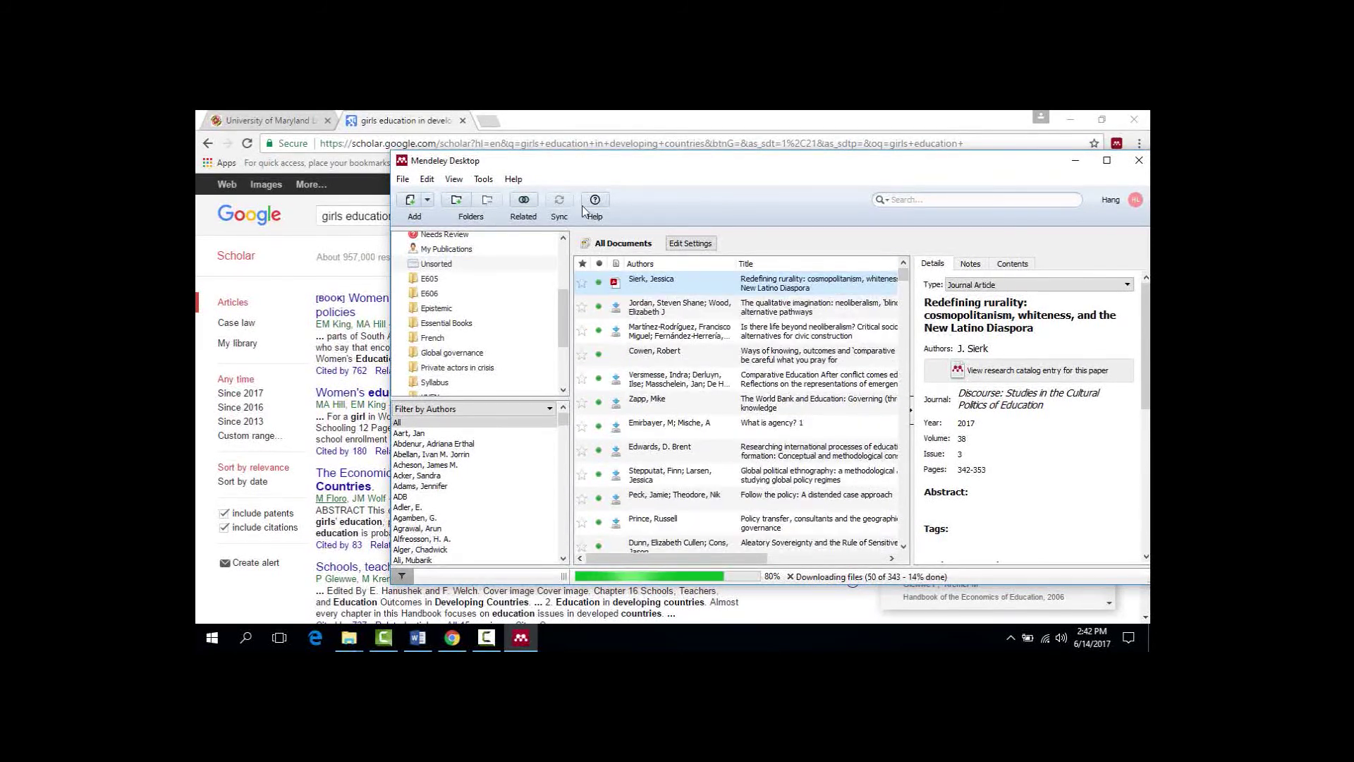
{"action": "left_click_drag", "start_coordinate": [594, 160], "coordinate": [408, 160]}
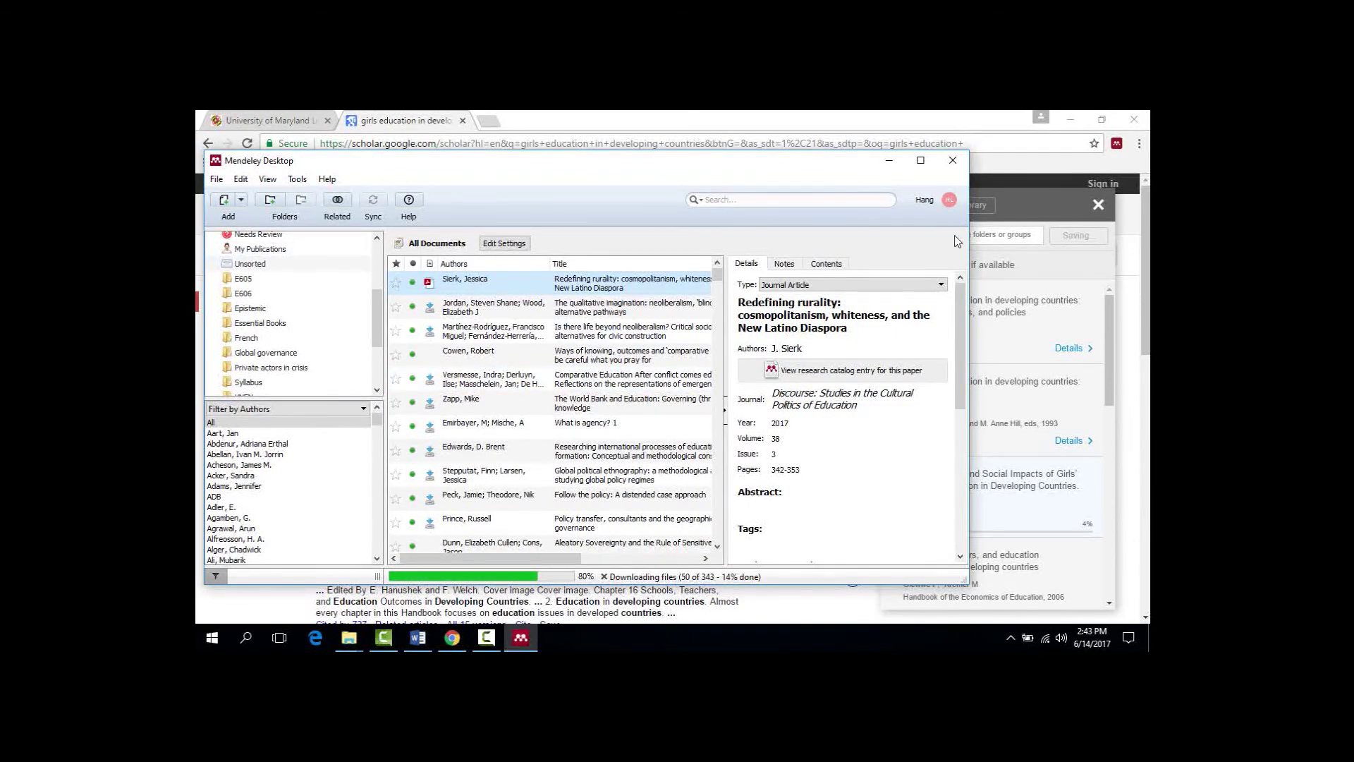
{"action": "left_click", "coordinate": [921, 160]}
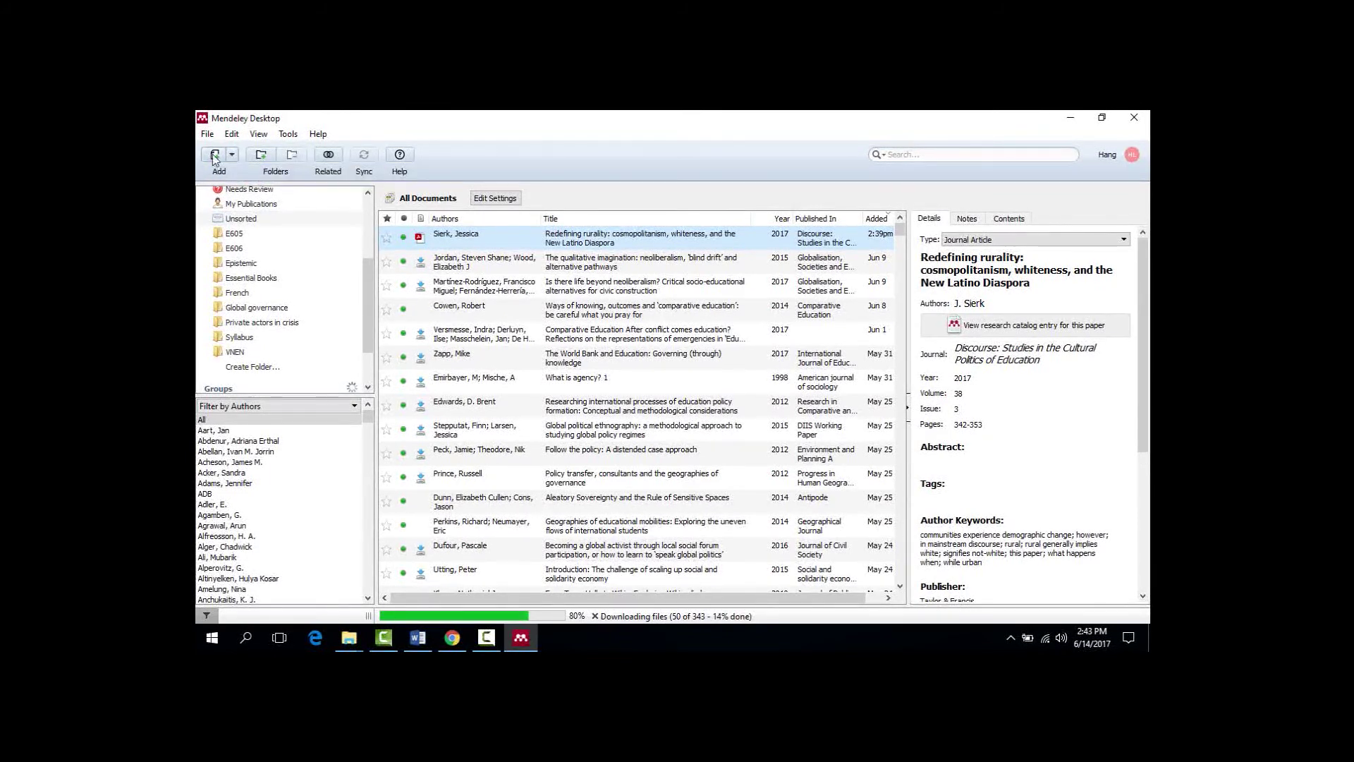
{"action": "left_click", "coordinate": [233, 157]}
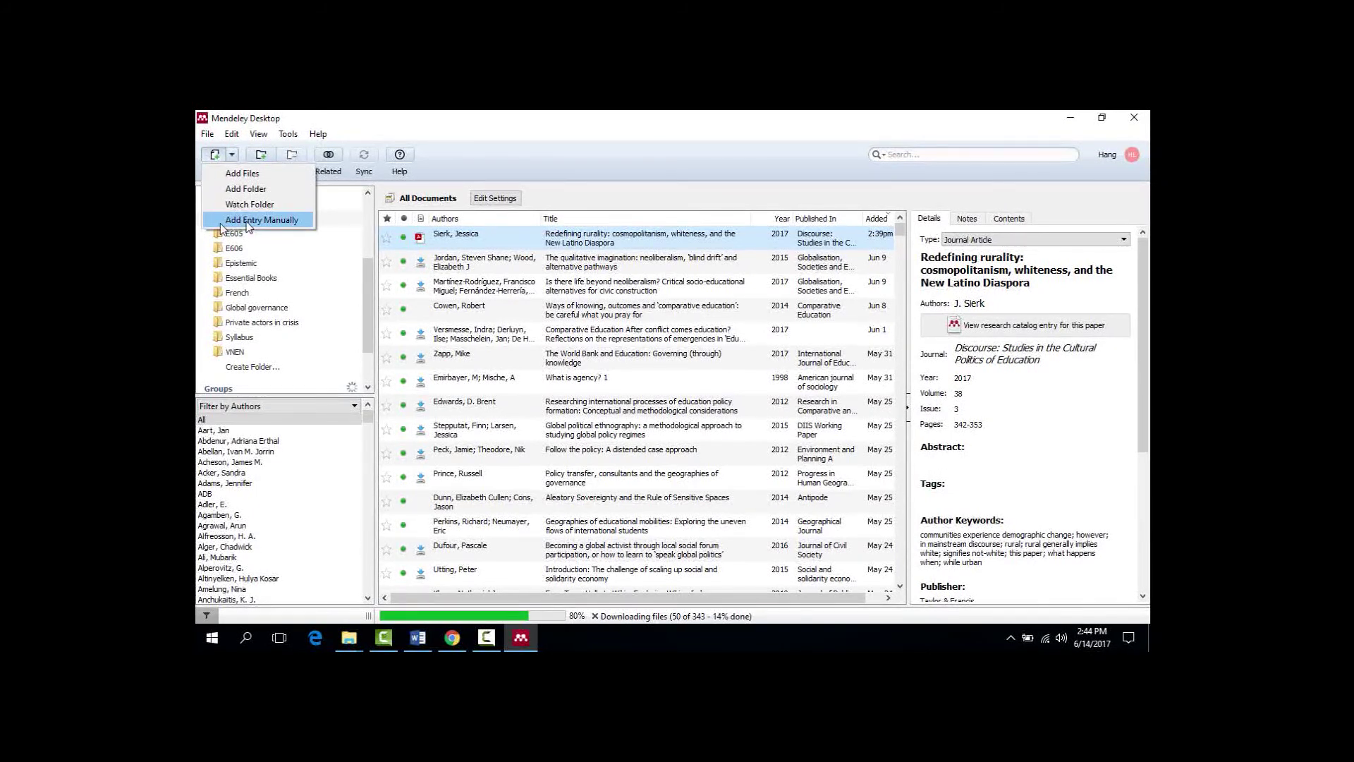
{"action": "left_click", "coordinate": [289, 219]}
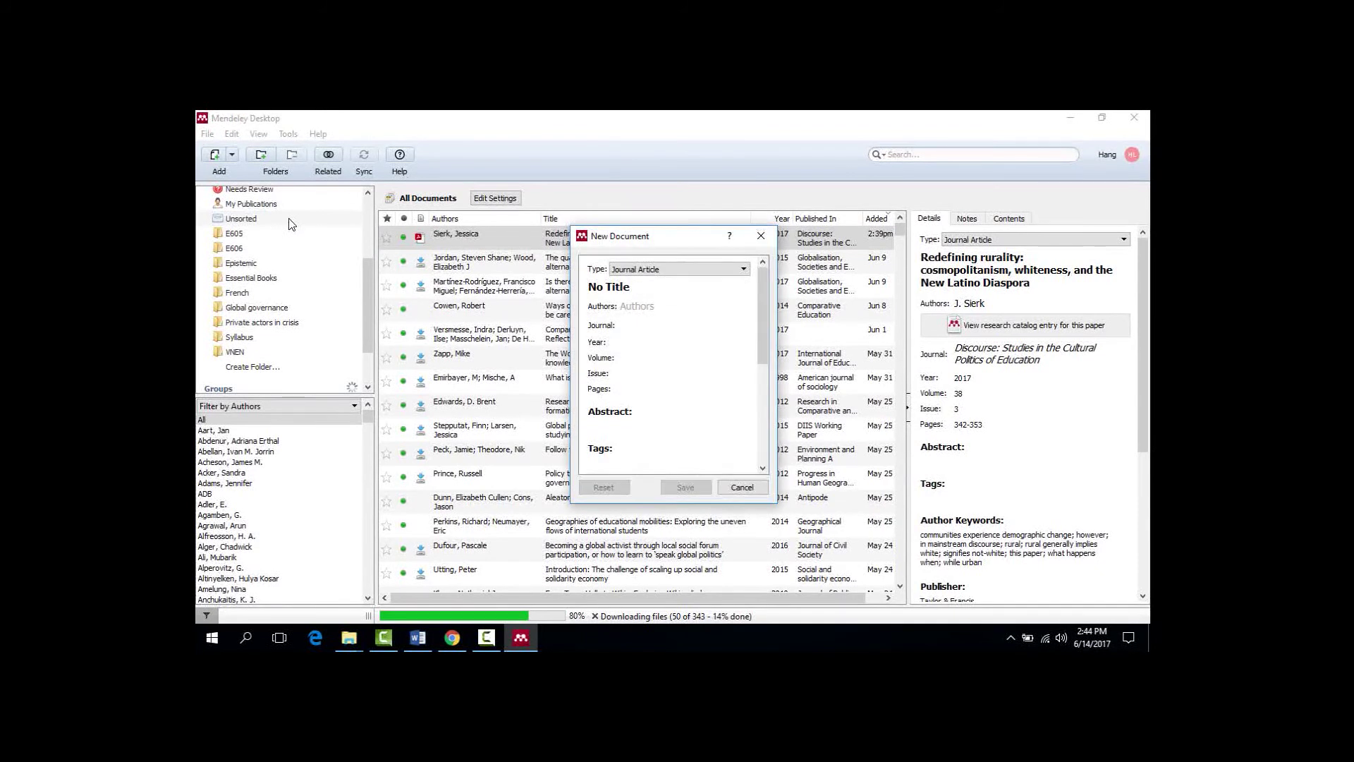
{"action": "left_click", "coordinate": [677, 269]}
{"action": "left_click", "coordinate": [663, 297]}
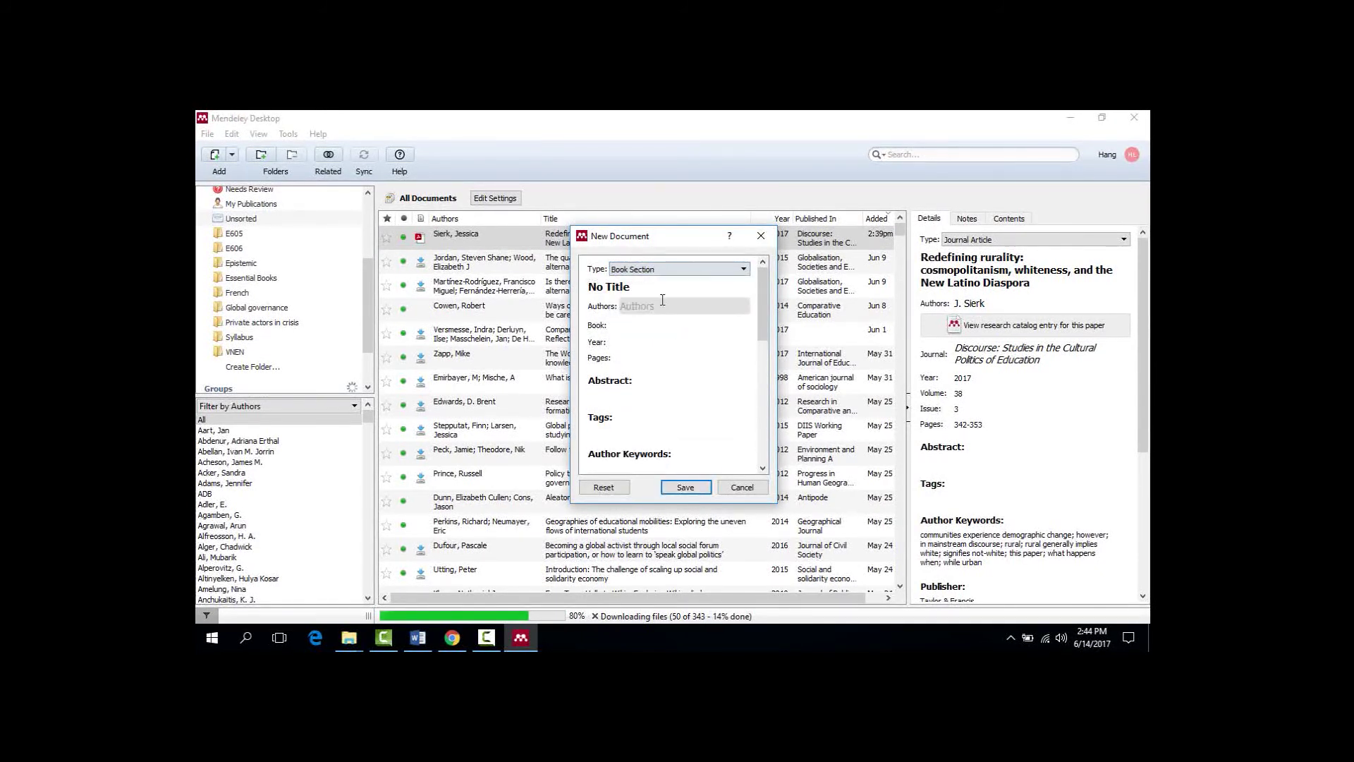
{"action": "left_click", "coordinate": [658, 286]}
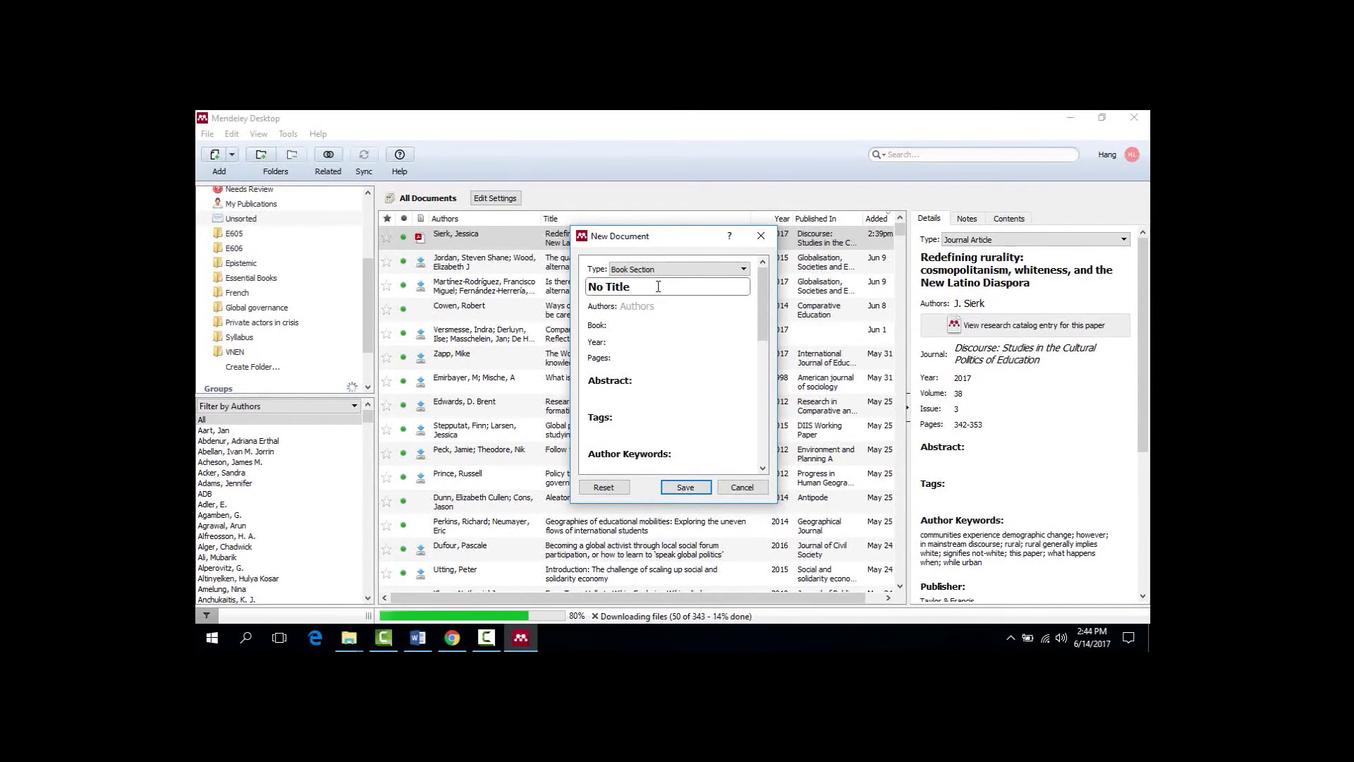
{"action": "left_click", "coordinate": [651, 395]}
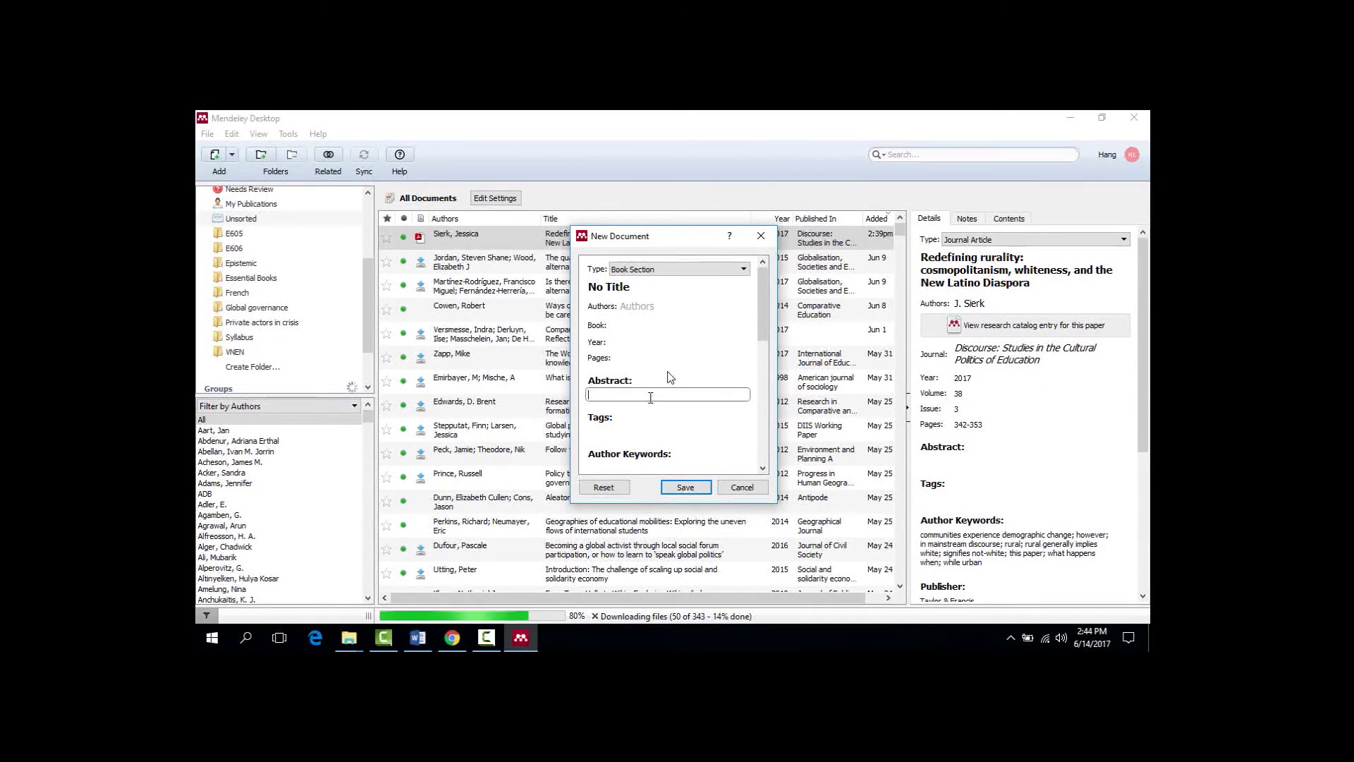
{"action": "left_click", "coordinate": [686, 488]}
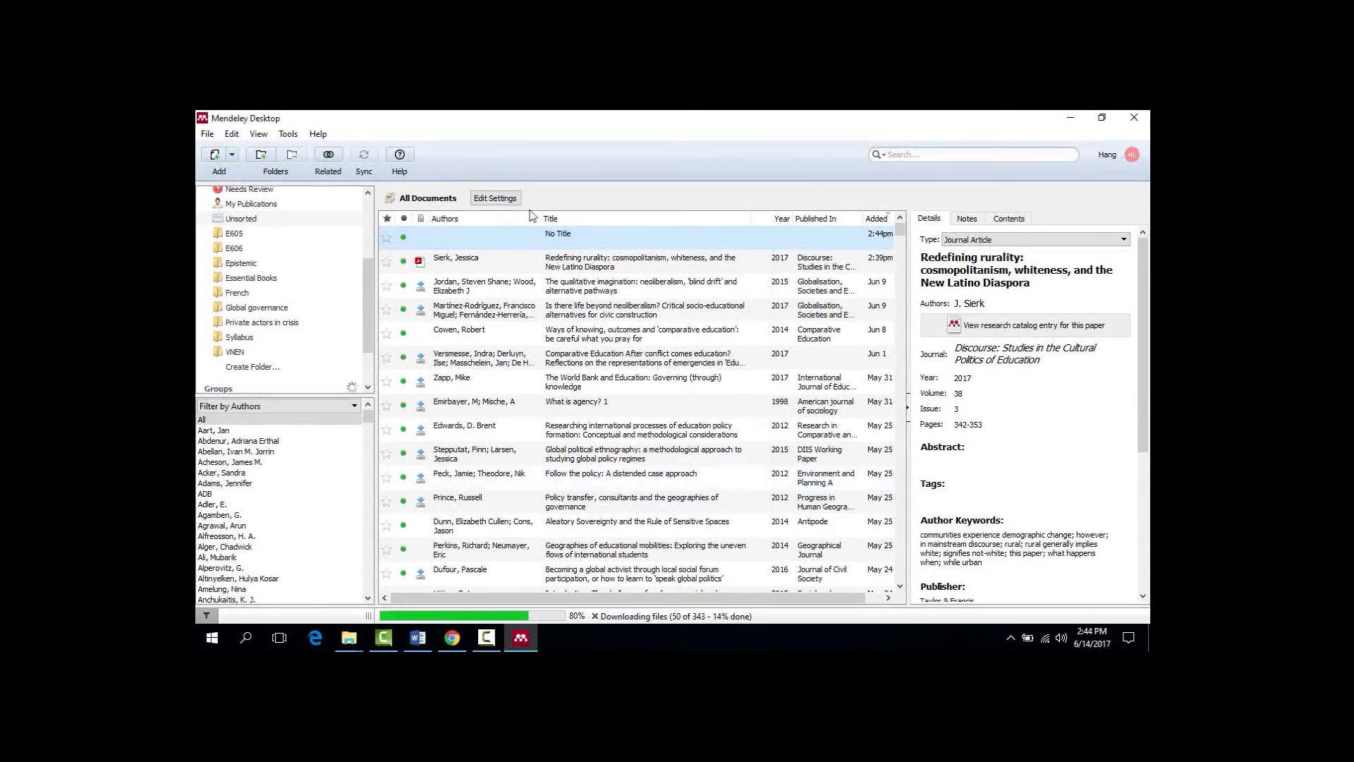
{"action": "right_click", "coordinate": [534, 237]}
{"action": "left_click", "coordinate": [644, 472]}
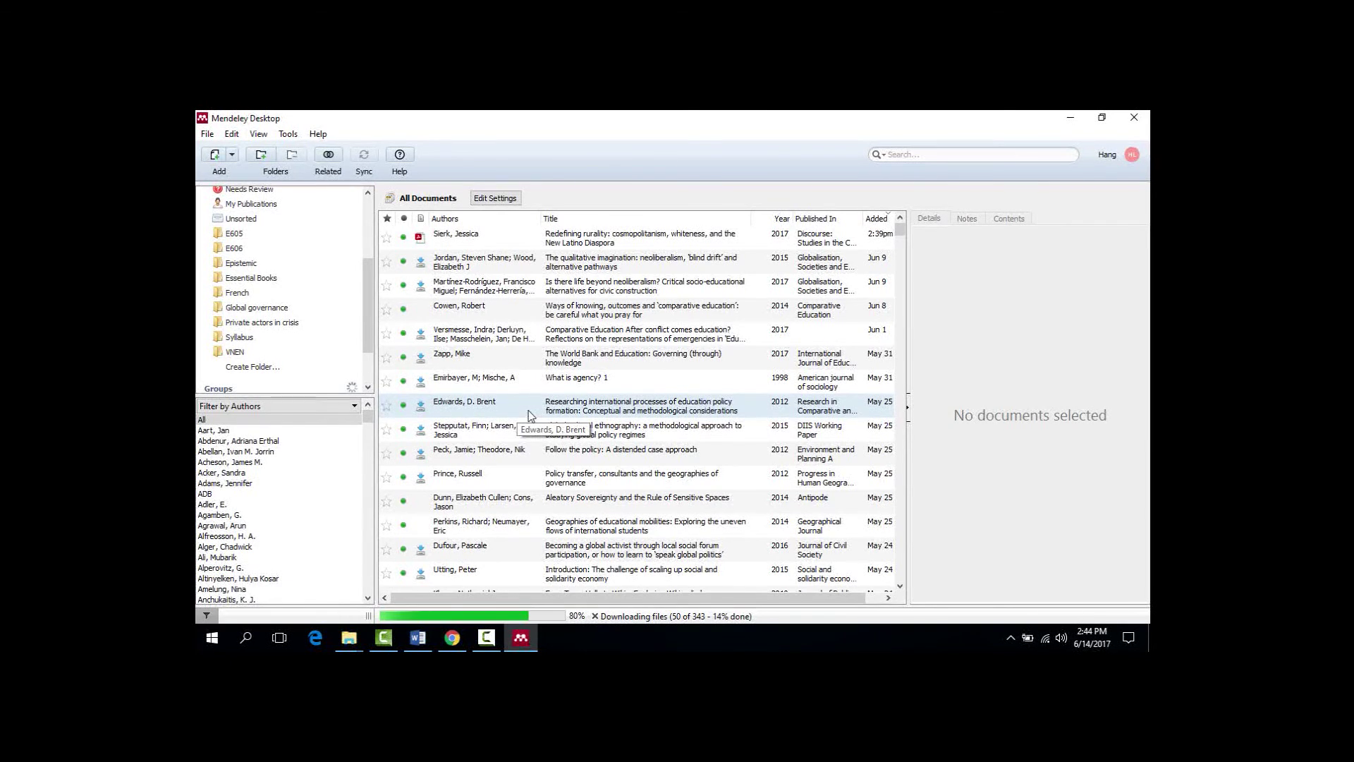
{"action": "mouse_move", "coordinate": [351, 643]}
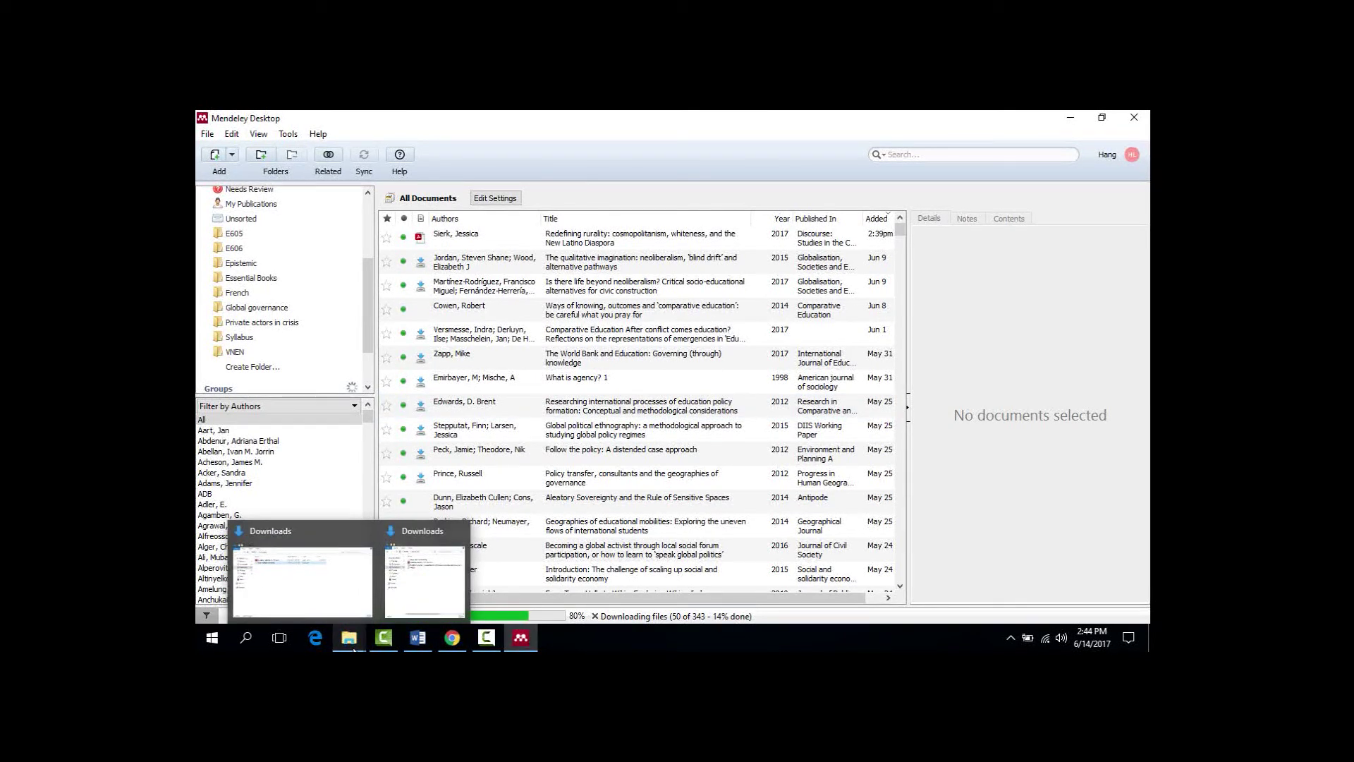
- Move the downloaded PDF 690839 from Downloads into the 'To be added to Mendeley' folder
{"action": "left_click", "coordinate": [395, 585]}
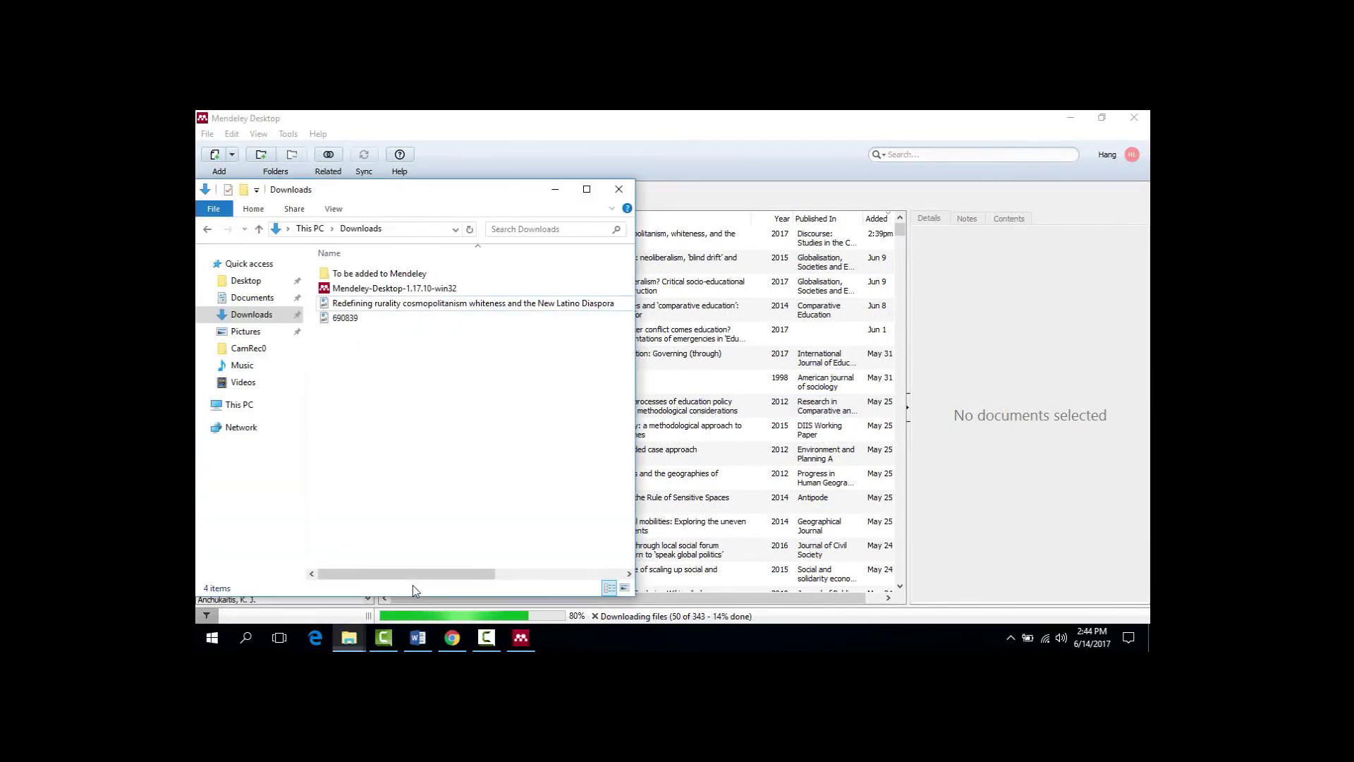
{"action": "left_click", "coordinate": [412, 277]}
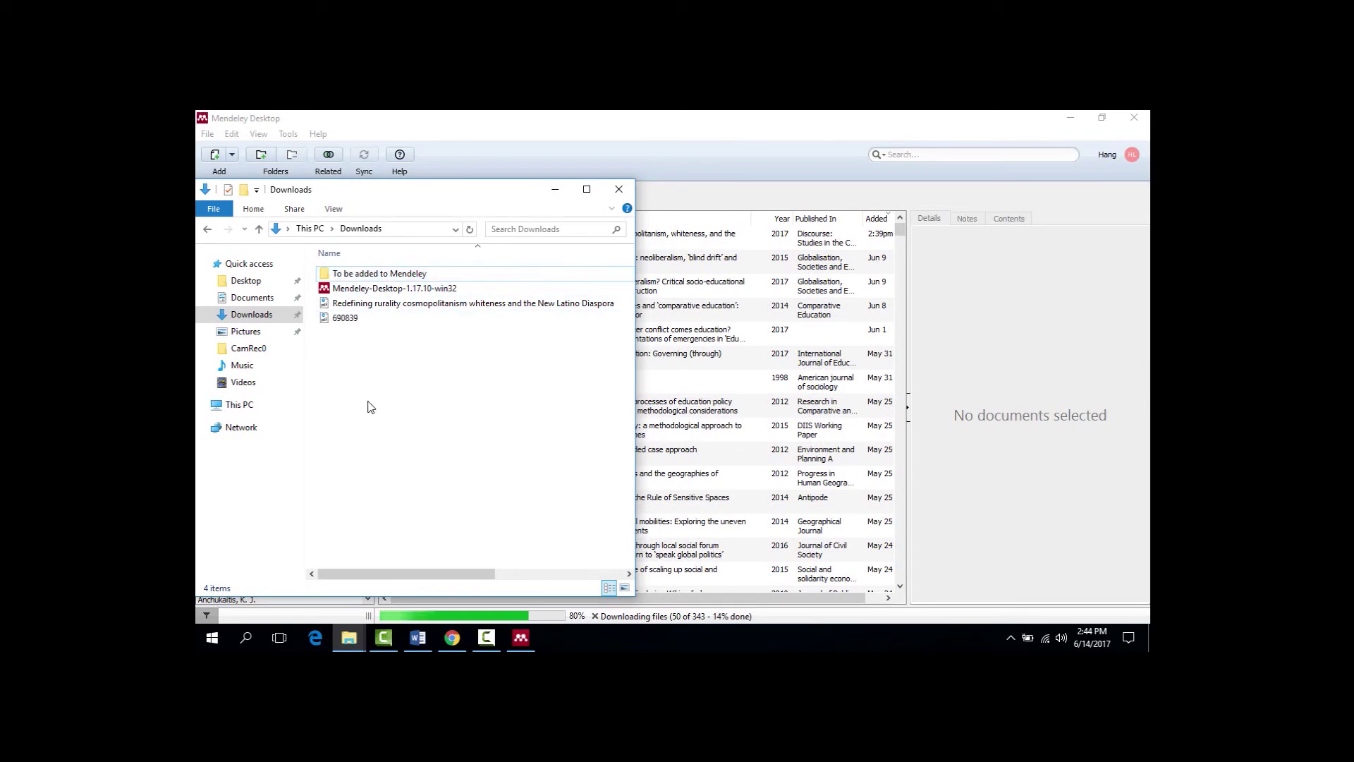
{"action": "left_click", "coordinate": [364, 319]}
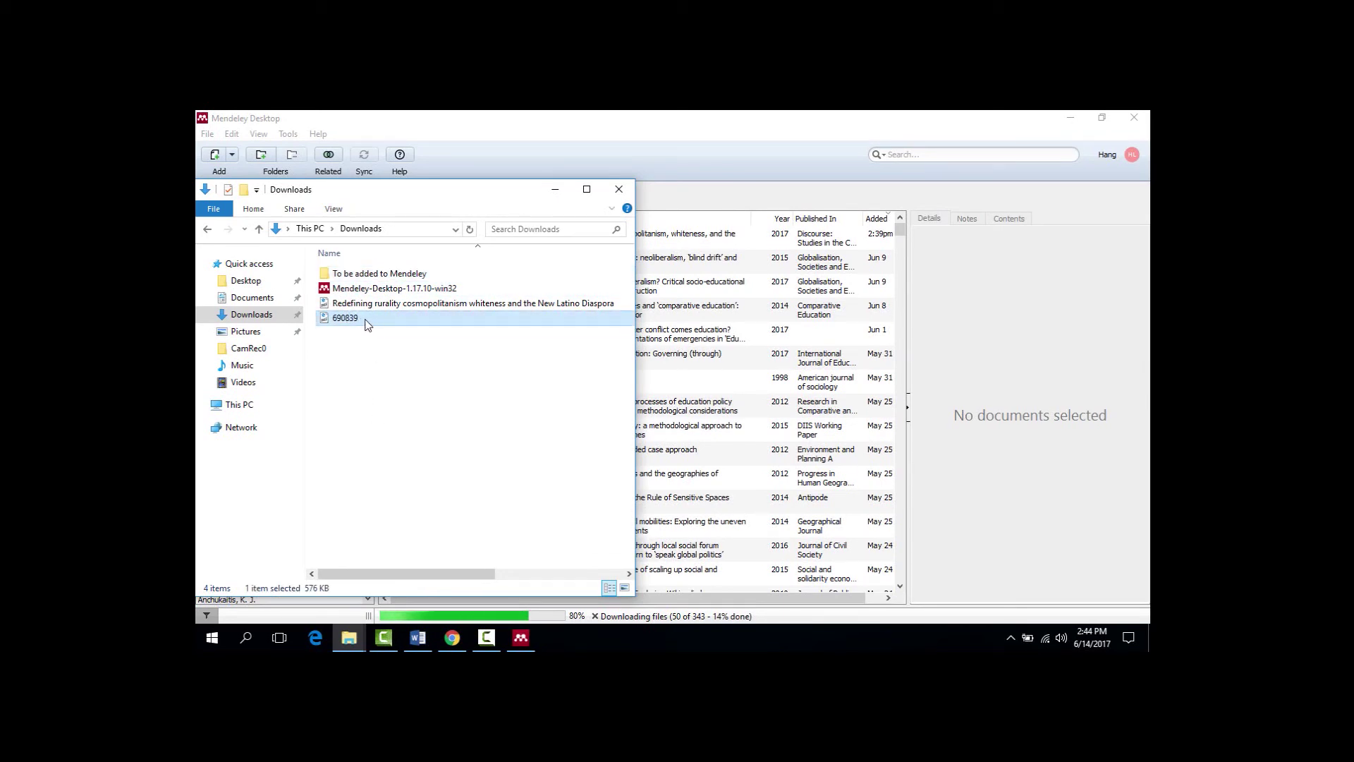
{"action": "left_click_drag", "start_coordinate": [370, 319], "coordinate": [375, 278]}
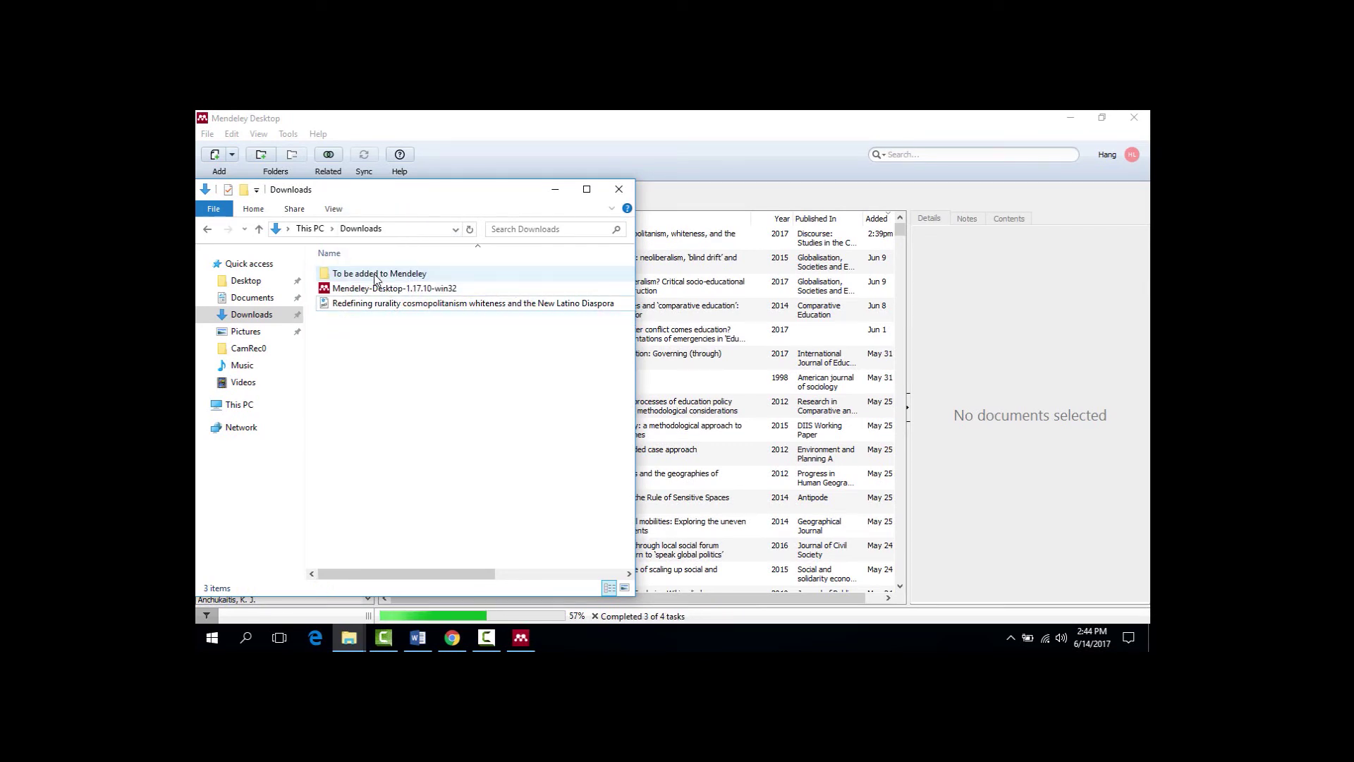
{"action": "left_click", "coordinate": [708, 116]}
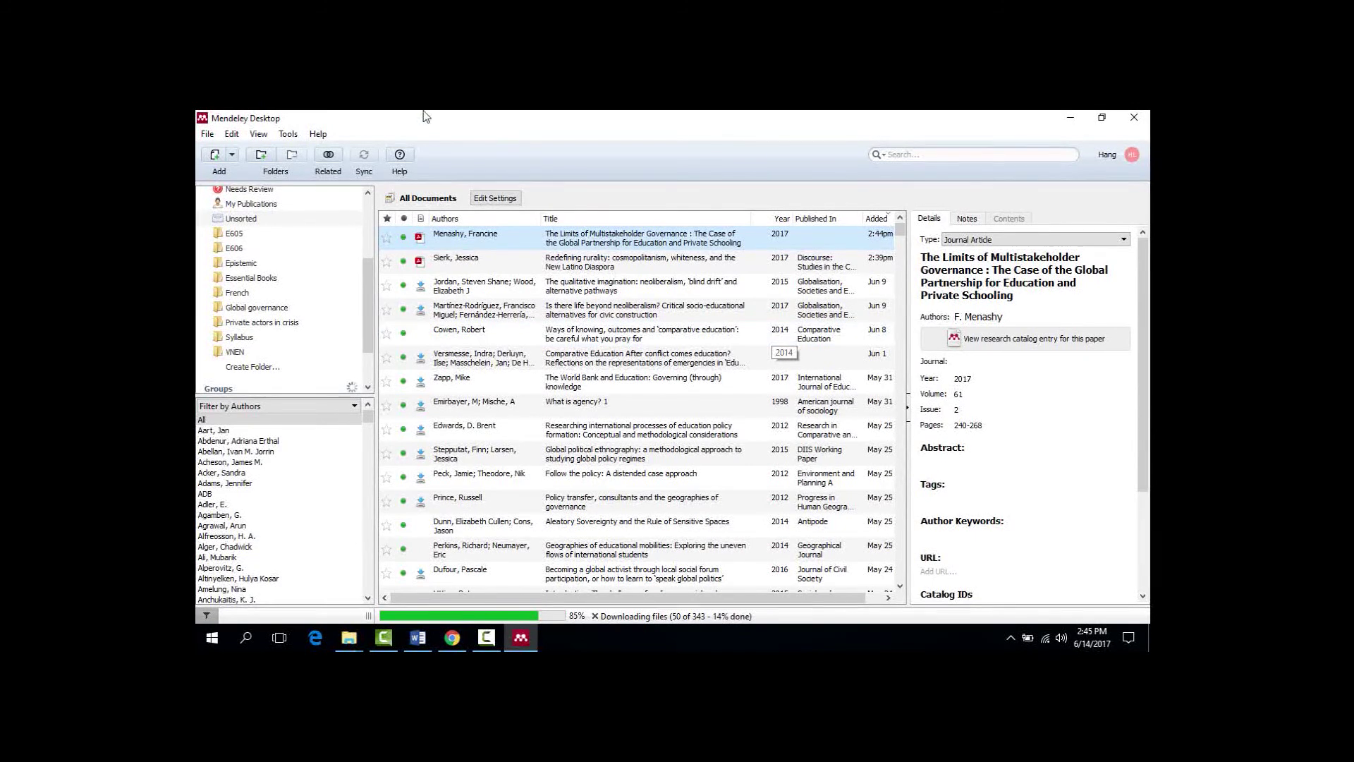
- Watch the 'To be added to Mendeley' subfolder of Downloads for automatic PDF import in Mendeley's Options
{"action": "left_click", "coordinate": [295, 137]}
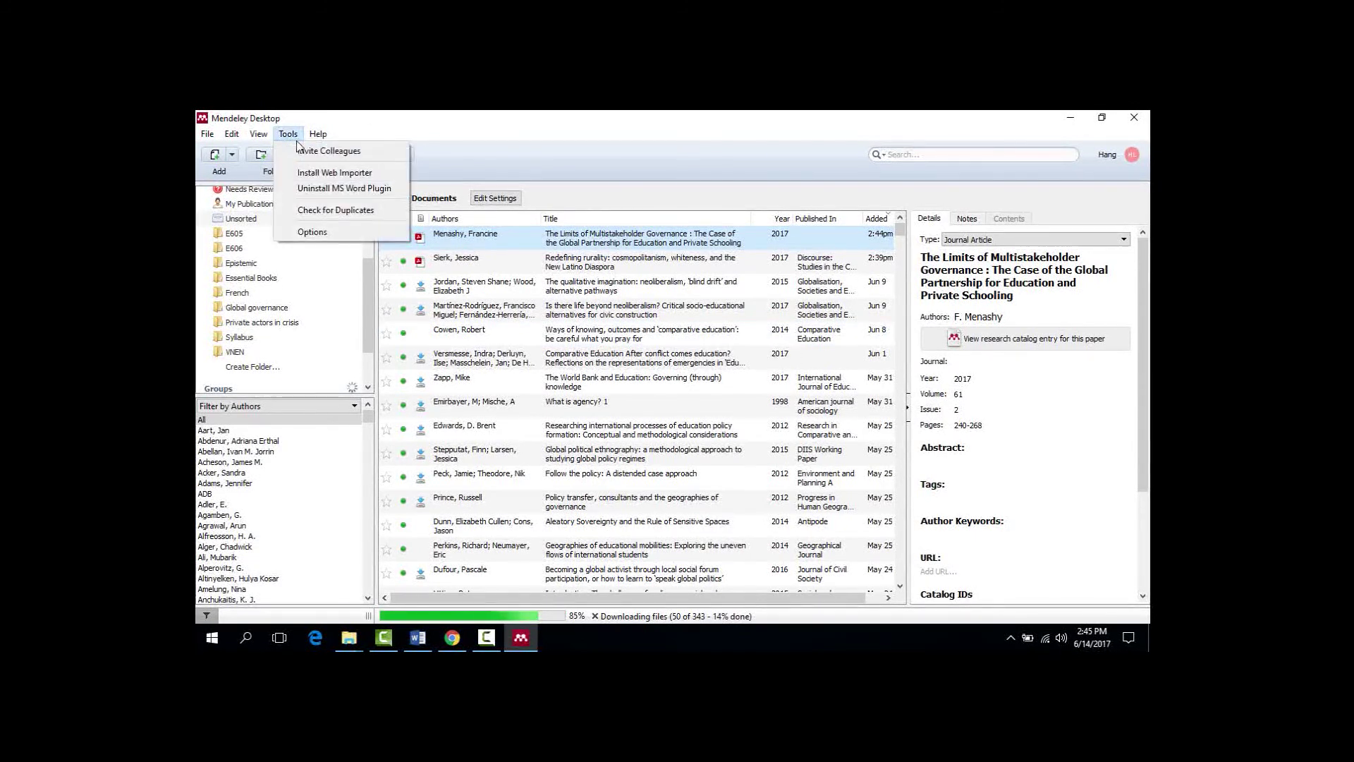
{"action": "left_click", "coordinate": [310, 232]}
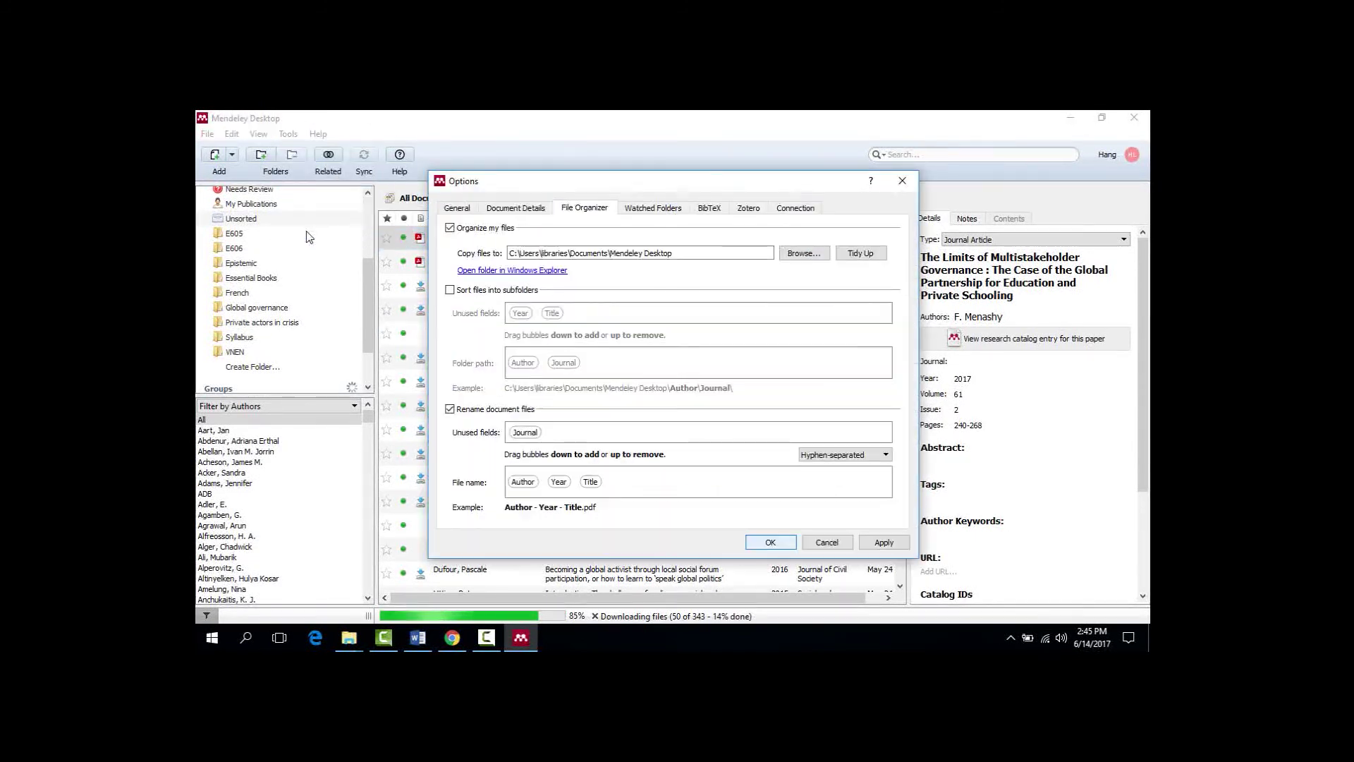
{"action": "left_click", "coordinate": [655, 210]}
{"action": "scroll", "coordinate": [687, 476], "scroll_direction": "up", "scroll_amount": 1}
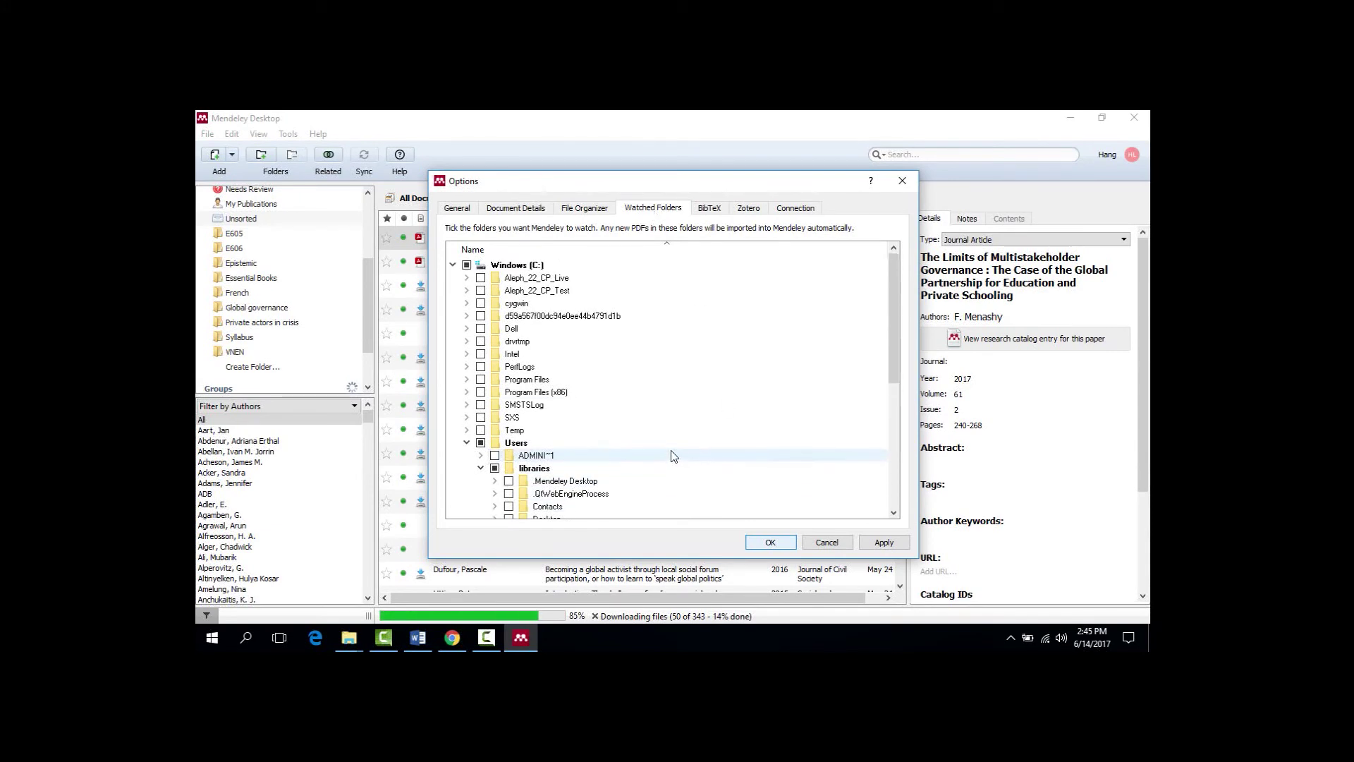
{"action": "scroll", "coordinate": [674, 452], "scroll_direction": "down", "scroll_amount": 1}
{"action": "scroll", "coordinate": [672, 451], "scroll_direction": "down", "scroll_amount": 5}
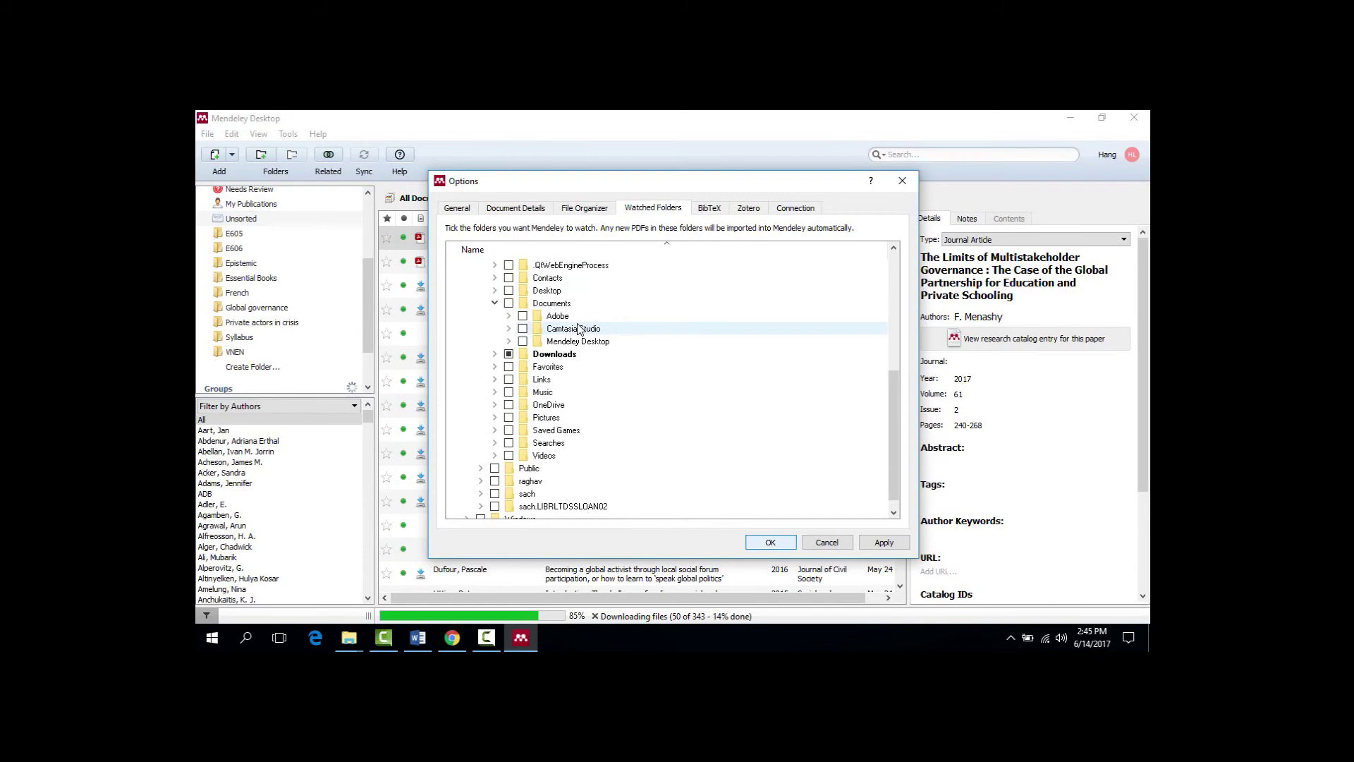
{"action": "left_click", "coordinate": [495, 354]}
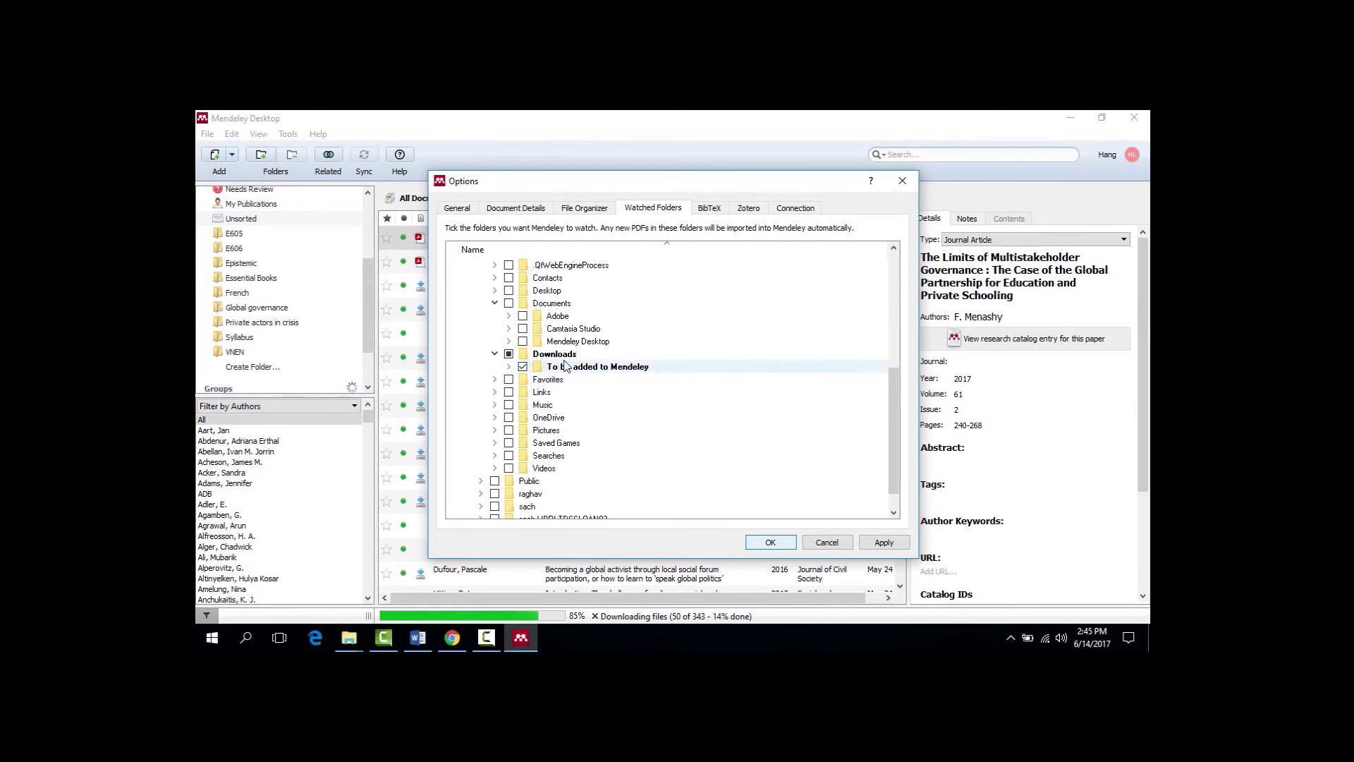
{"action": "left_click", "coordinate": [773, 543]}
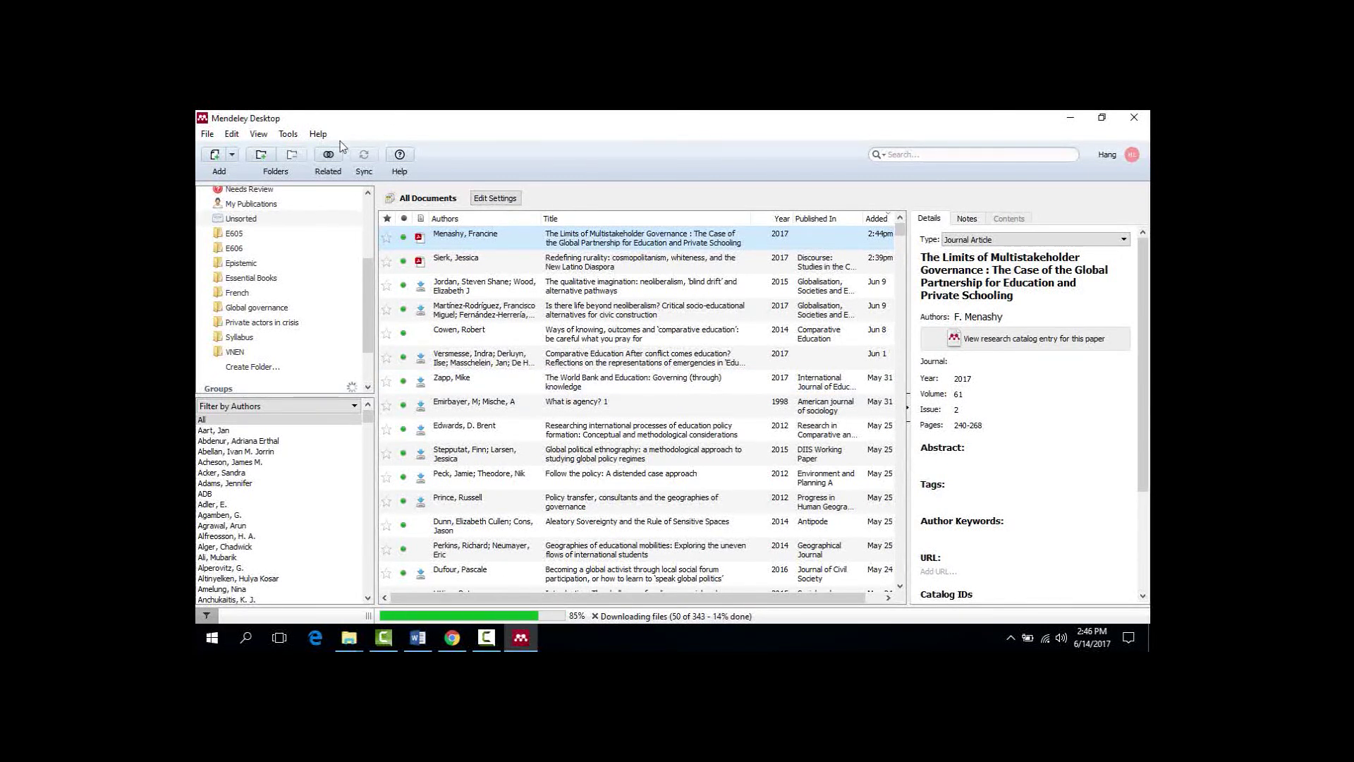
- Confirm File Organizer copies PDFs to Documents' Mendeley Desktop folder, renamed Author - Year - Title
{"action": "left_click", "coordinate": [288, 134]}
{"action": "left_click", "coordinate": [328, 238]}
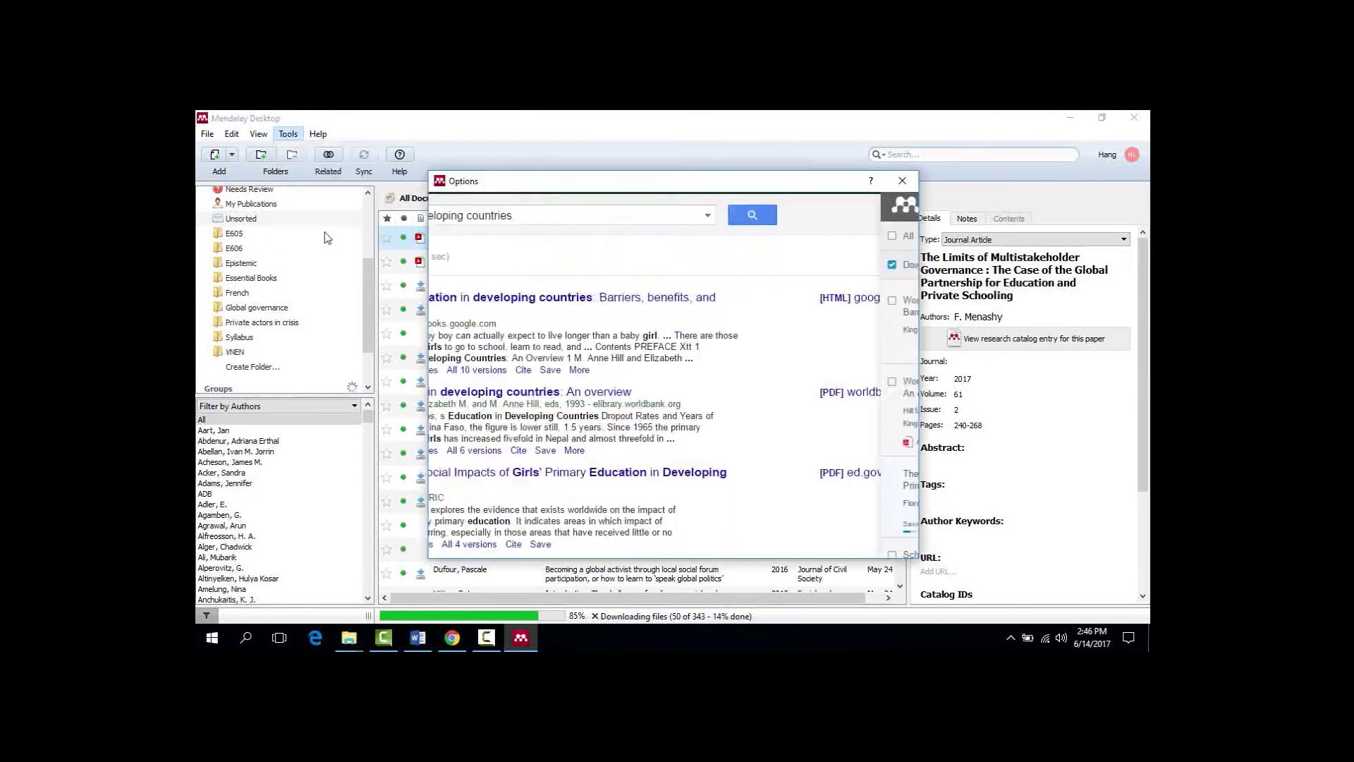
{"action": "left_click", "coordinate": [590, 208]}
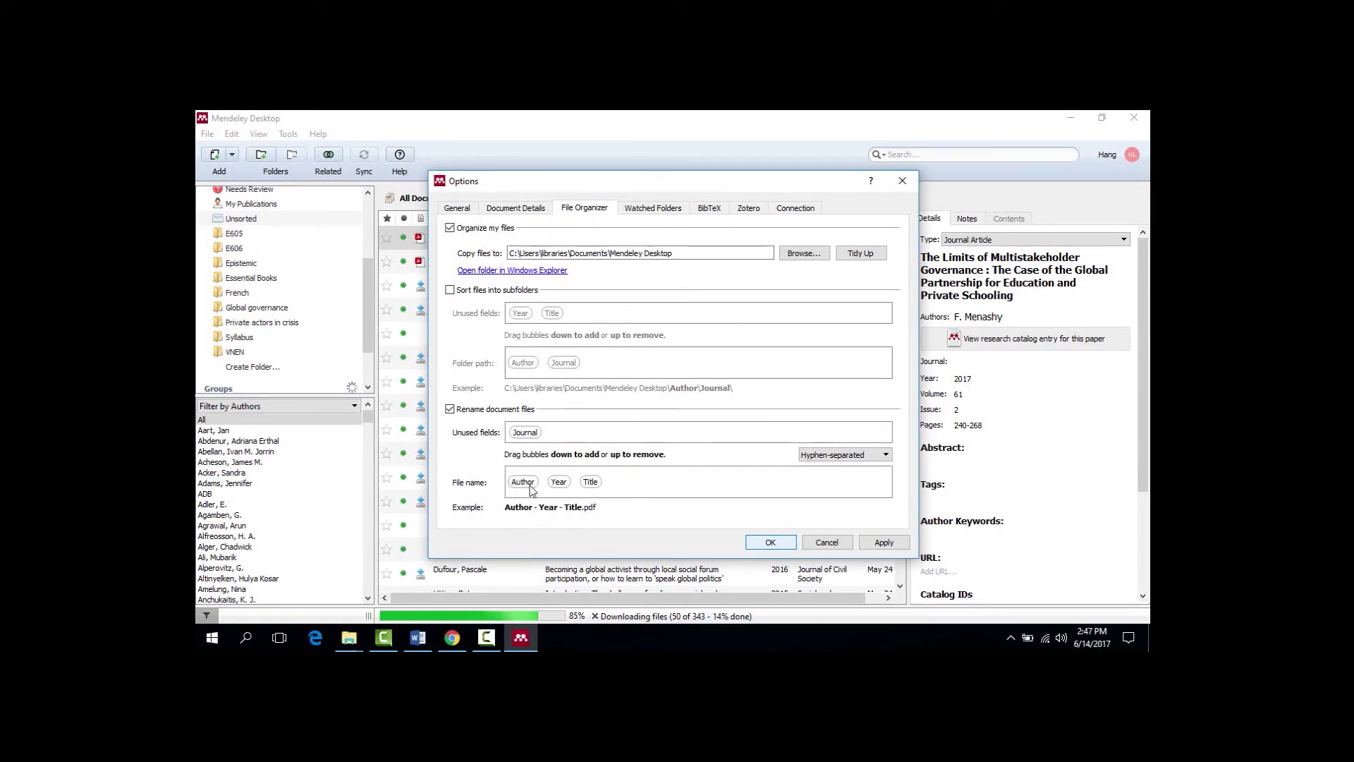
{"action": "left_click", "coordinate": [770, 542]}
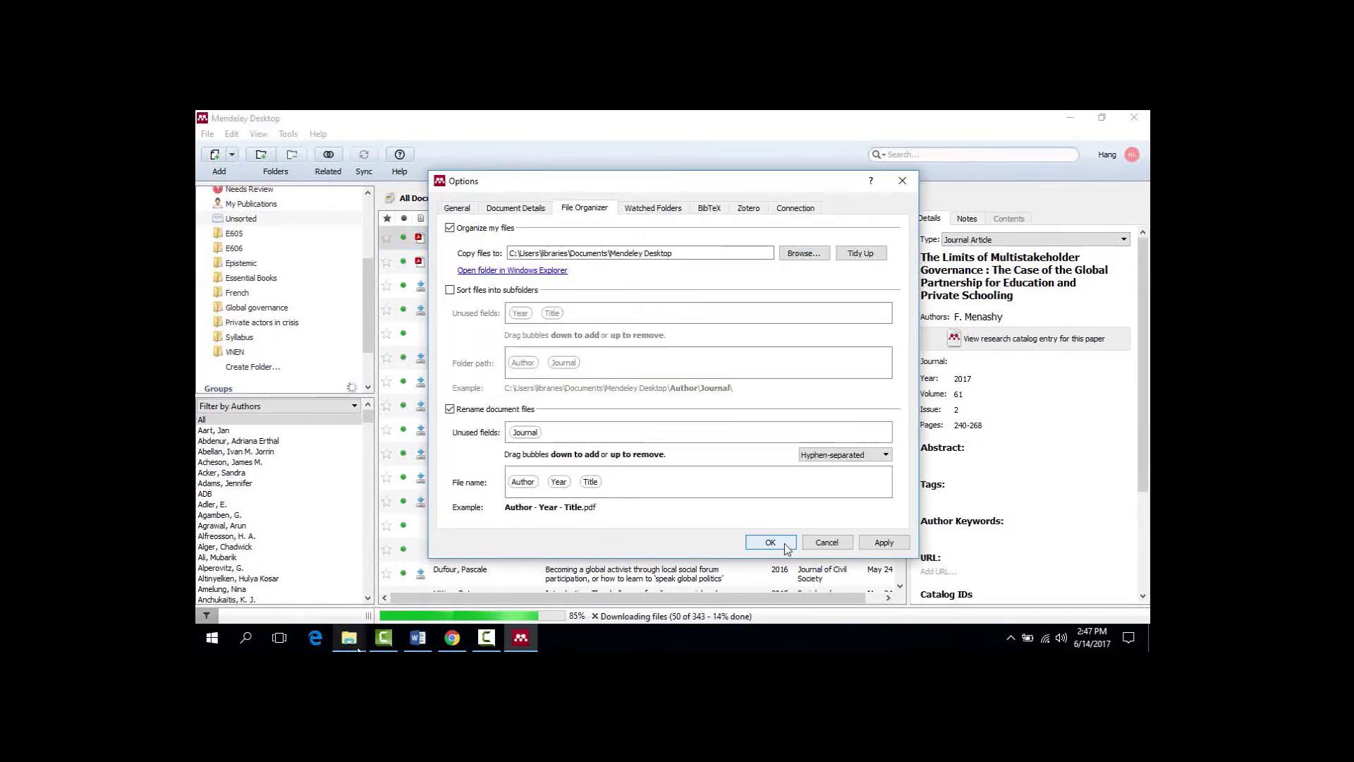
- Open the Mendeley Desktop folder under Documents in File Explorer
{"action": "mouse_move", "coordinate": [349, 638]}
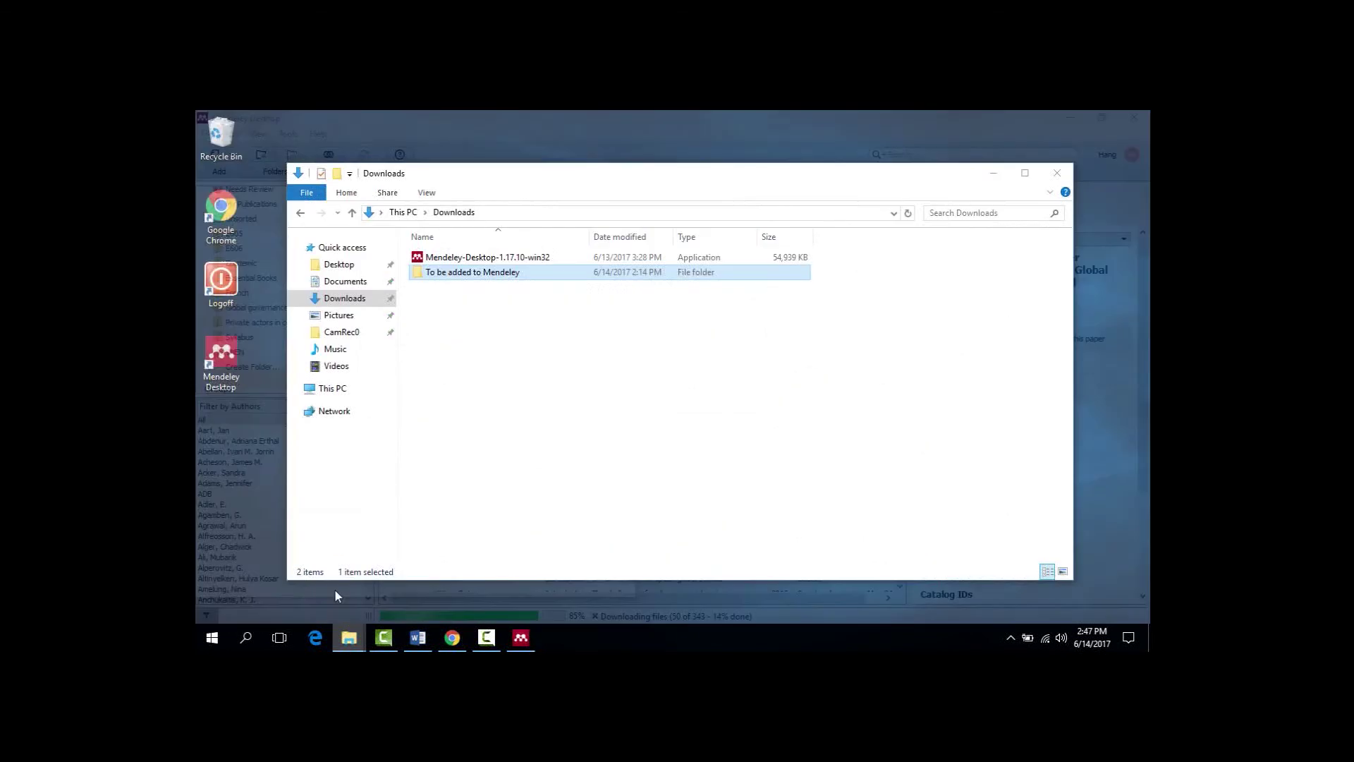
{"action": "left_click", "coordinate": [334, 588]}
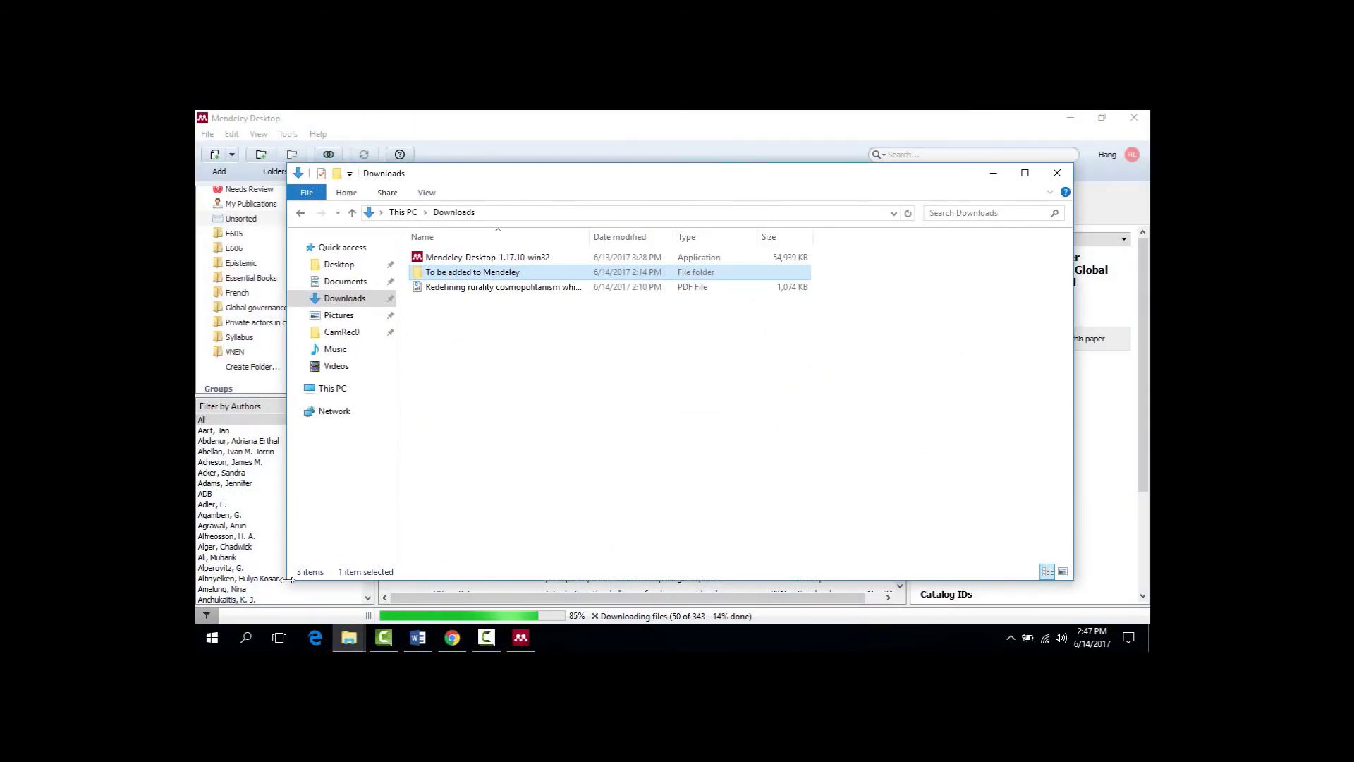
{"action": "left_click", "coordinate": [349, 284]}
{"action": "double_click", "coordinate": [468, 287]}
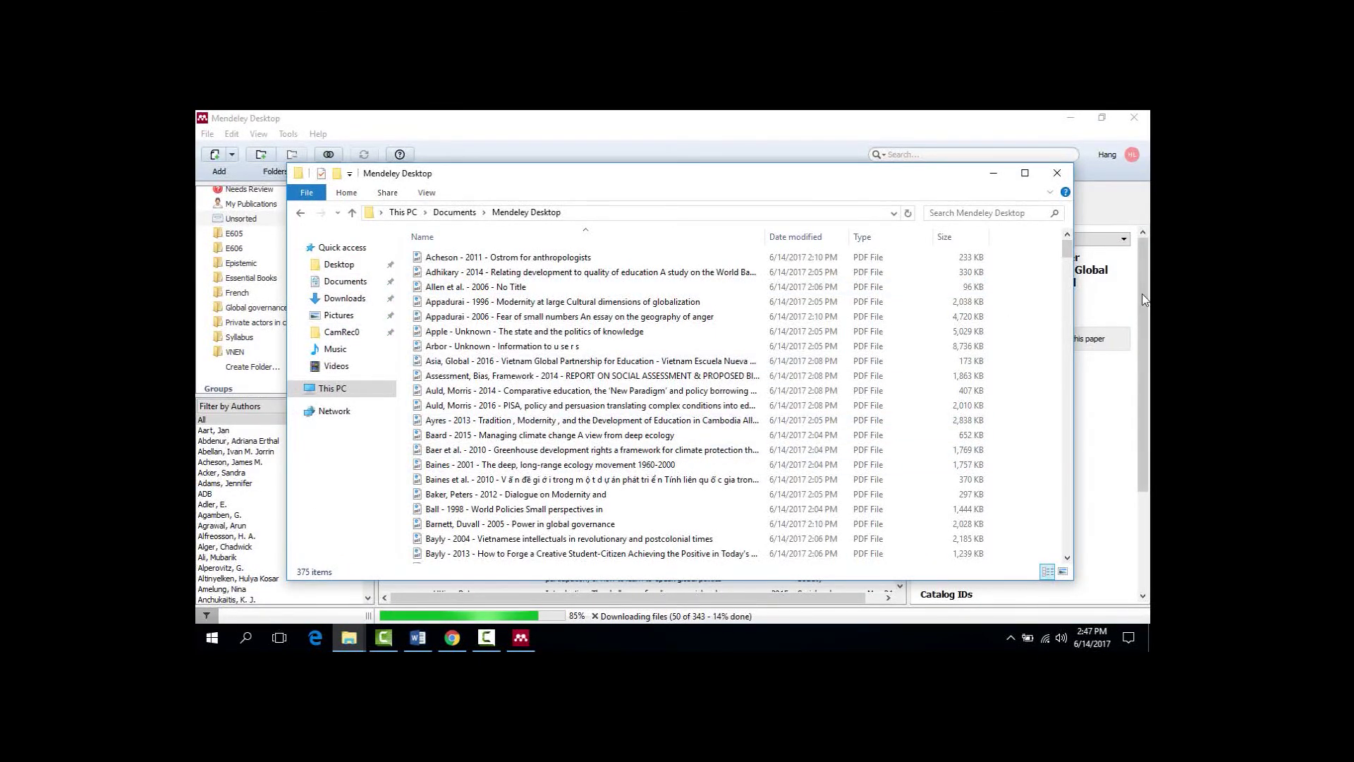
- Maximise the folder and scroll through its 375 Author-Year-Title PDFs, then return to Mendeley
{"action": "left_click", "coordinate": [1025, 173]}
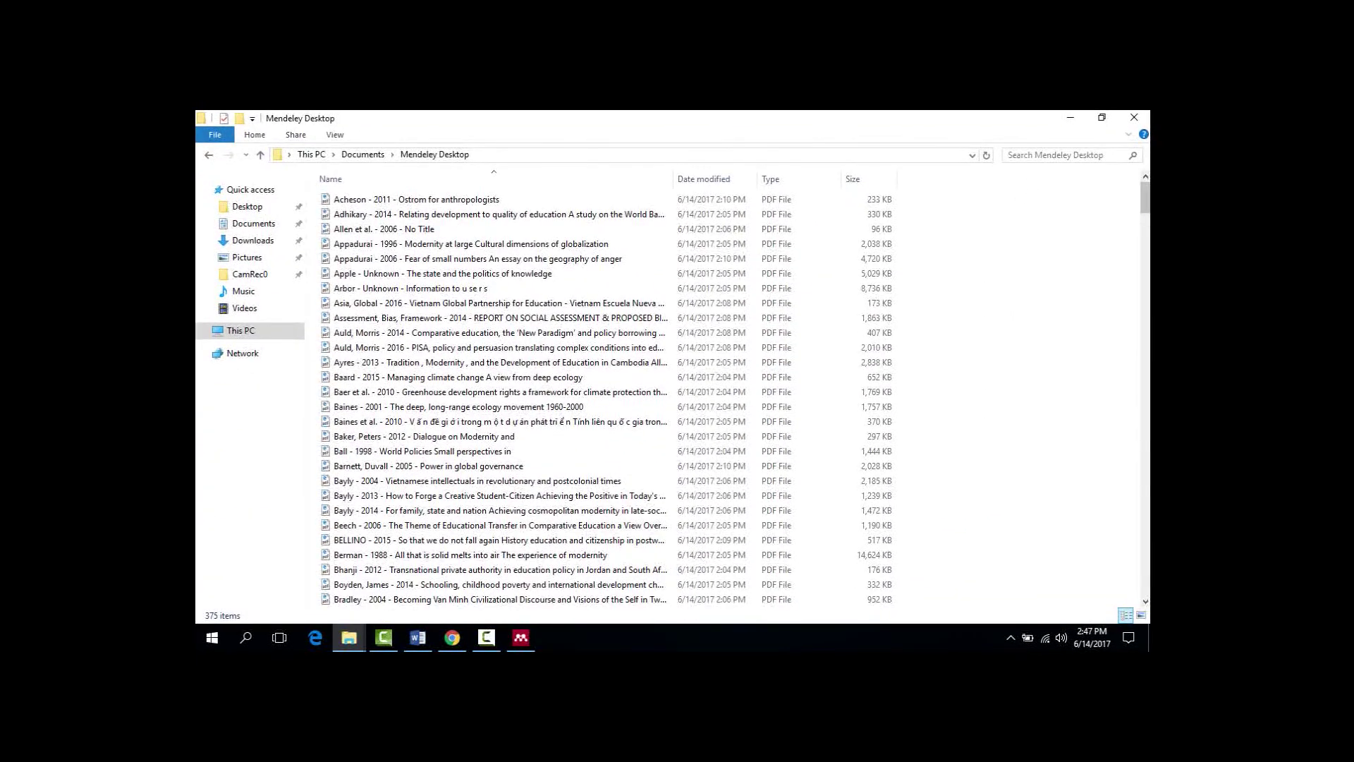
{"action": "scroll", "coordinate": [607, 395], "scroll_direction": "down", "scroll_amount": 20}
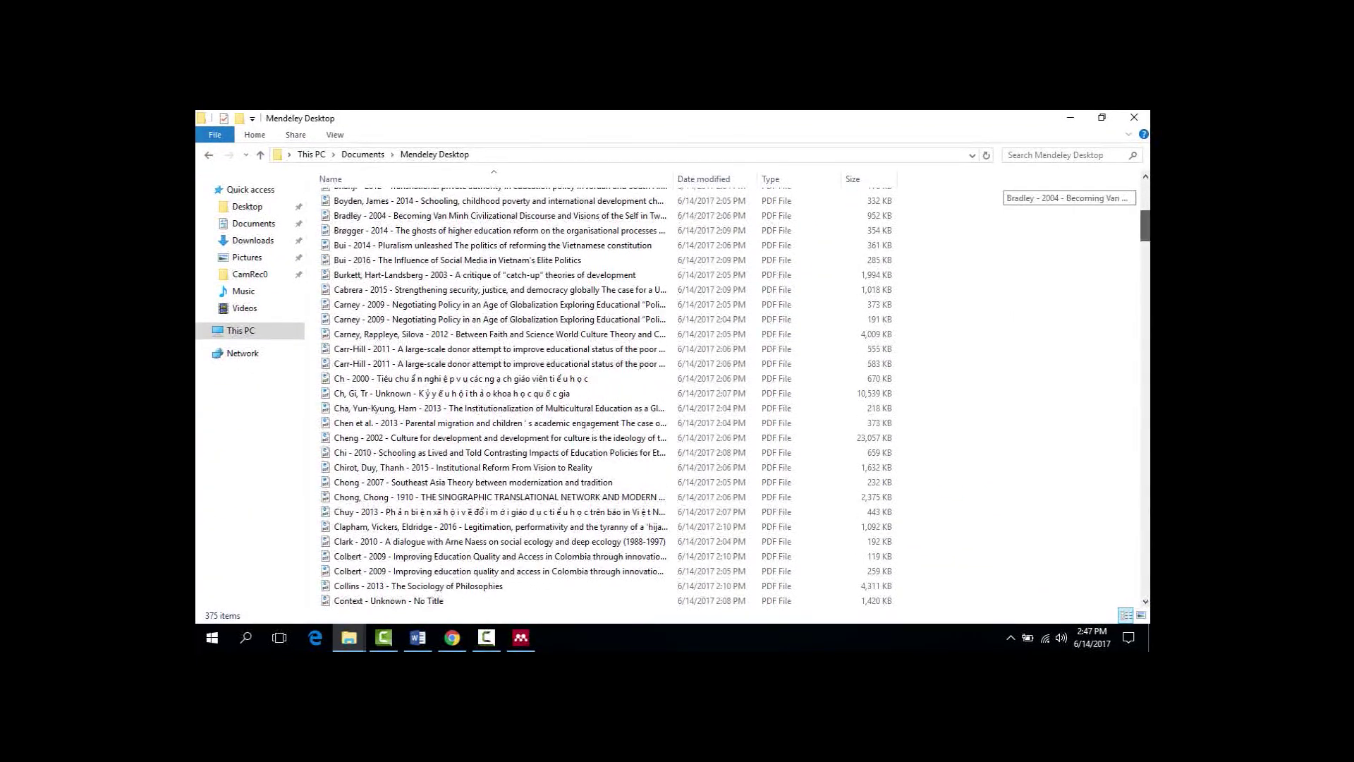
{"action": "scroll", "coordinate": [493, 395], "scroll_direction": "down", "scroll_amount": 7}
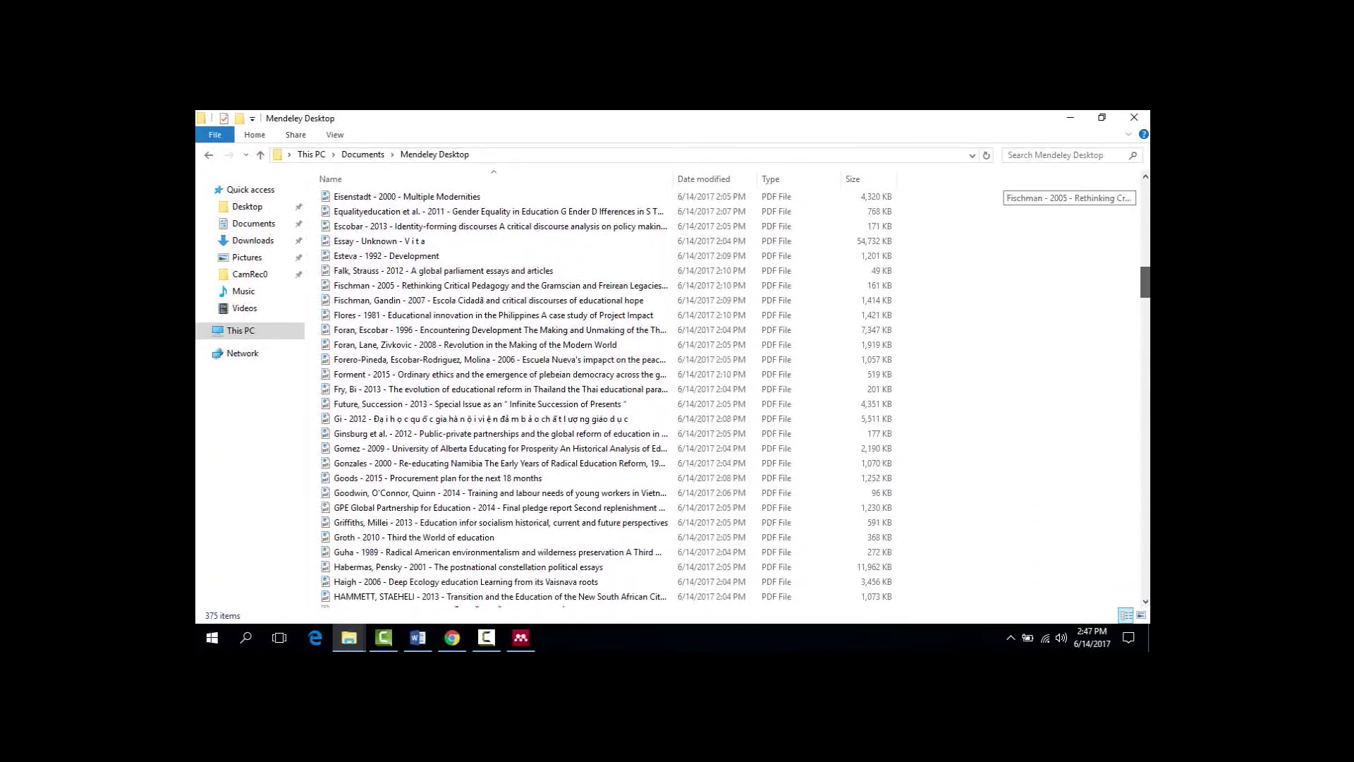
{"action": "scroll", "coordinate": [494, 395], "scroll_direction": "down", "scroll_amount": 16}
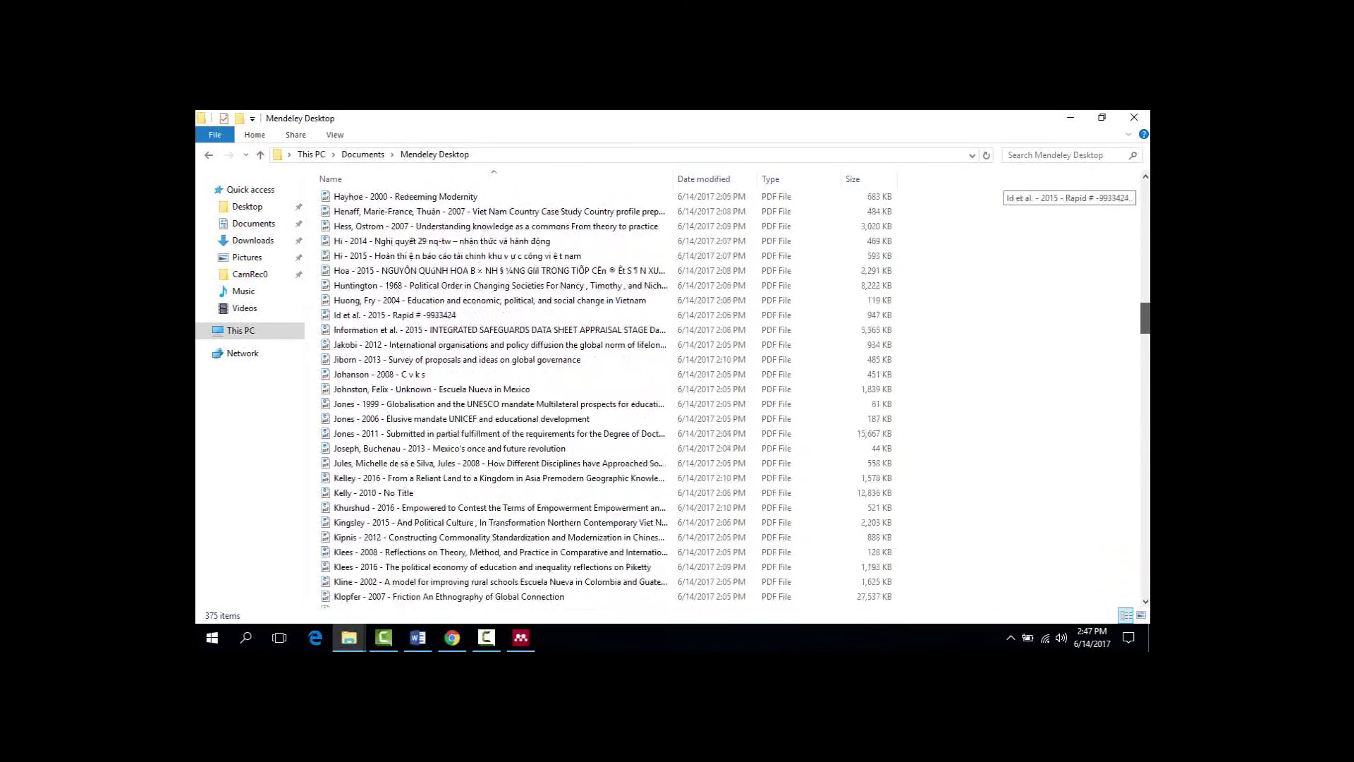
{"action": "scroll", "coordinate": [494, 360], "scroll_direction": "down", "scroll_amount": 4}
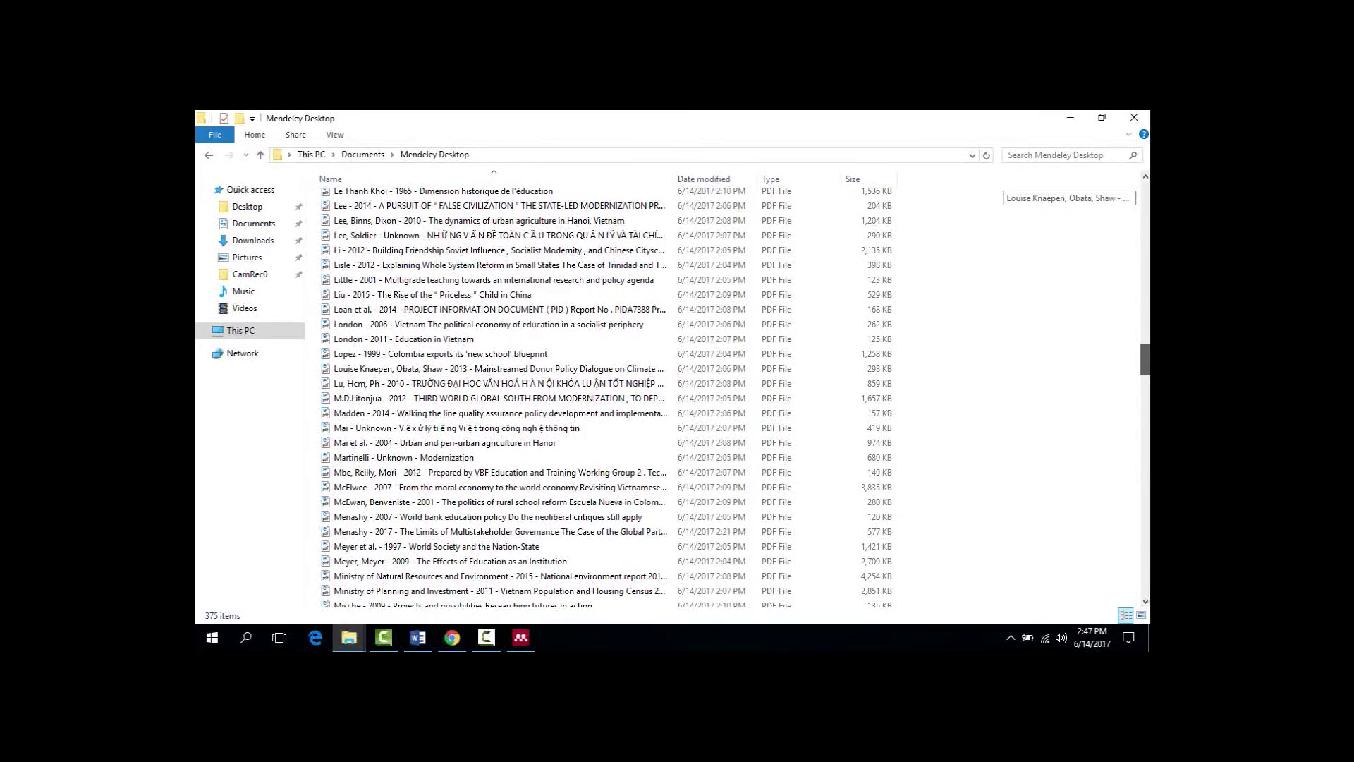
{"action": "scroll", "coordinate": [494, 395], "scroll_direction": "down", "scroll_amount": 7}
{"action": "scroll", "coordinate": [494, 395], "scroll_direction": "up", "scroll_amount": 15}
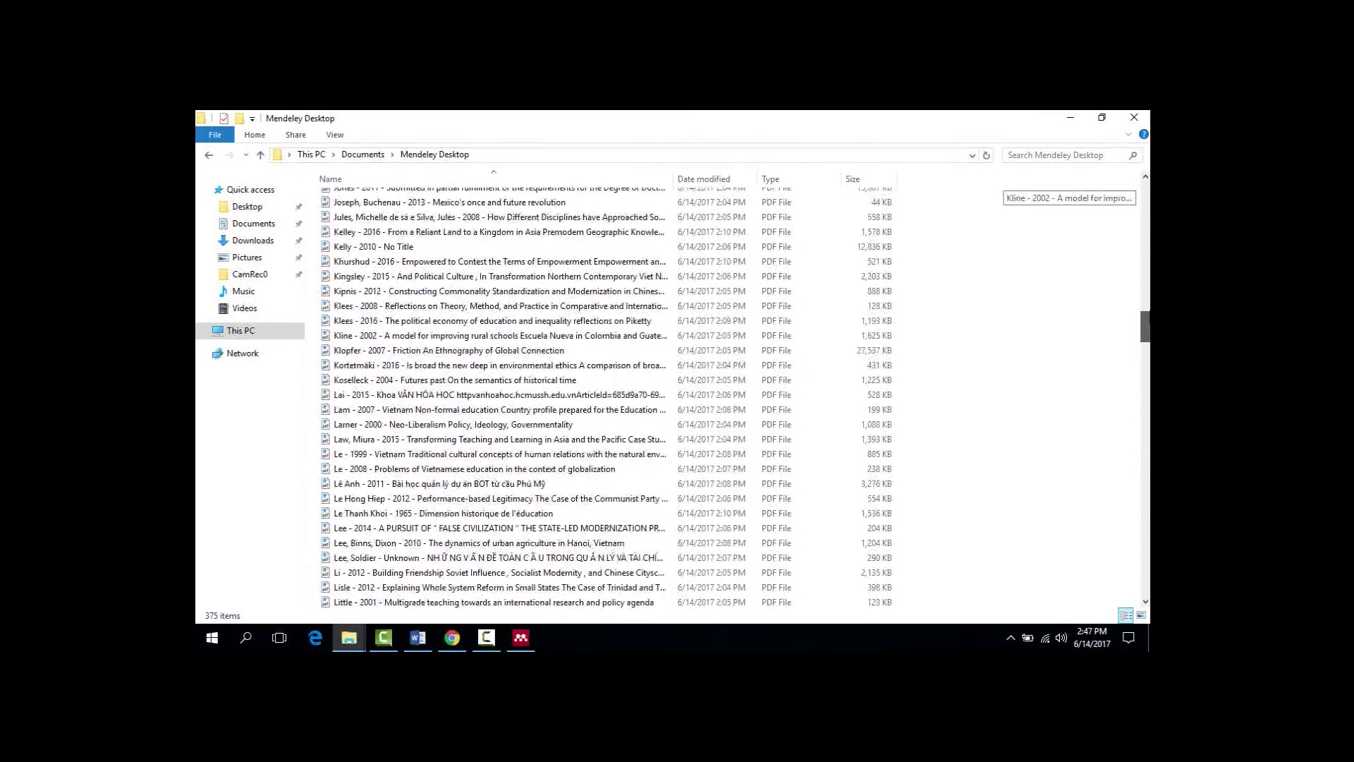
{"action": "left_click_drag", "start_coordinate": [1145, 326], "coordinate": [1145, 197]}
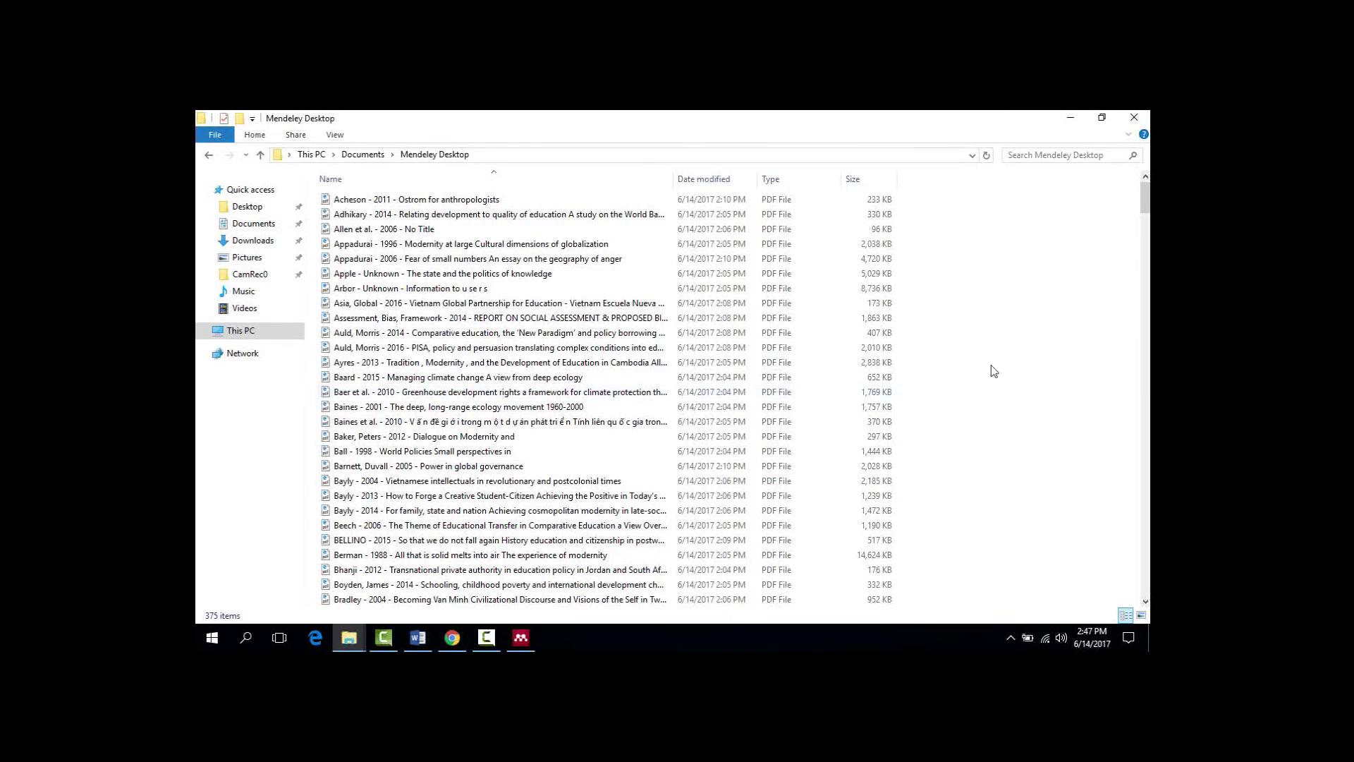
{"action": "left_click_drag", "start_coordinate": [1145, 197], "coordinate": [1146, 562]}
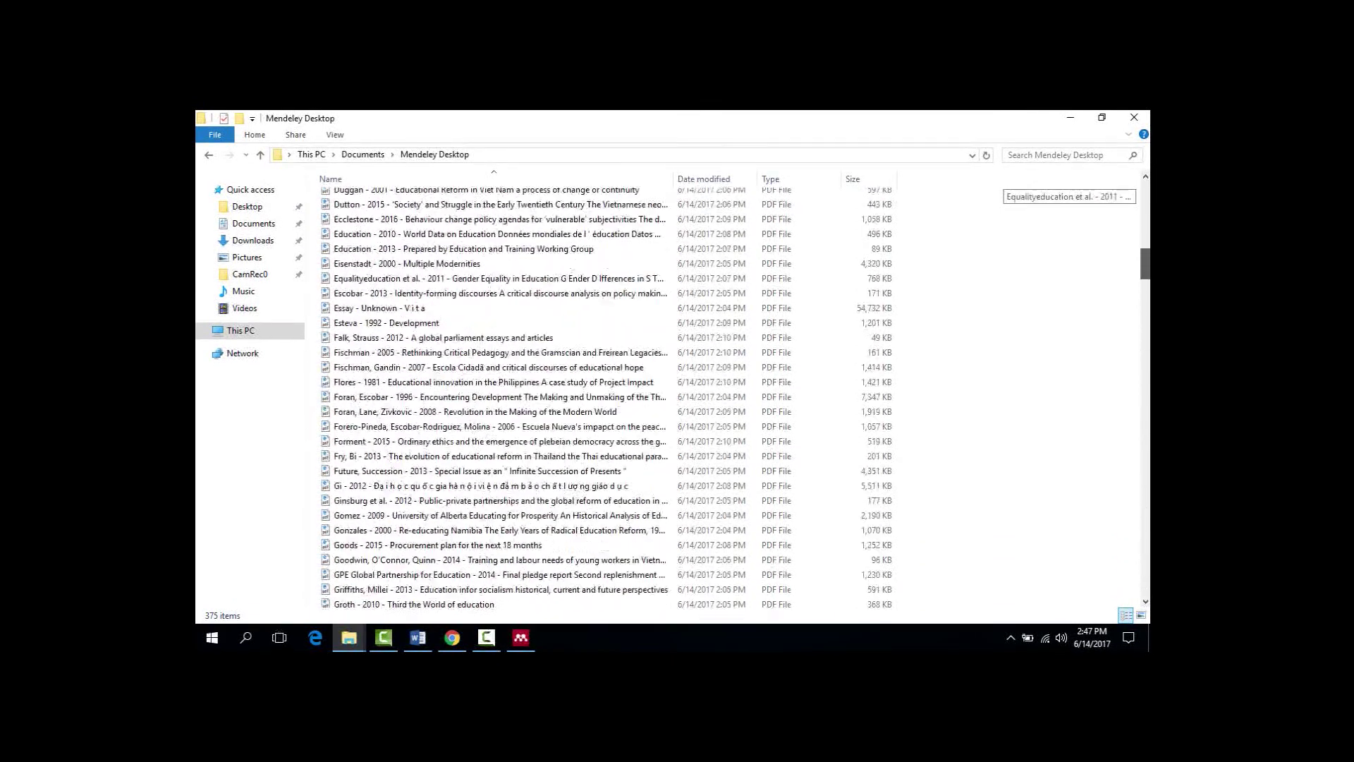
{"action": "key", "text": "alt+Tab"}
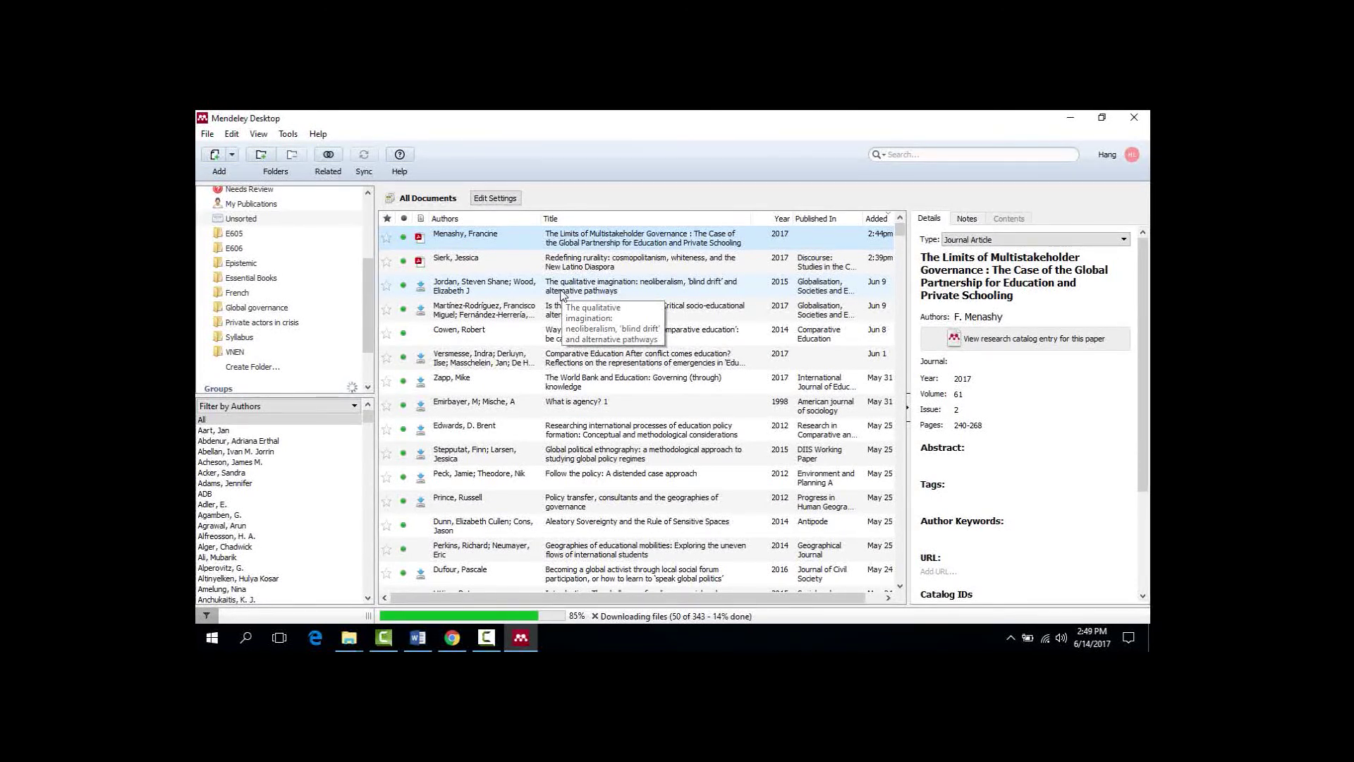
- Open the Limits of Multistakeholder Governance PDF, add a sticky note by the title, and highlight the abstract
{"action": "double_click", "coordinate": [568, 240]}
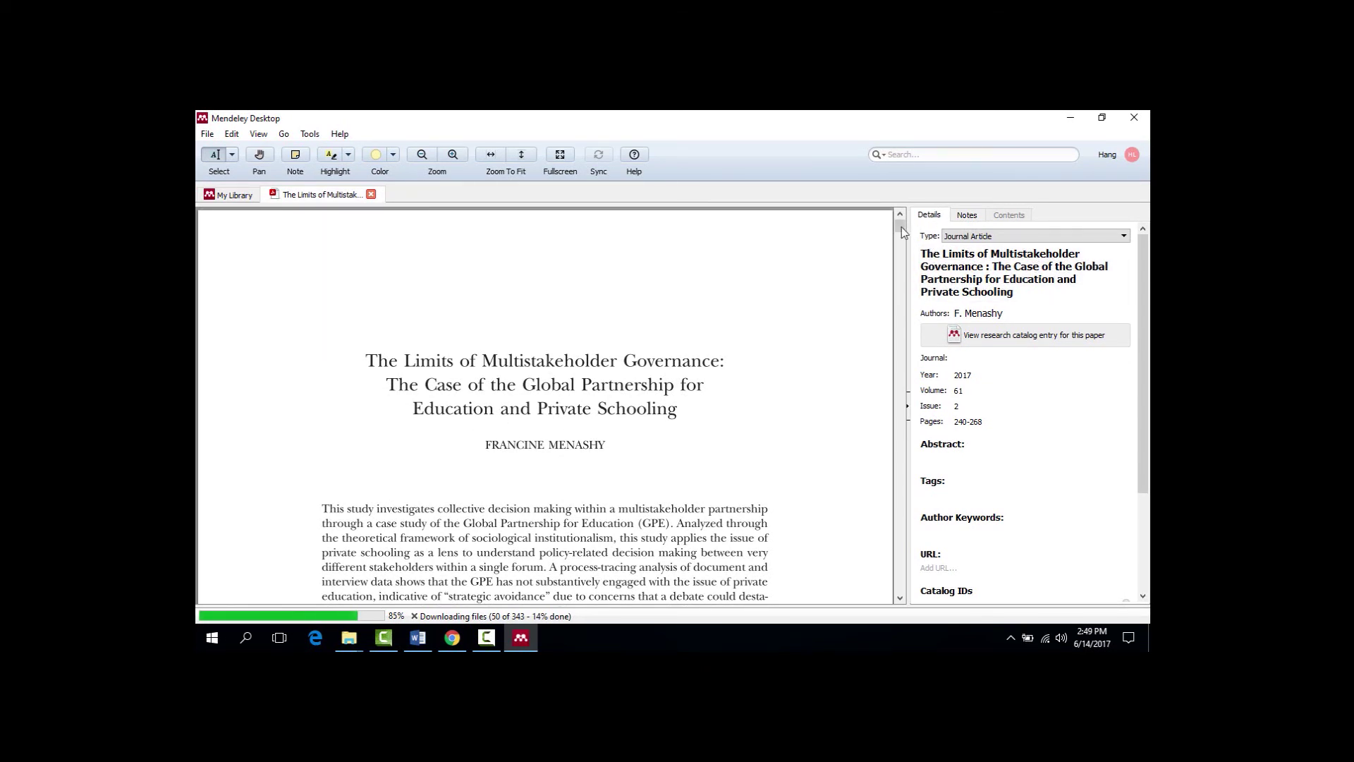
{"action": "mouse_move", "coordinate": [900, 228]}
{"action": "left_mouse_down"}
{"action": "mouse_move", "coordinate": [904, 243]}
{"action": "mouse_move", "coordinate": [901, 225]}
{"action": "left_mouse_up"}
{"action": "left_click", "coordinate": [297, 155]}
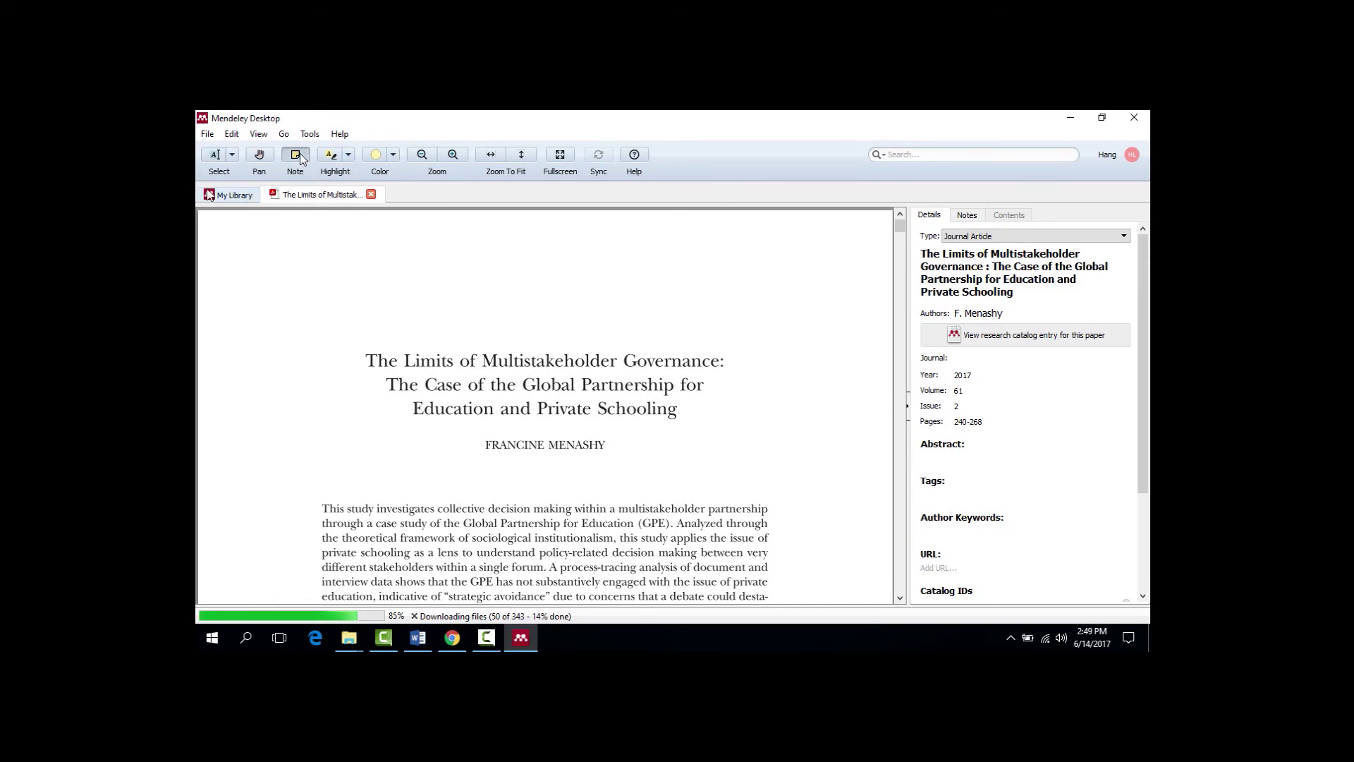
{"action": "left_click", "coordinate": [275, 400]}
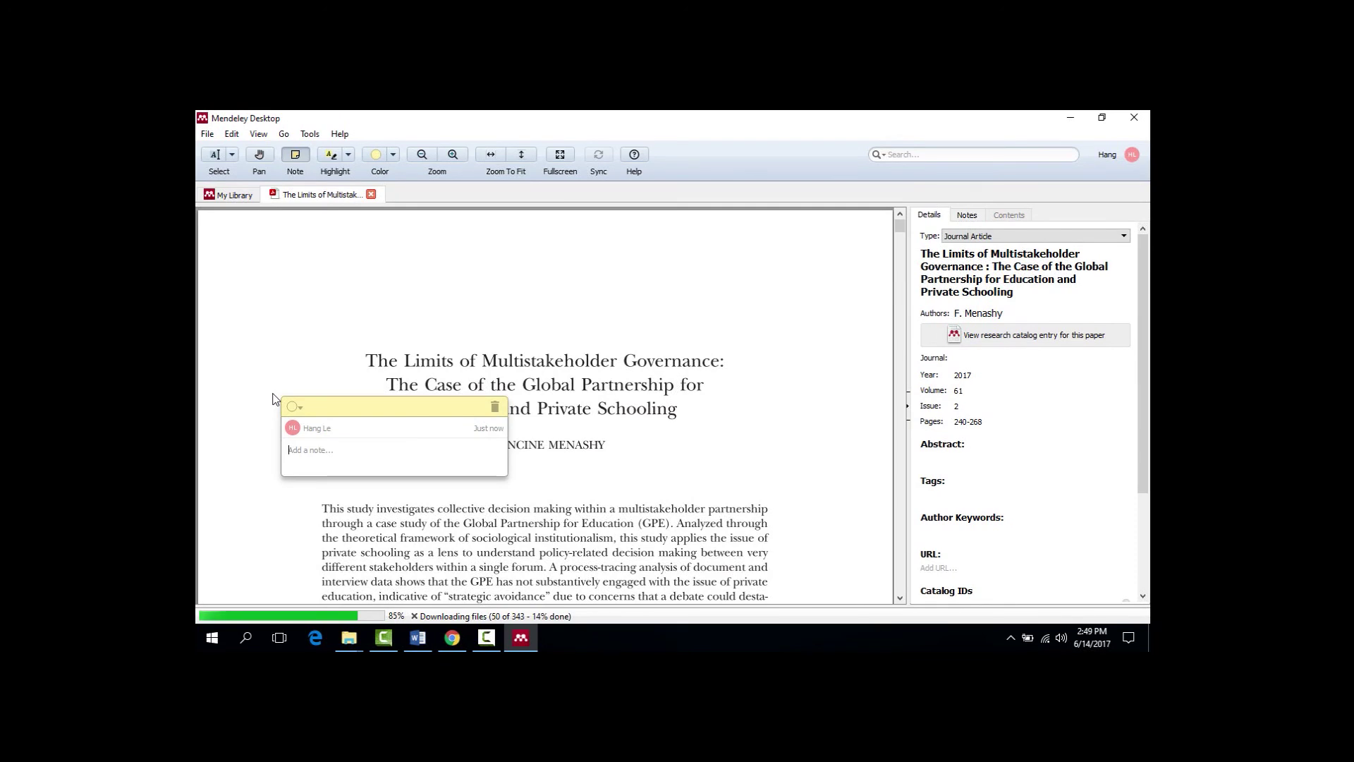
{"action": "left_click", "coordinate": [333, 155]}
{"action": "left_click_drag", "start_coordinate": [491, 554], "coordinate": [776, 596]}
{"action": "scroll", "coordinate": [551, 423], "scroll_direction": "down", "scroll_amount": 3}
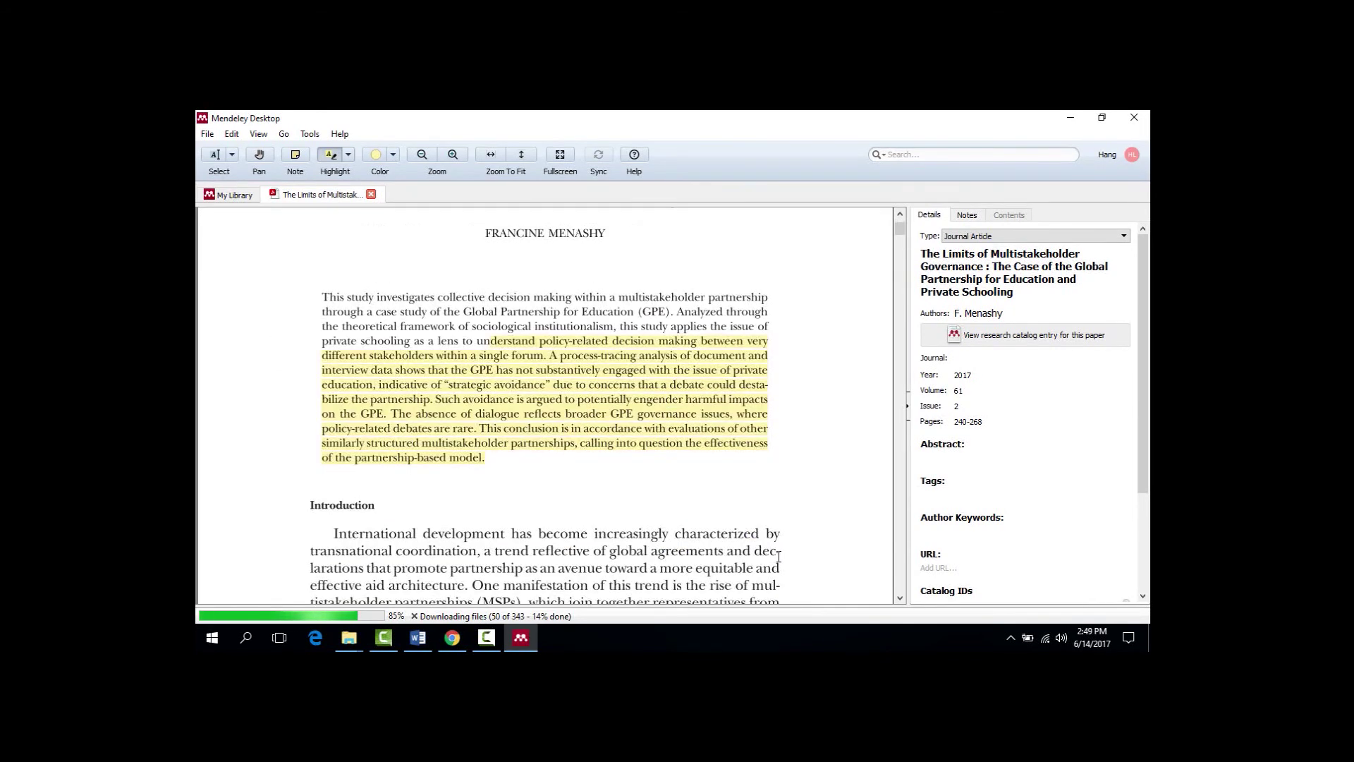
{"action": "left_click", "coordinate": [393, 154]}
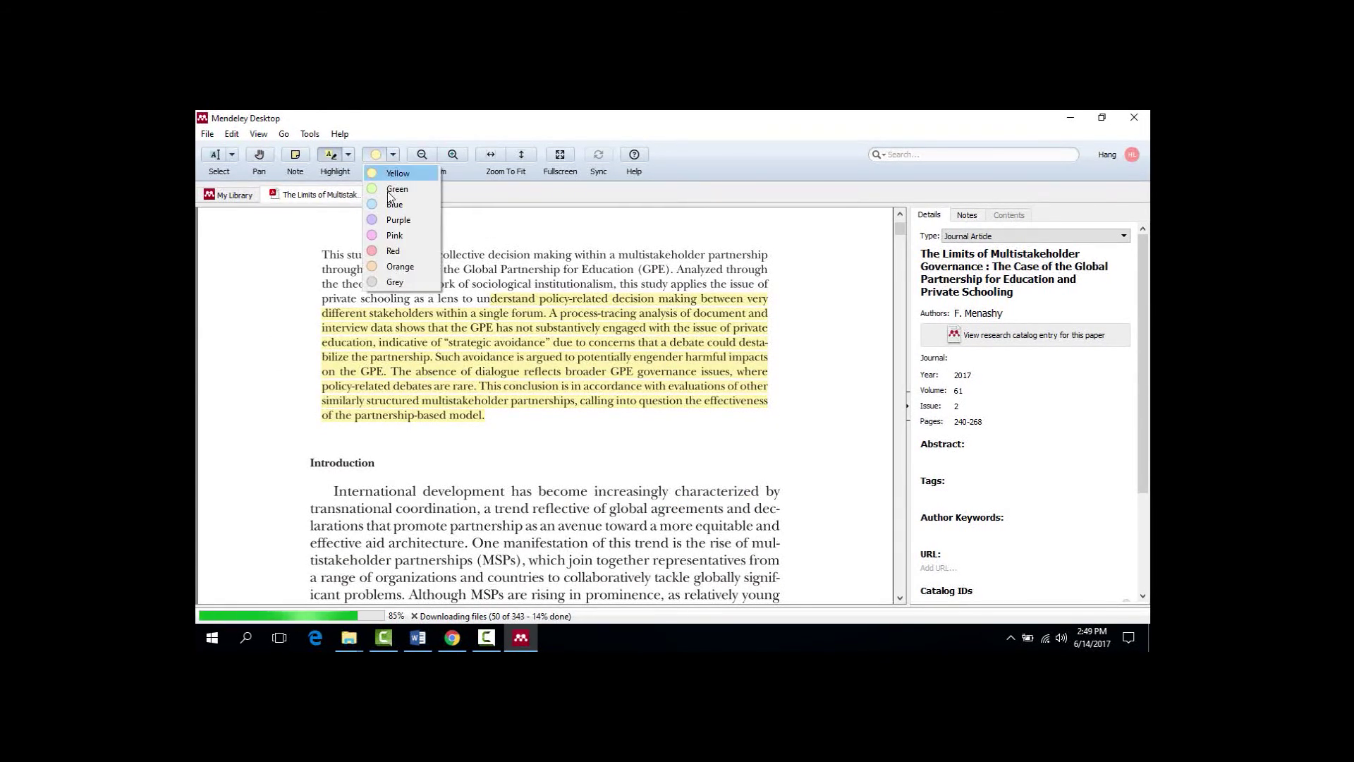
{"action": "left_click", "coordinate": [388, 212]}
{"action": "left_click_drag", "start_coordinate": [341, 508], "coordinate": [779, 510]}
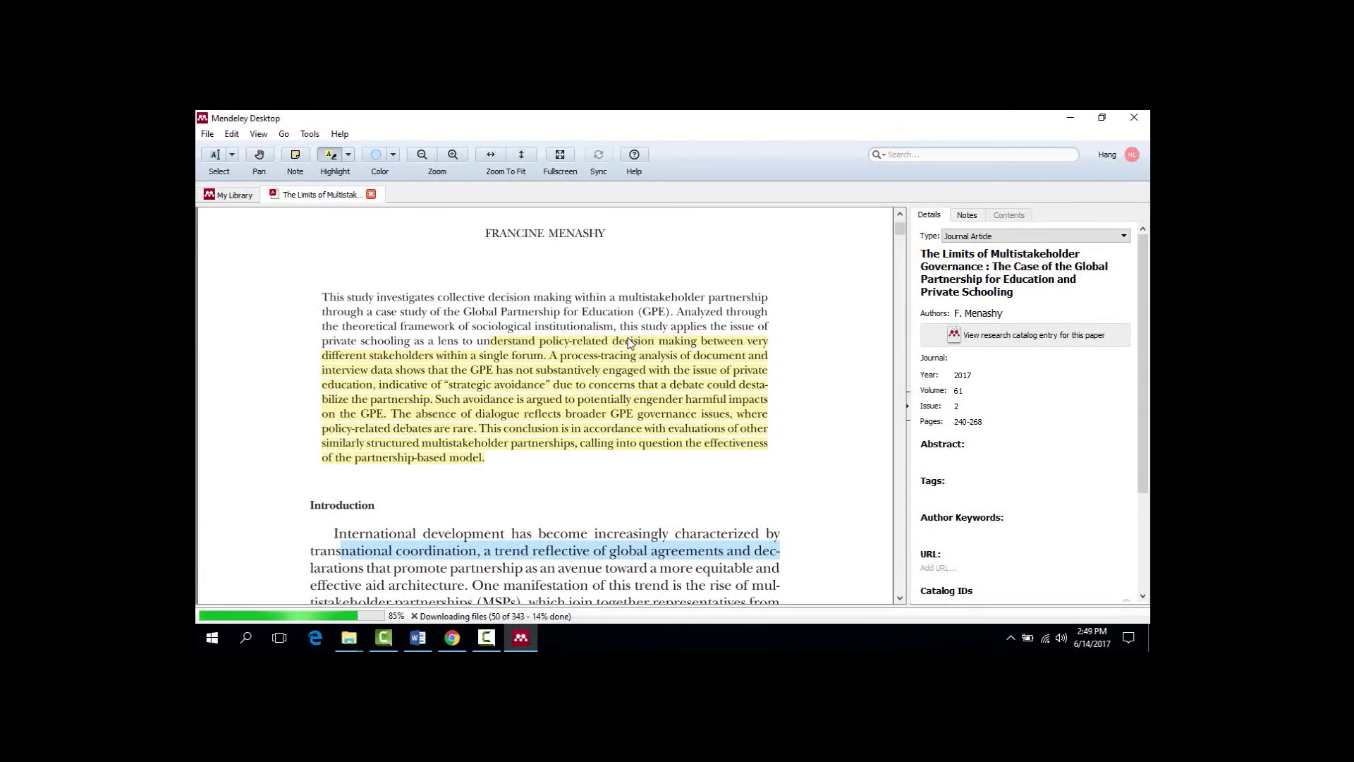
{"action": "left_click", "coordinate": [422, 154]}
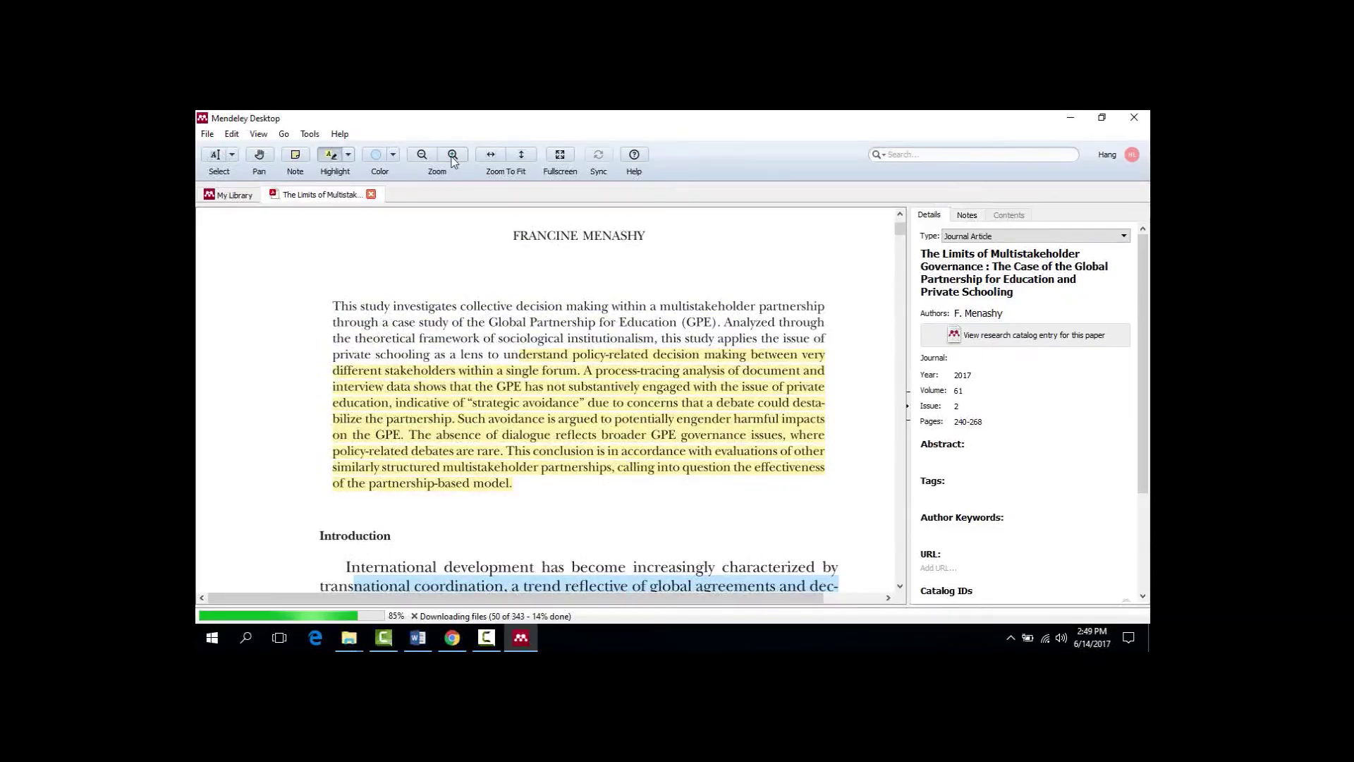
{"action": "left_click", "coordinate": [560, 154]}
{"action": "mouse_move", "coordinate": [525, 112]}
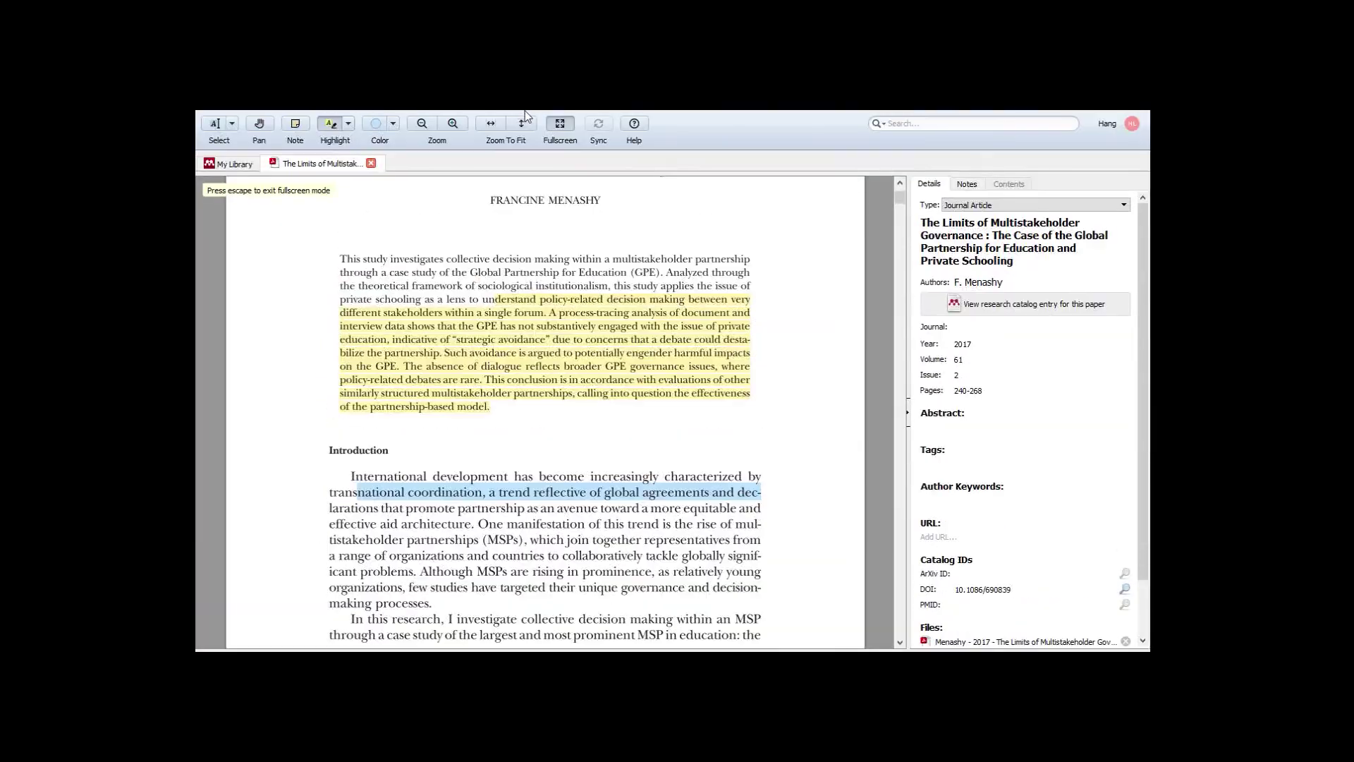
{"action": "left_click", "coordinate": [559, 127]}
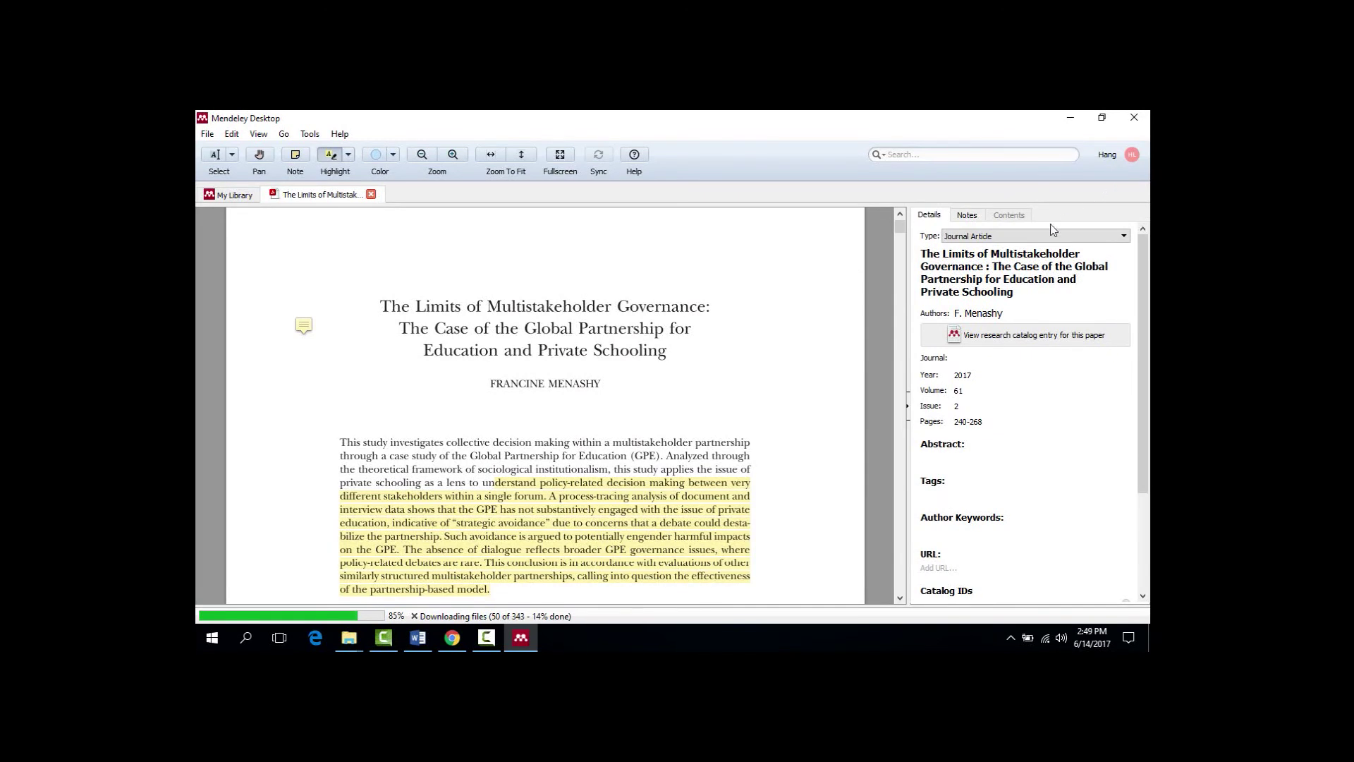
{"action": "left_click", "coordinate": [978, 220]}
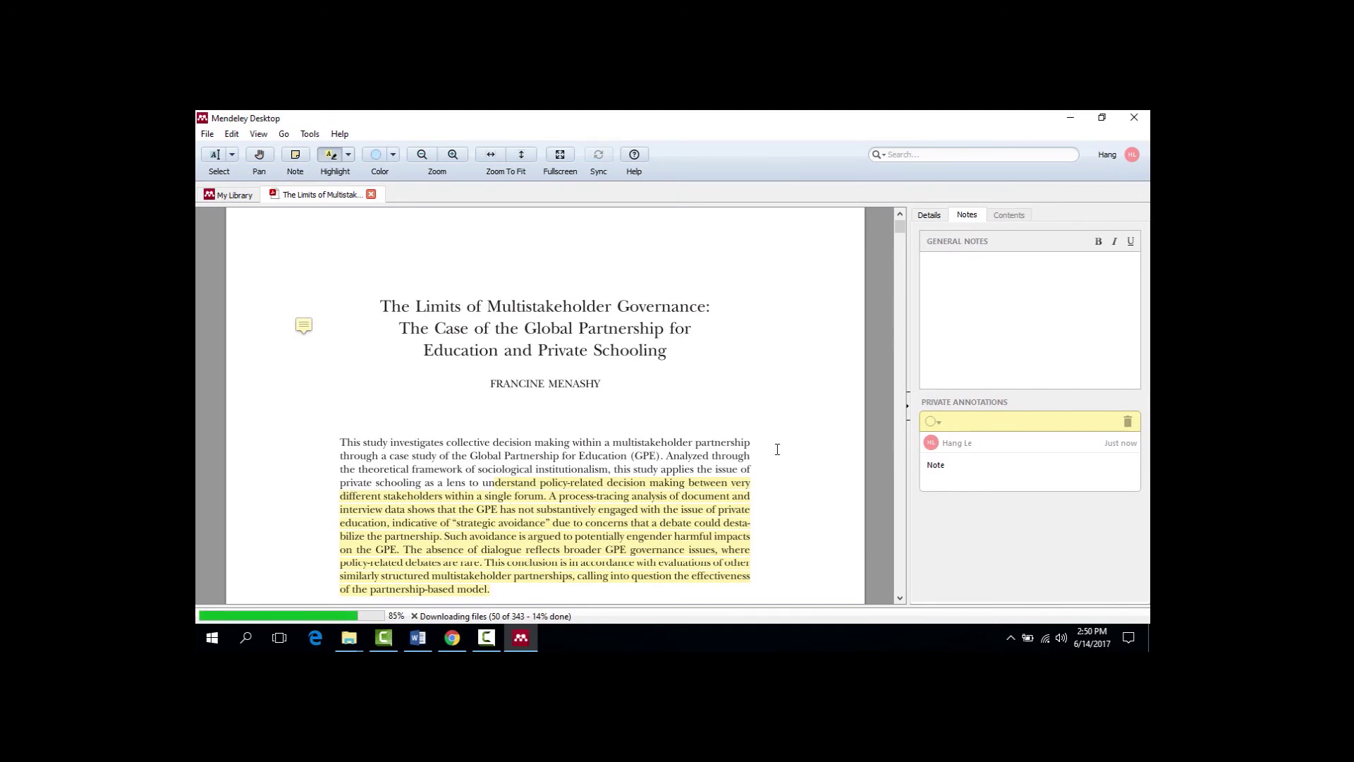
- Scroll up in the Menashy paper to view its notes panel with one private annotation
{"action": "scroll", "coordinate": [804, 406], "scroll_direction": "up", "scroll_amount": 1}
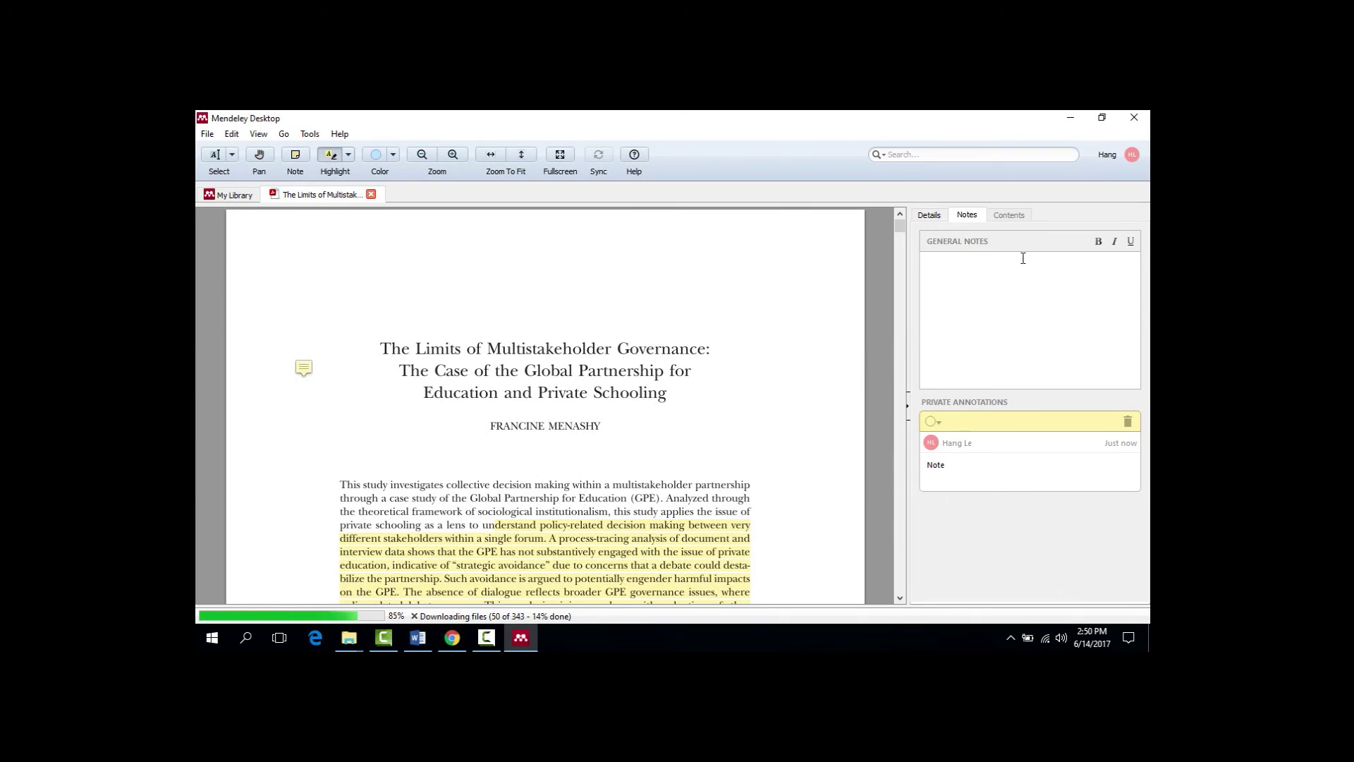
- Close the PDF and show the Notes tab, checking the notes of two library papers
{"action": "left_click", "coordinate": [371, 194]}
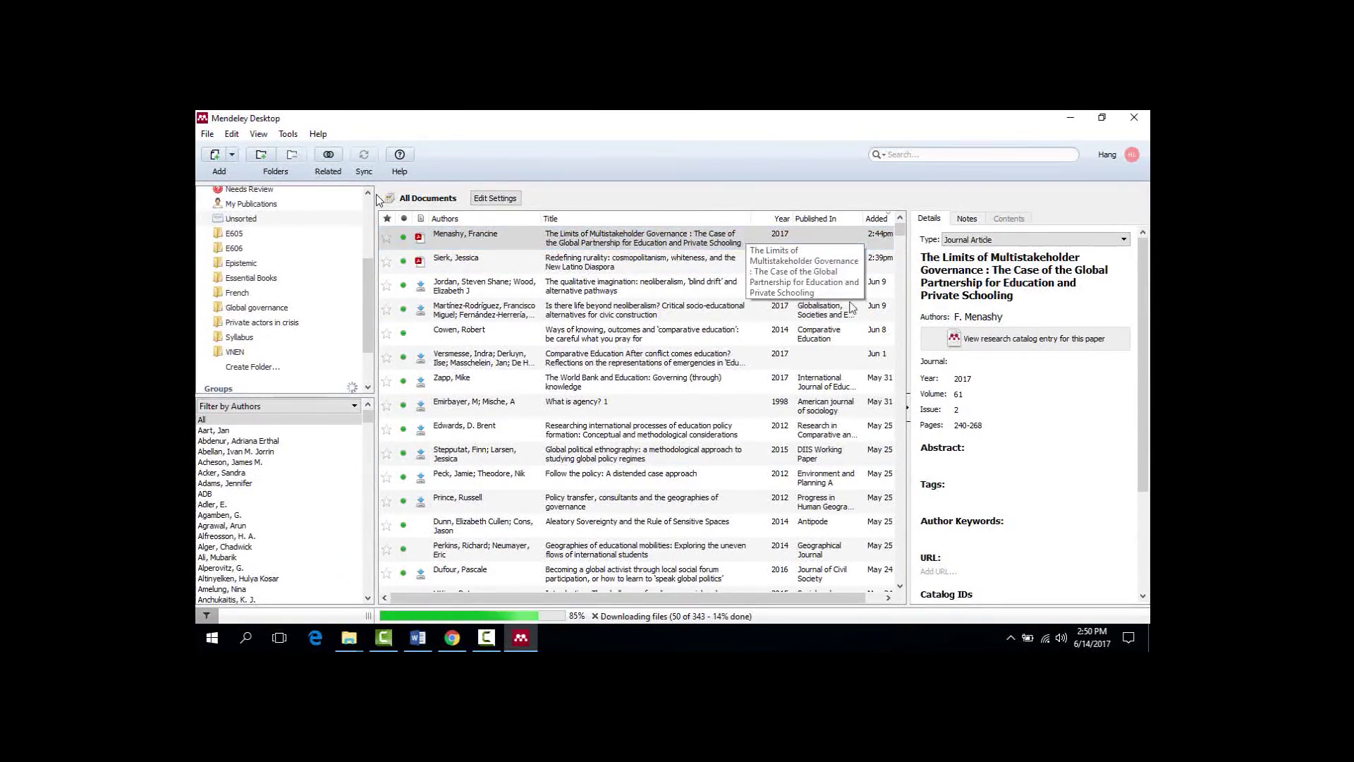
{"action": "left_click", "coordinate": [967, 220]}
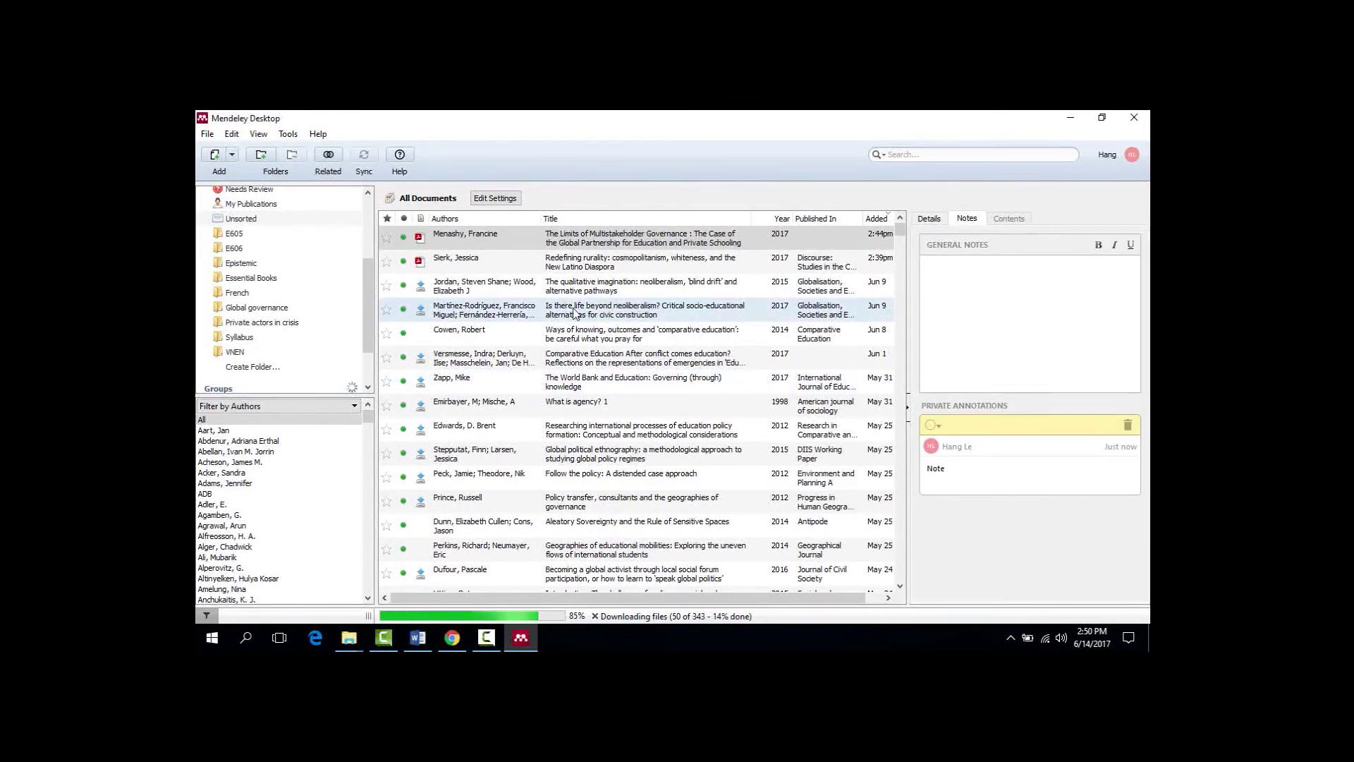
{"action": "left_click", "coordinate": [584, 271]}
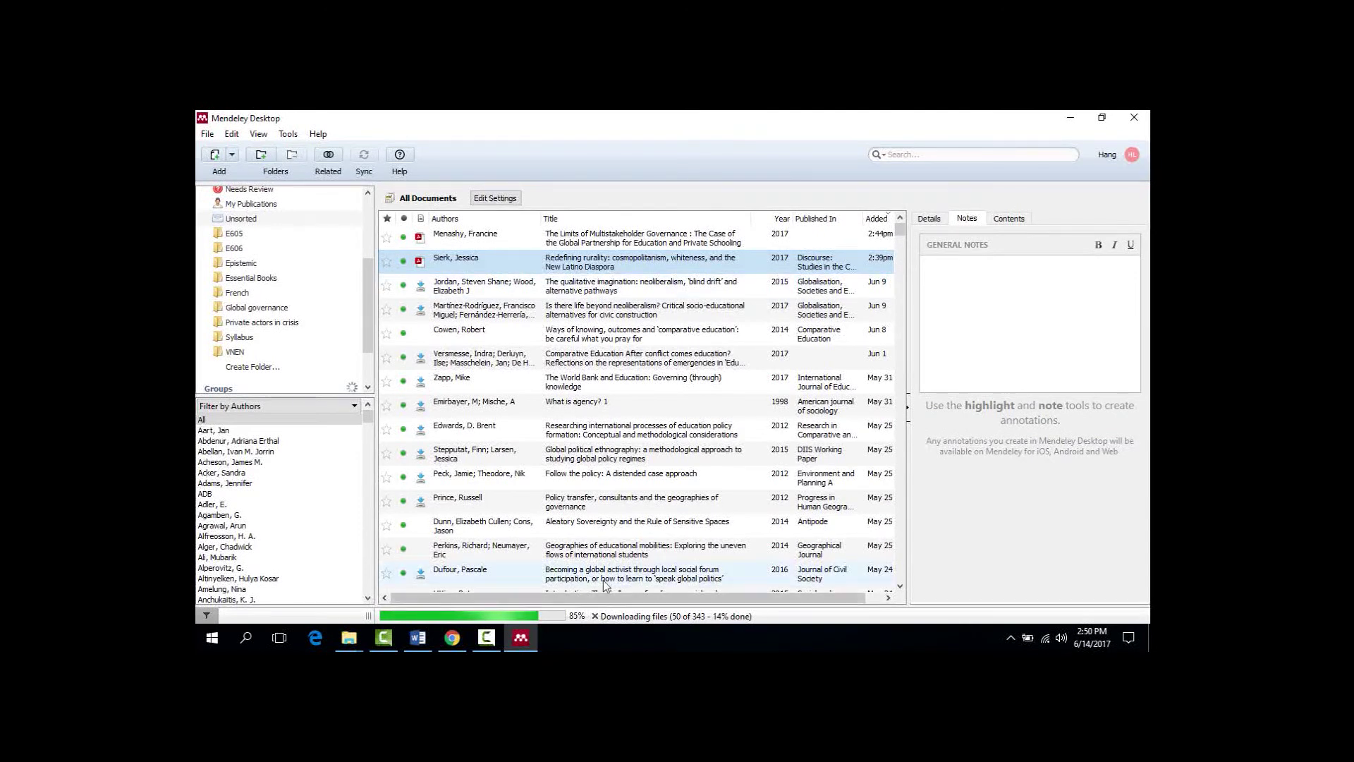
{"action": "left_click", "coordinate": [608, 556]}
- Select 'Follow the policy: A distended case approach' and read its several paragraphs of general notes
{"action": "scroll", "coordinate": [611, 556], "scroll_direction": "down", "scroll_amount": 3}
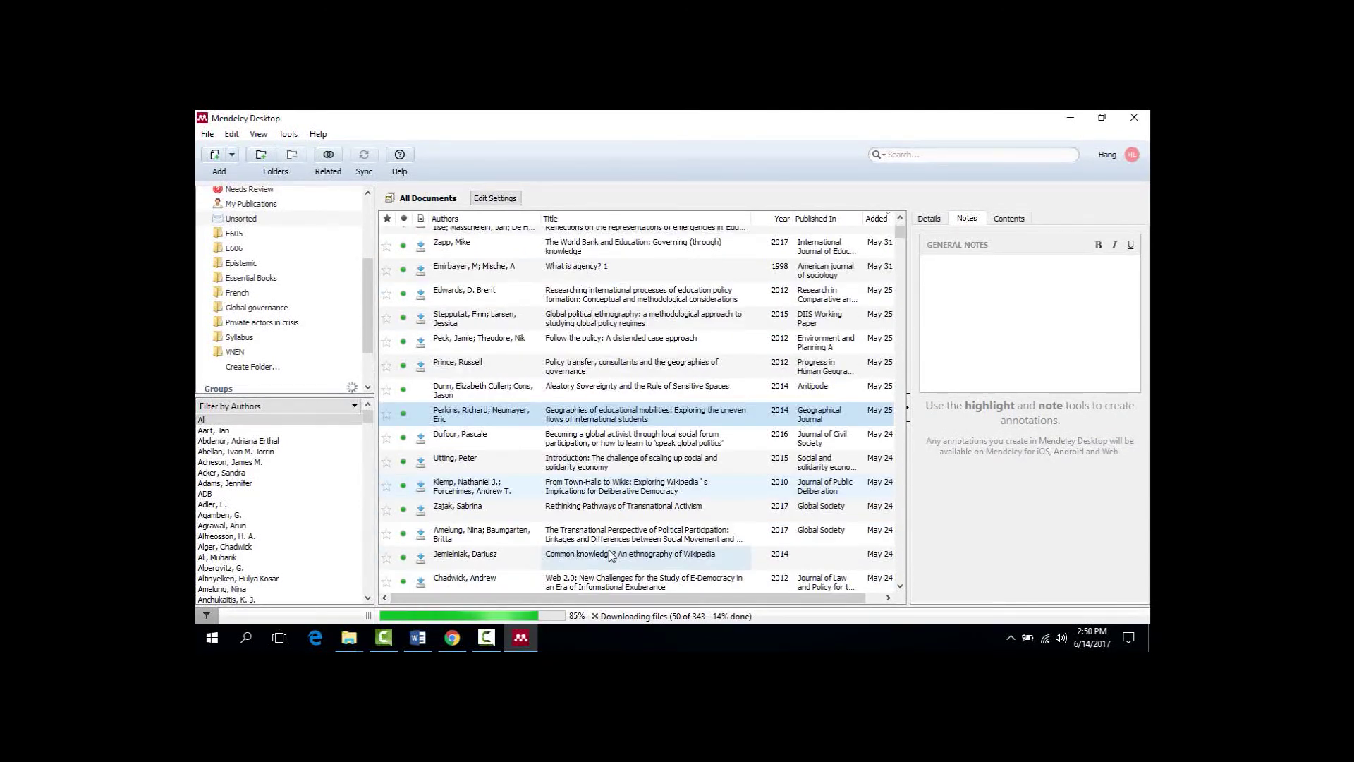
{"action": "scroll", "coordinate": [611, 556], "scroll_direction": "down", "scroll_amount": 2}
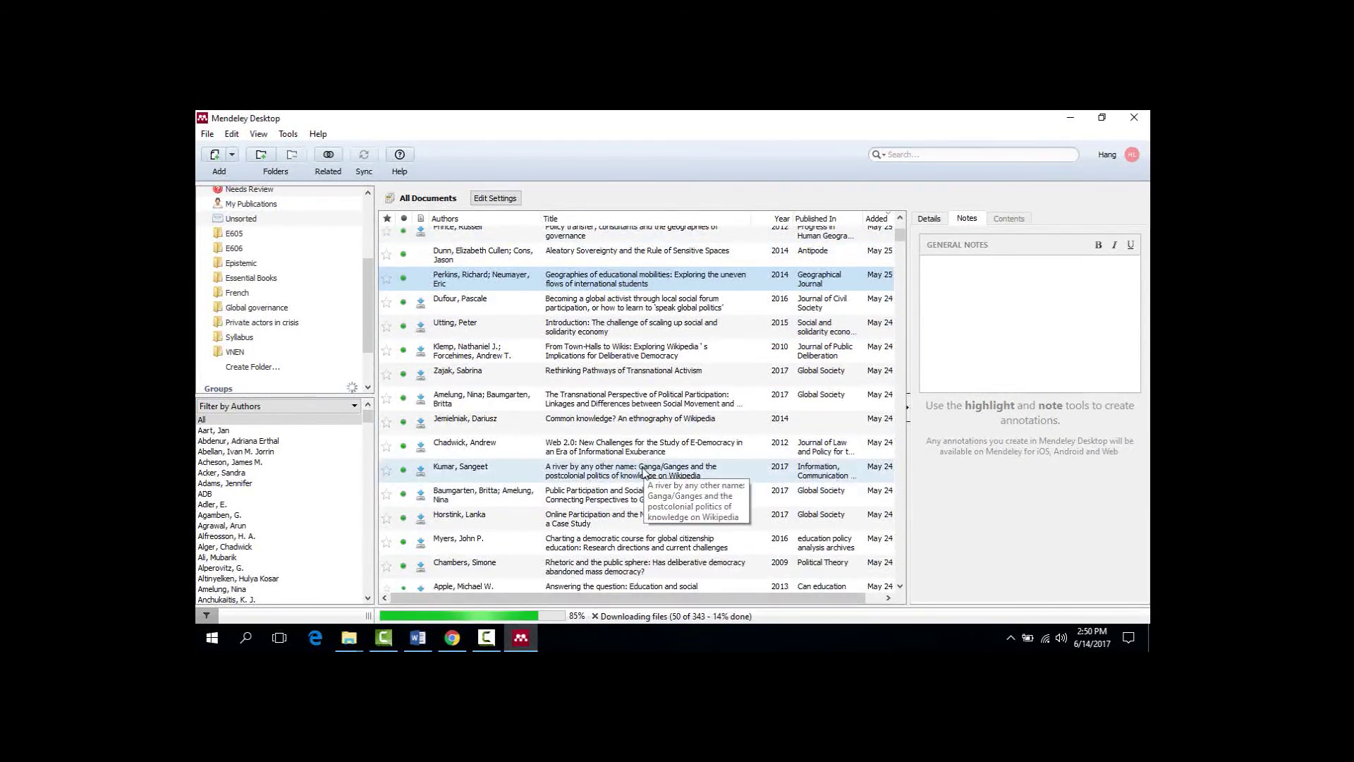
{"action": "scroll", "coordinate": [584, 439], "scroll_direction": "up", "scroll_amount": 2}
{"action": "scroll", "coordinate": [585, 439], "scroll_direction": "up", "scroll_amount": 2}
{"action": "left_click", "coordinate": [621, 476]}
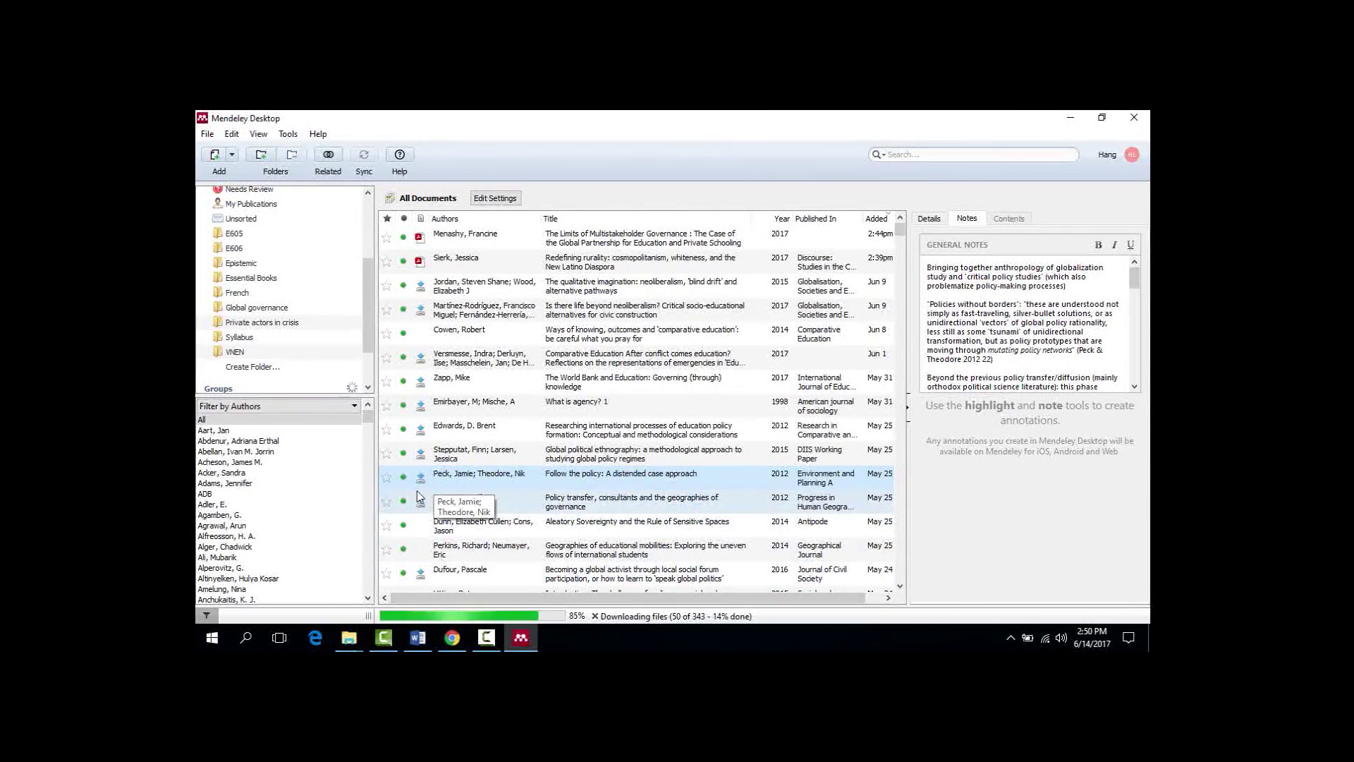
{"action": "left_click_drag", "start_coordinate": [1135, 281], "coordinate": [1145, 376]}
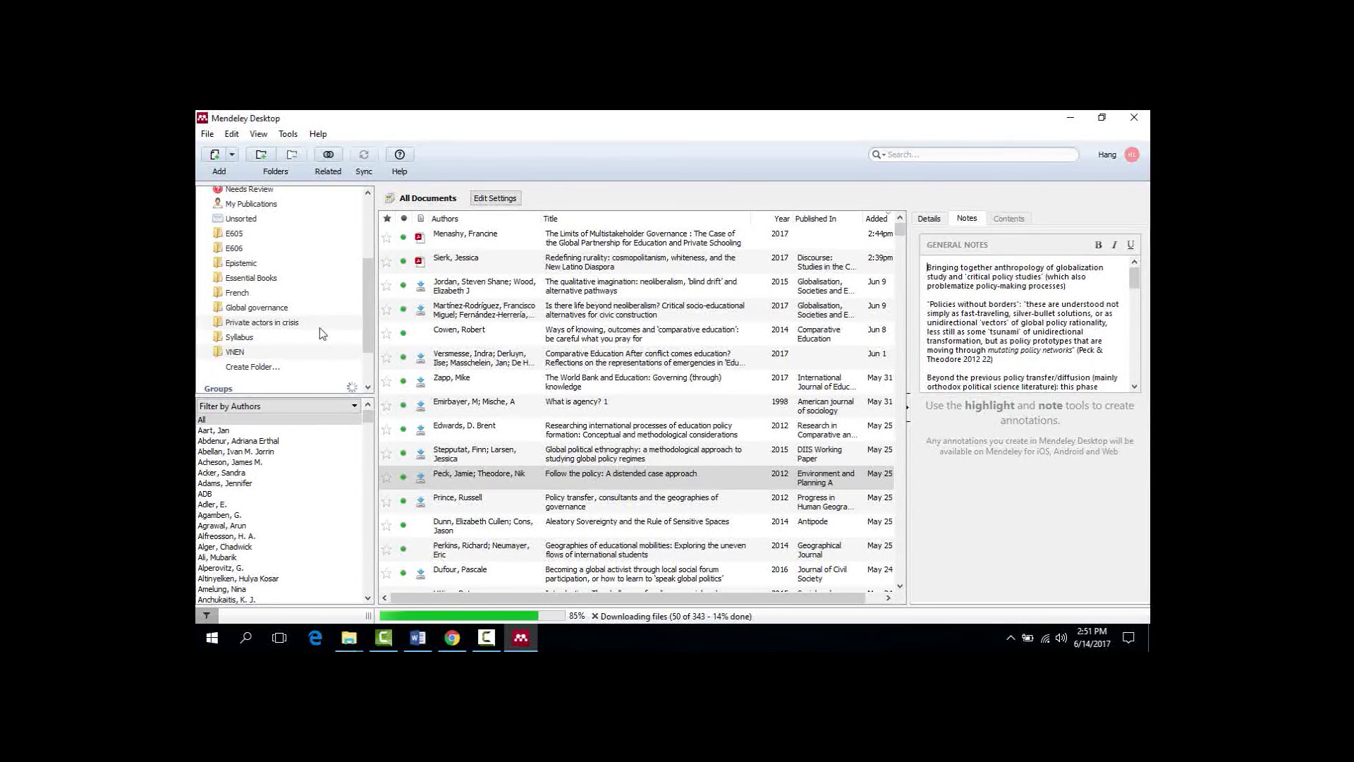
{"action": "left_click_drag", "start_coordinate": [367, 307], "coordinate": [366, 358]}
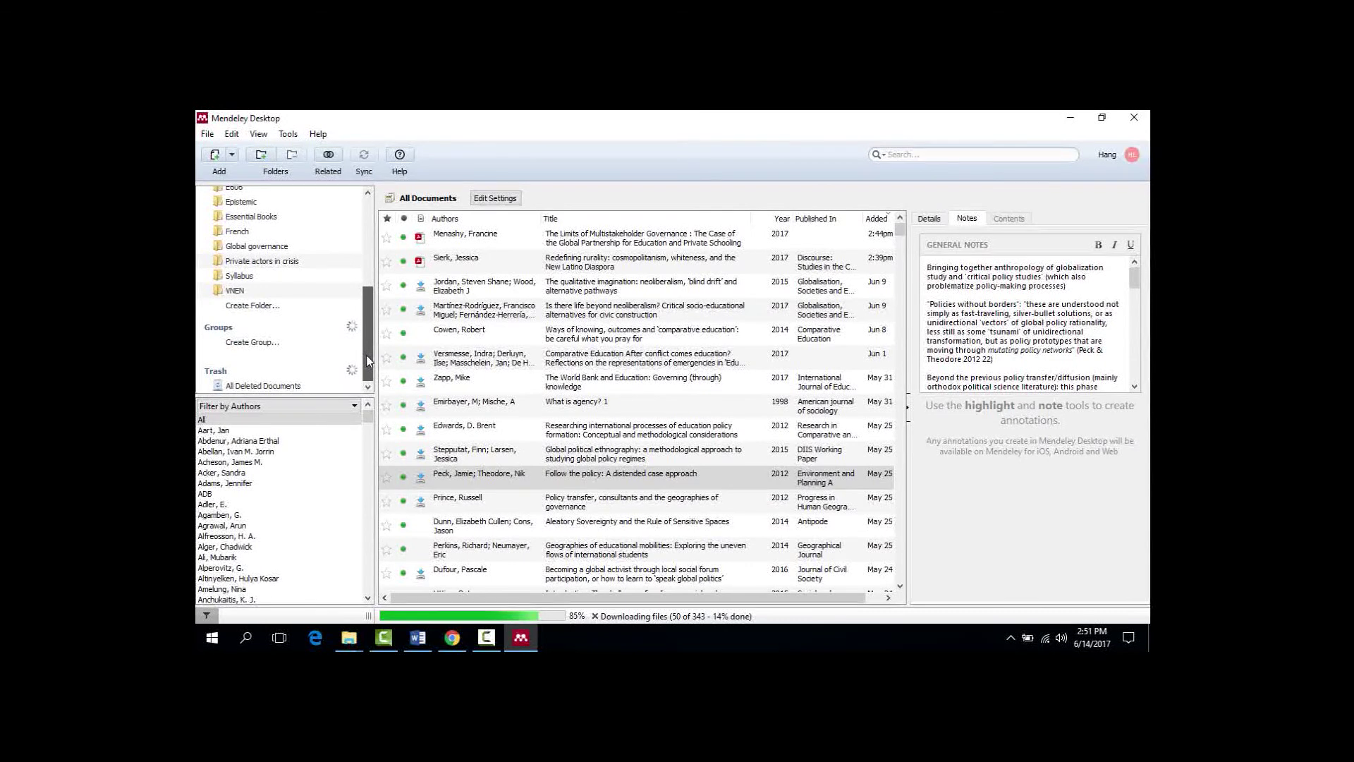
- Choose Create Group... in the sidebar's Groups section to start a new private group
{"action": "left_click", "coordinate": [288, 344]}
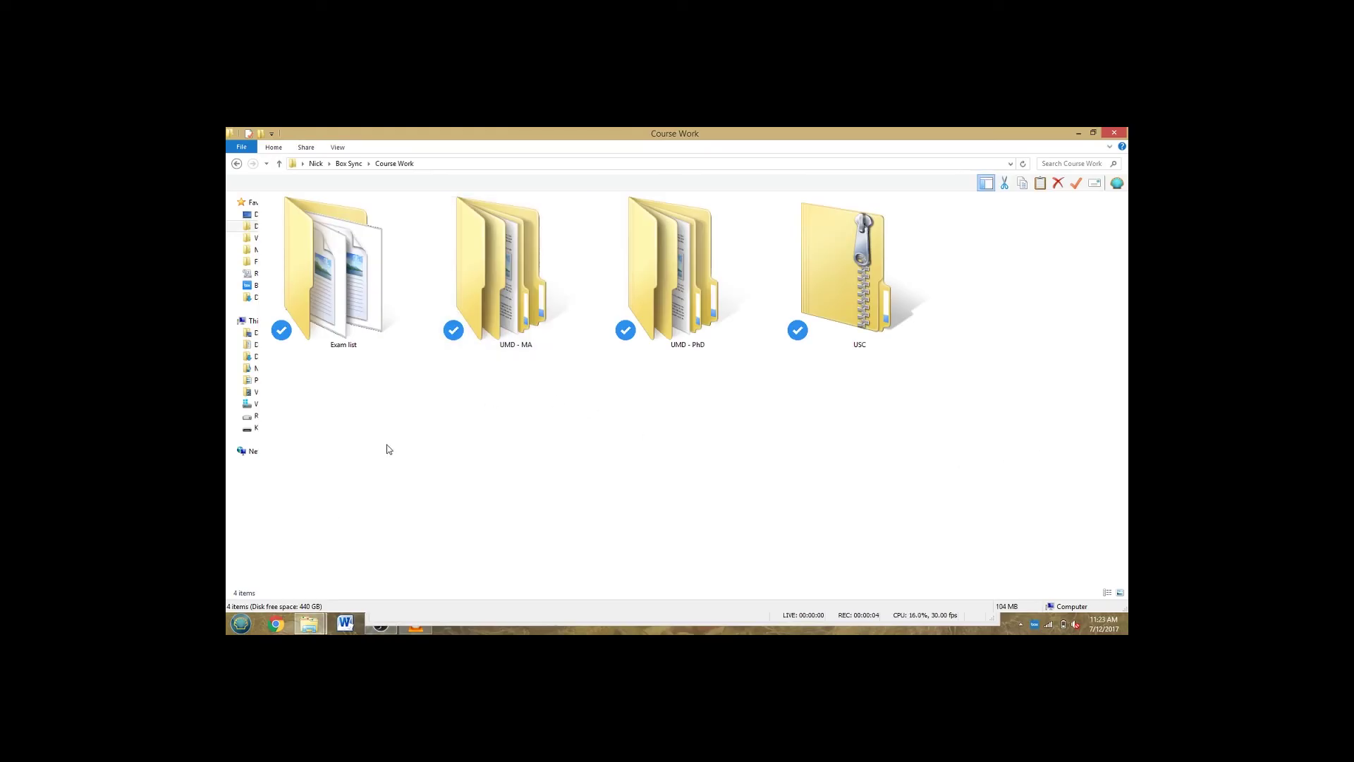
- Inside UMD - MA, rename the ENGL 601 folder to 'ENGL 601 - Research Methods'
{"action": "left_click", "coordinate": [491, 285]}
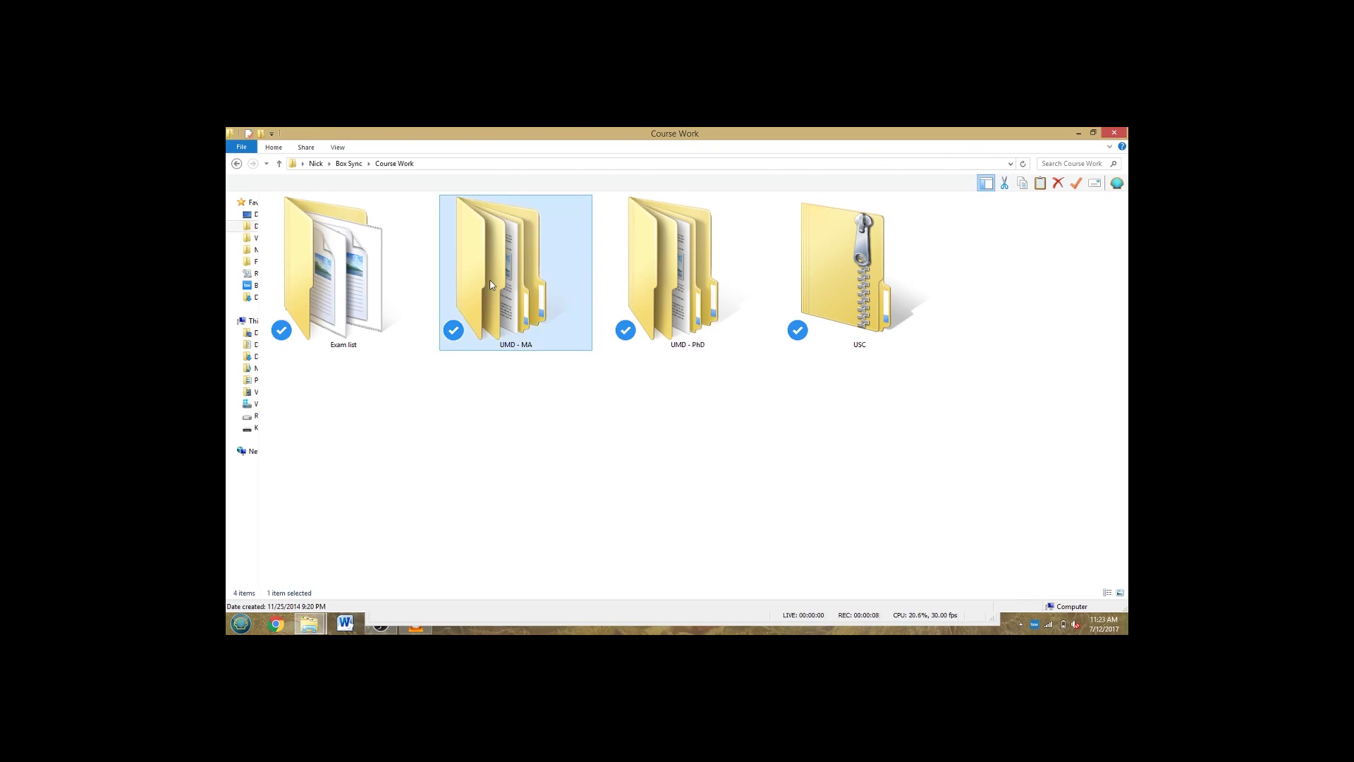
{"action": "double_click", "coordinate": [492, 285]}
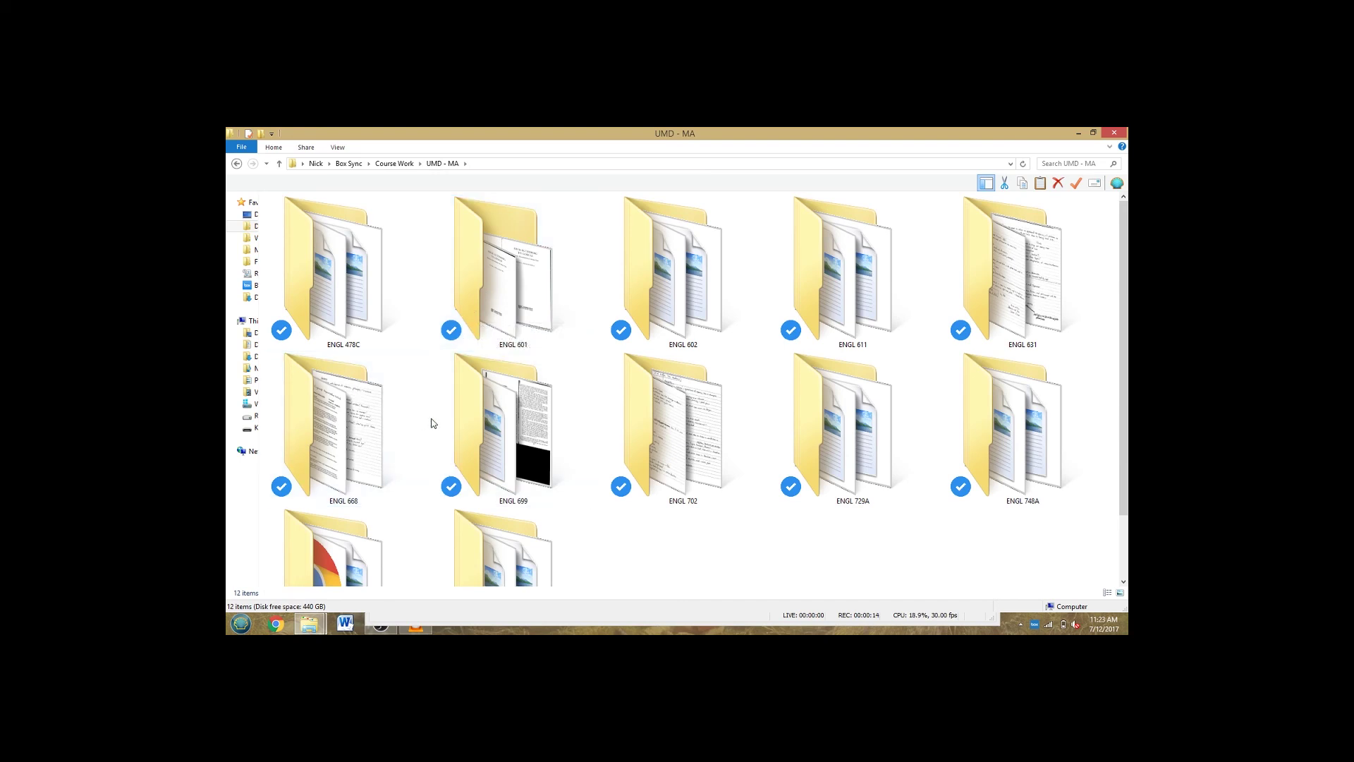
{"action": "left_click", "coordinate": [497, 290]}
{"action": "key", "text": "F2"}
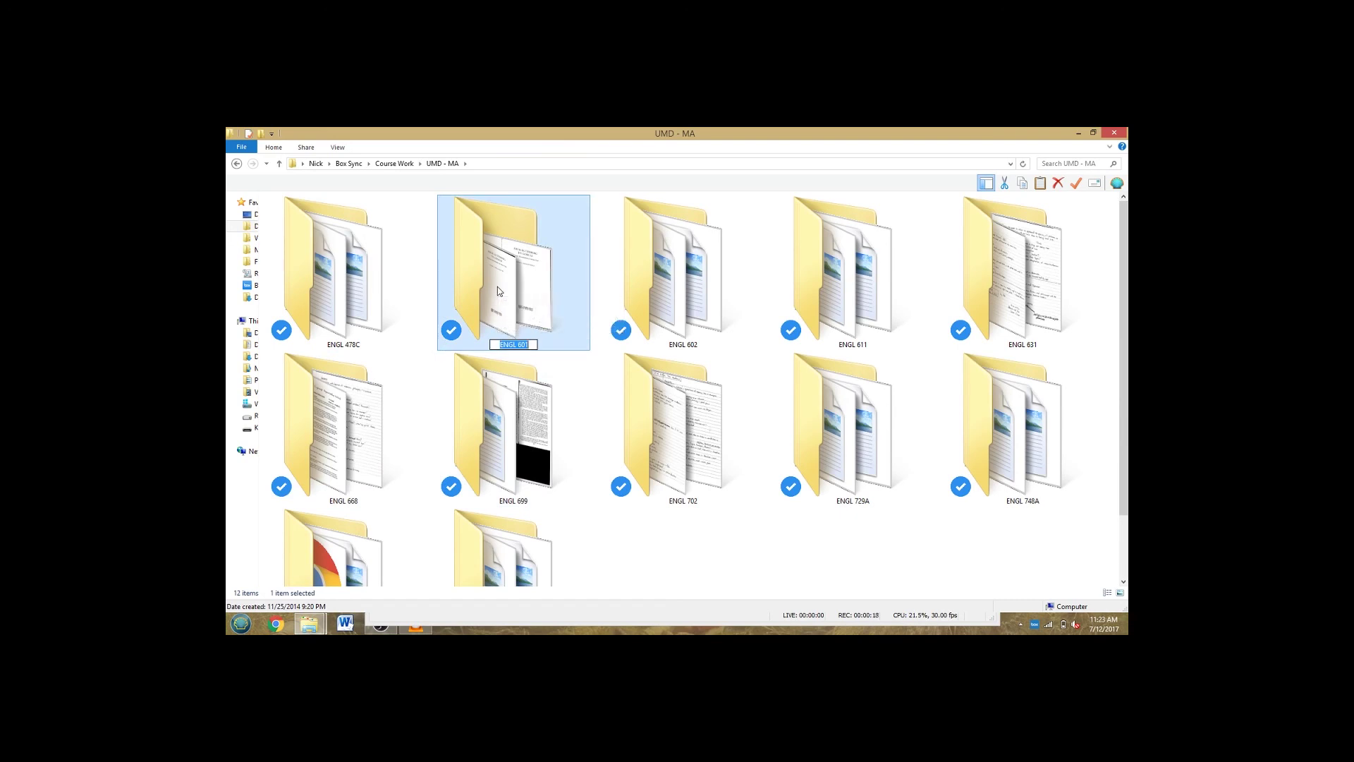
{"action": "key", "text": "End"}
{"action": "type", "text": "- Research Methods"}
{"action": "key", "text": "Return"}
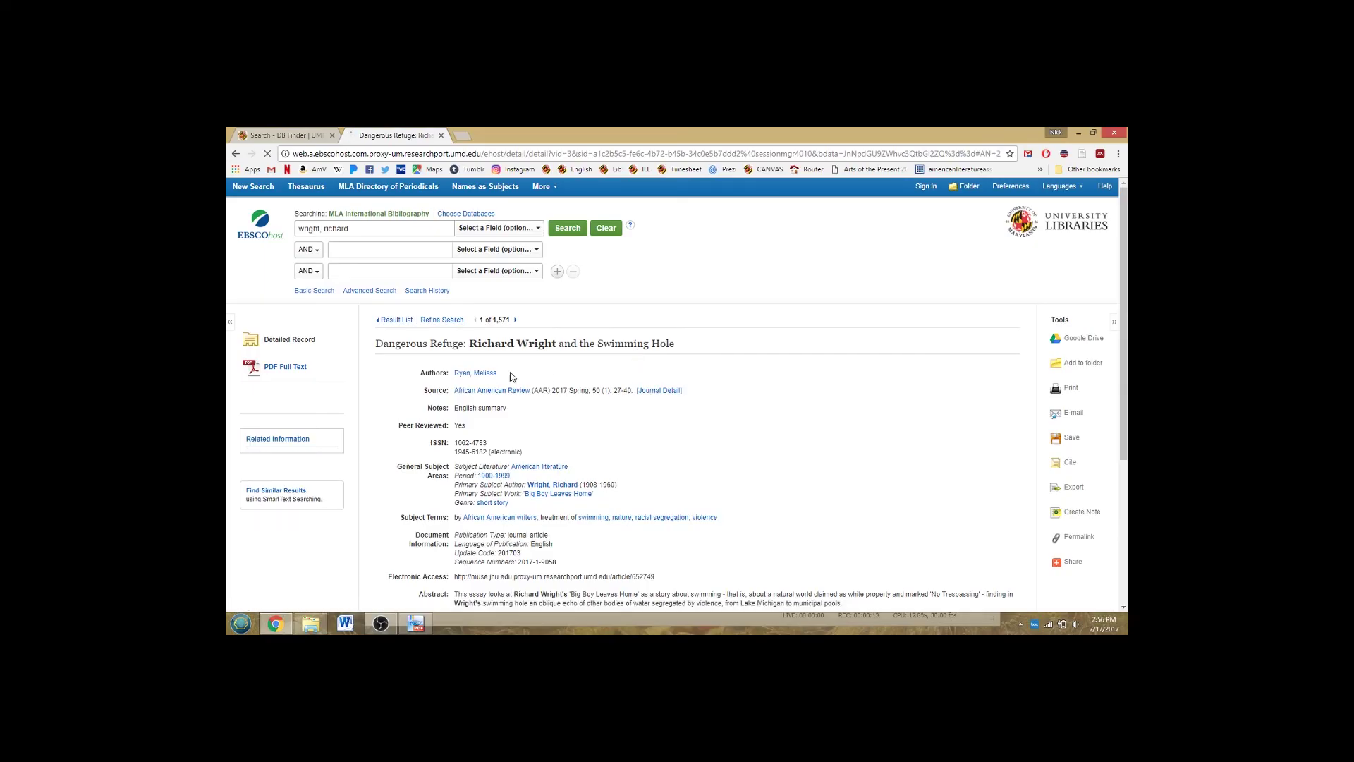
- Open the 'Dangerous Refuge' full-text PDF, browse Save As to the Texts folder, then cancel
{"action": "left_click", "coordinate": [288, 367]}
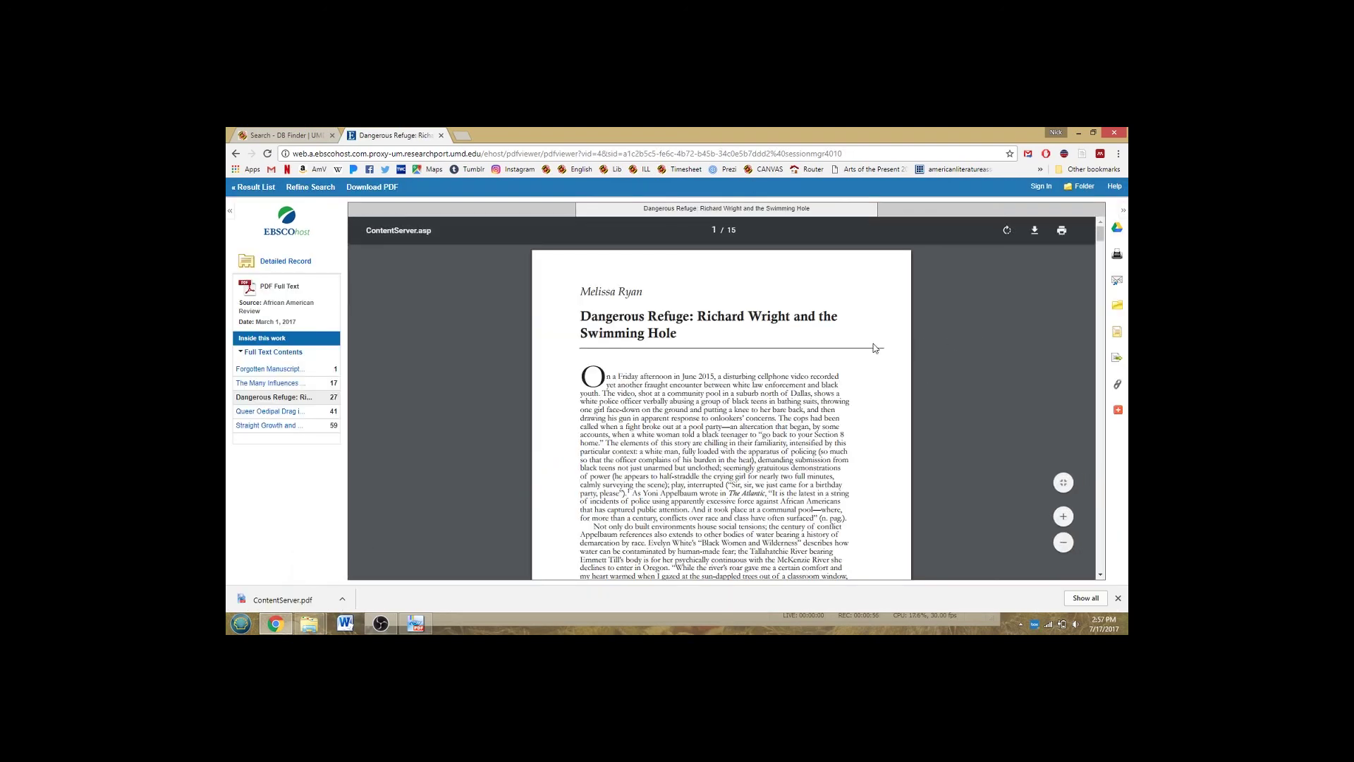
{"action": "left_click", "coordinate": [1036, 231]}
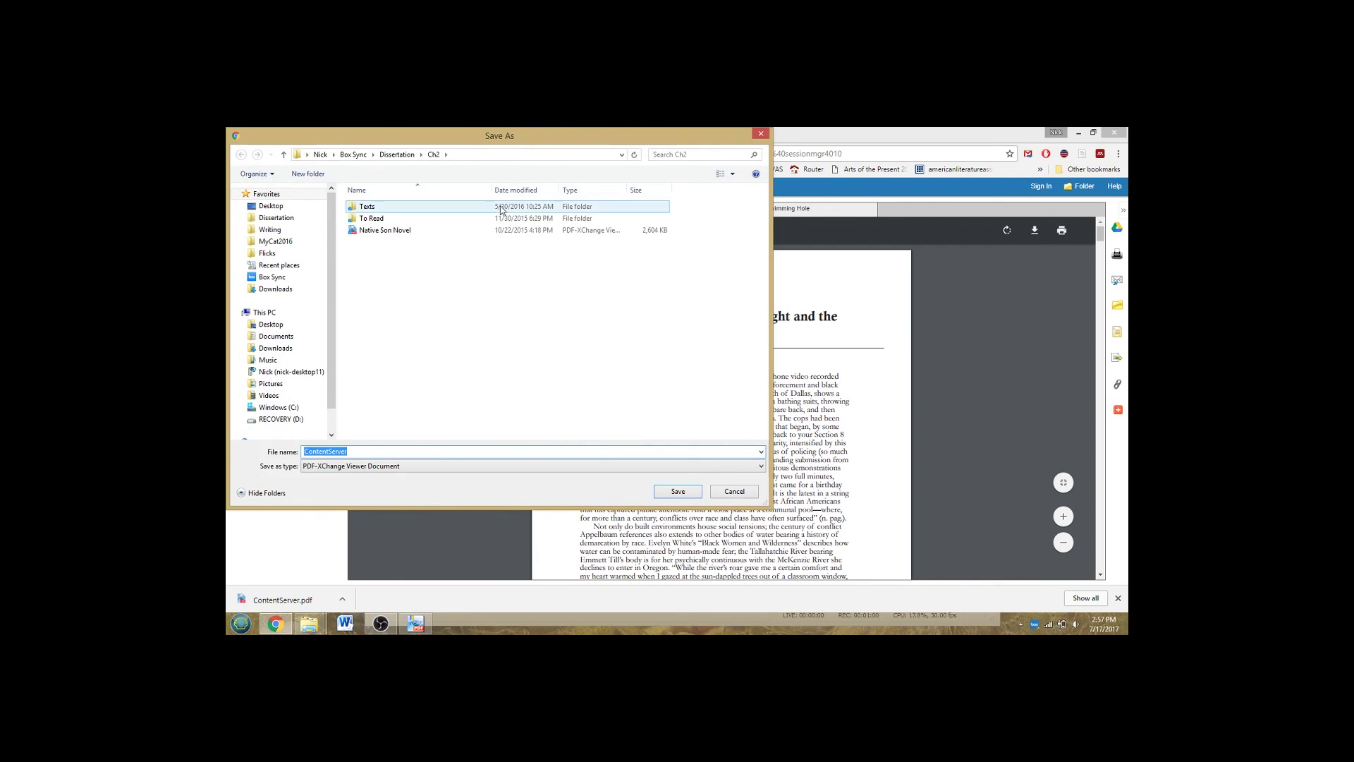
{"action": "double_click", "coordinate": [446, 208]}
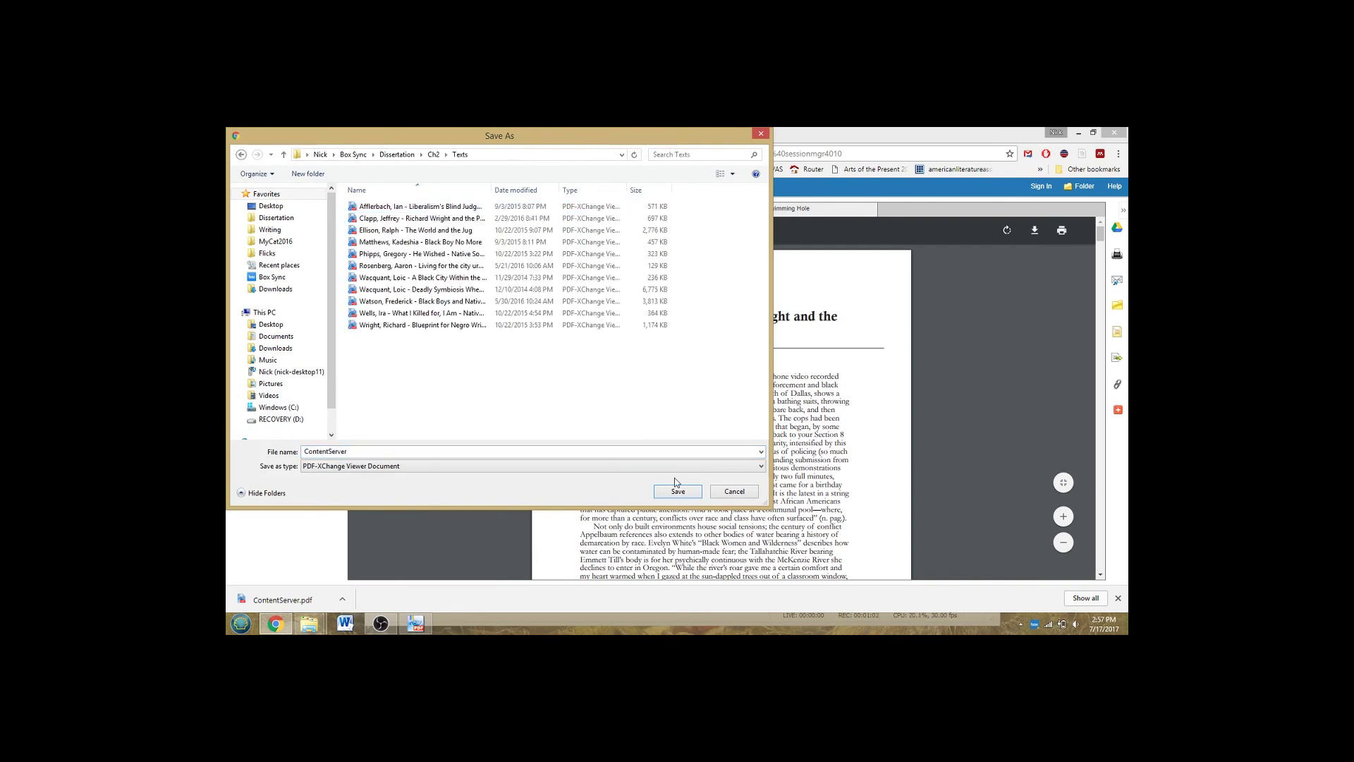
{"action": "double_click", "coordinate": [634, 455]}
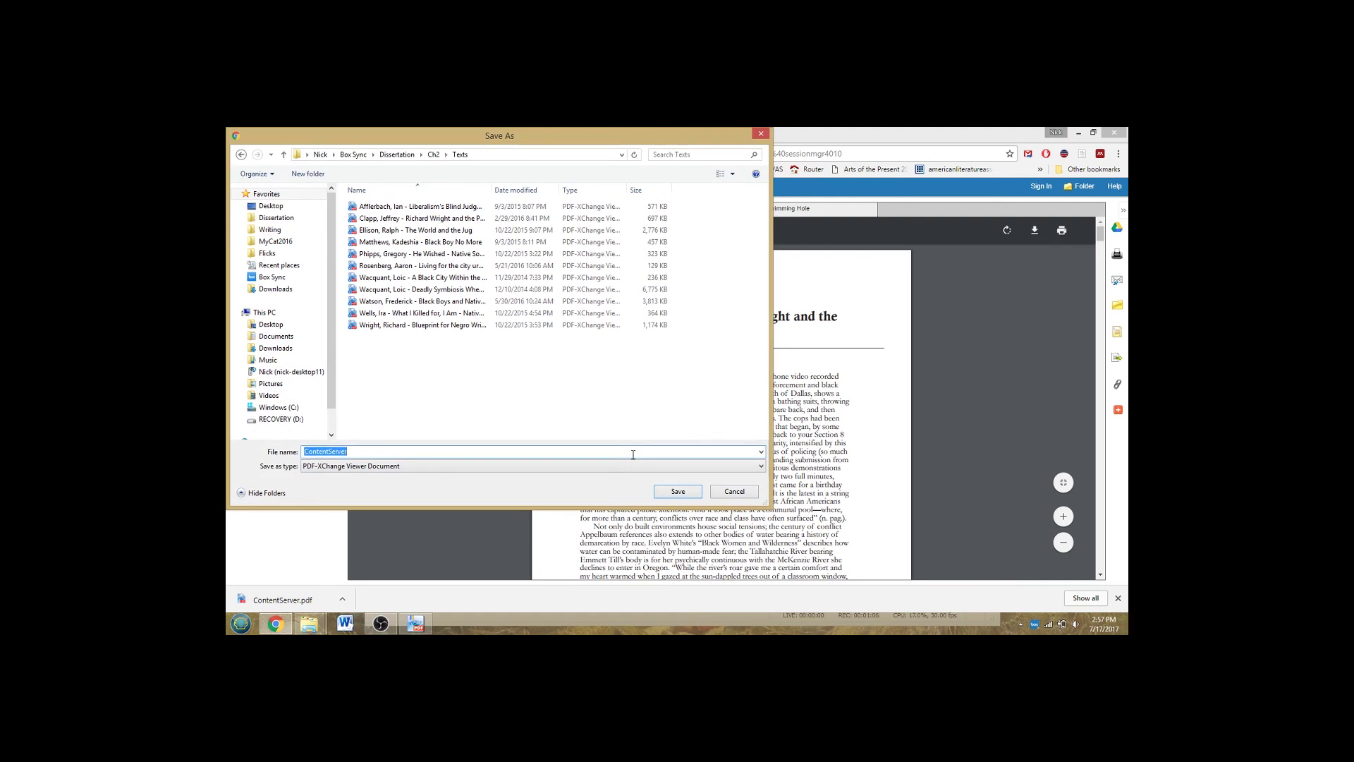
{"action": "left_click", "coordinate": [734, 491]}
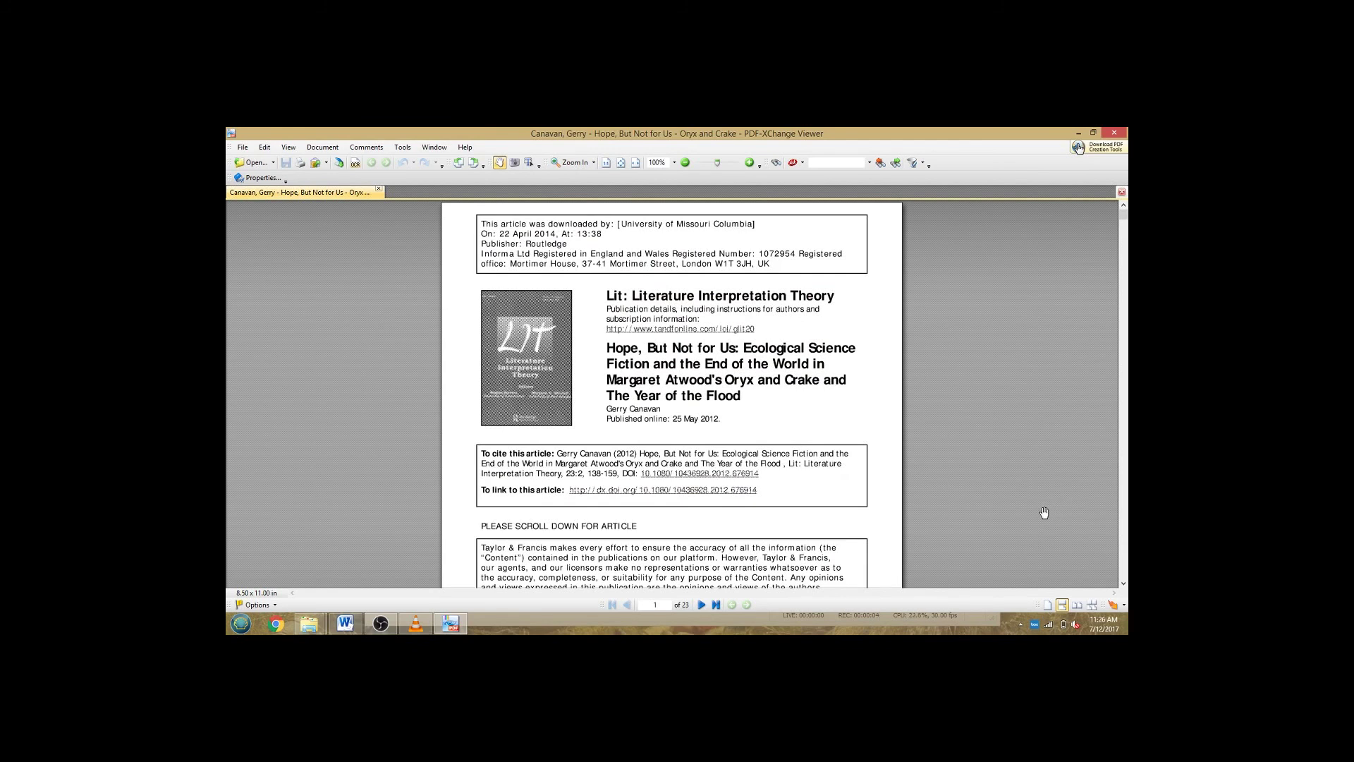
- Scroll down through the Canavan article, then back up slightly
{"action": "scroll", "coordinate": [1041, 513], "scroll_direction": "down", "scroll_amount": 3}
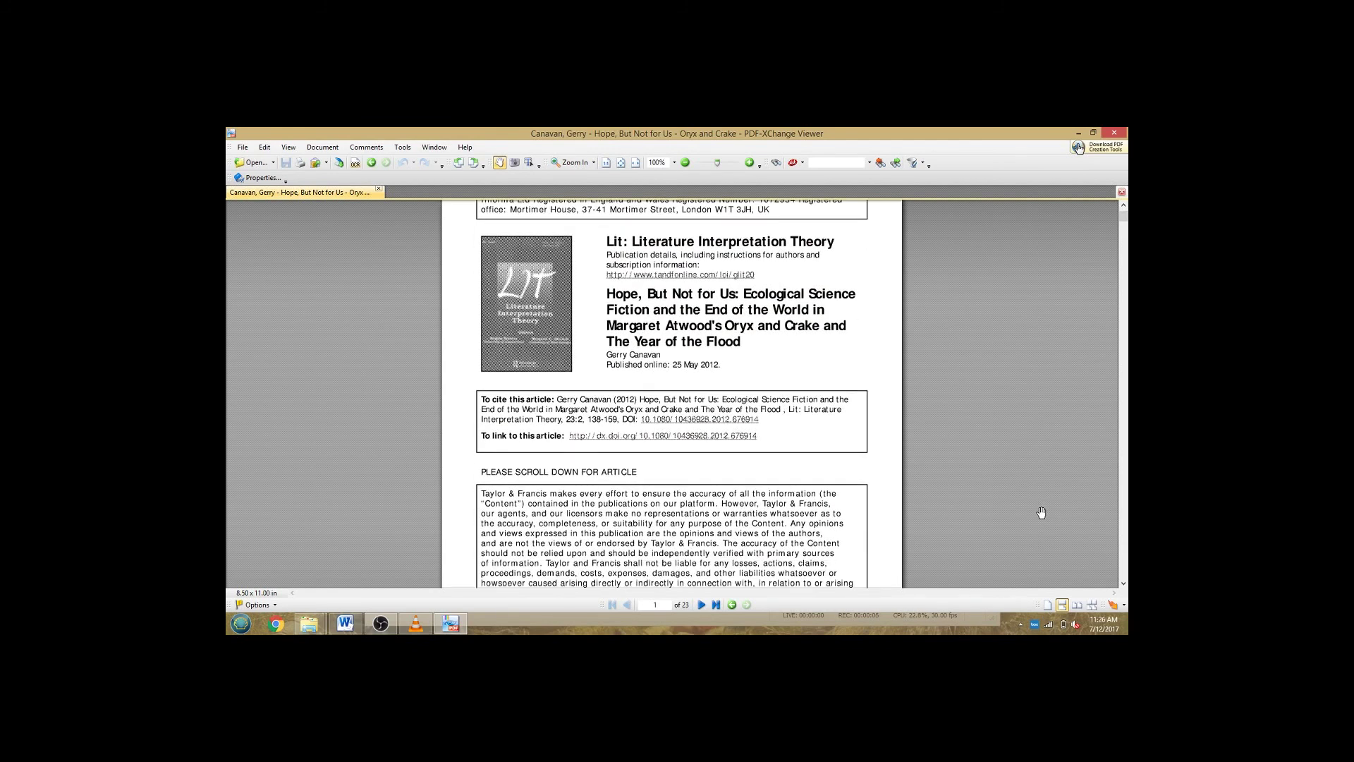
{"action": "scroll", "coordinate": [1041, 513], "scroll_direction": "down", "scroll_amount": 4}
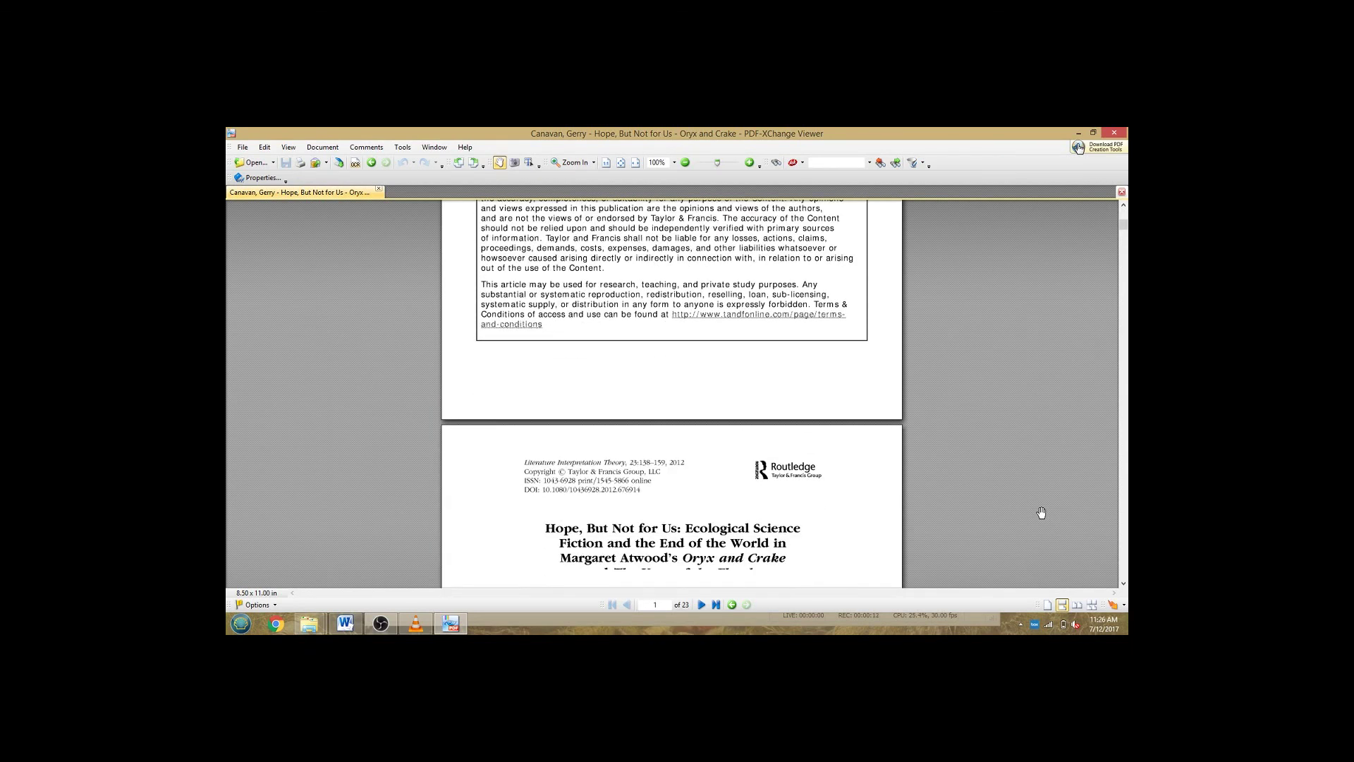
{"action": "scroll", "coordinate": [1041, 513], "scroll_direction": "down", "scroll_amount": 4}
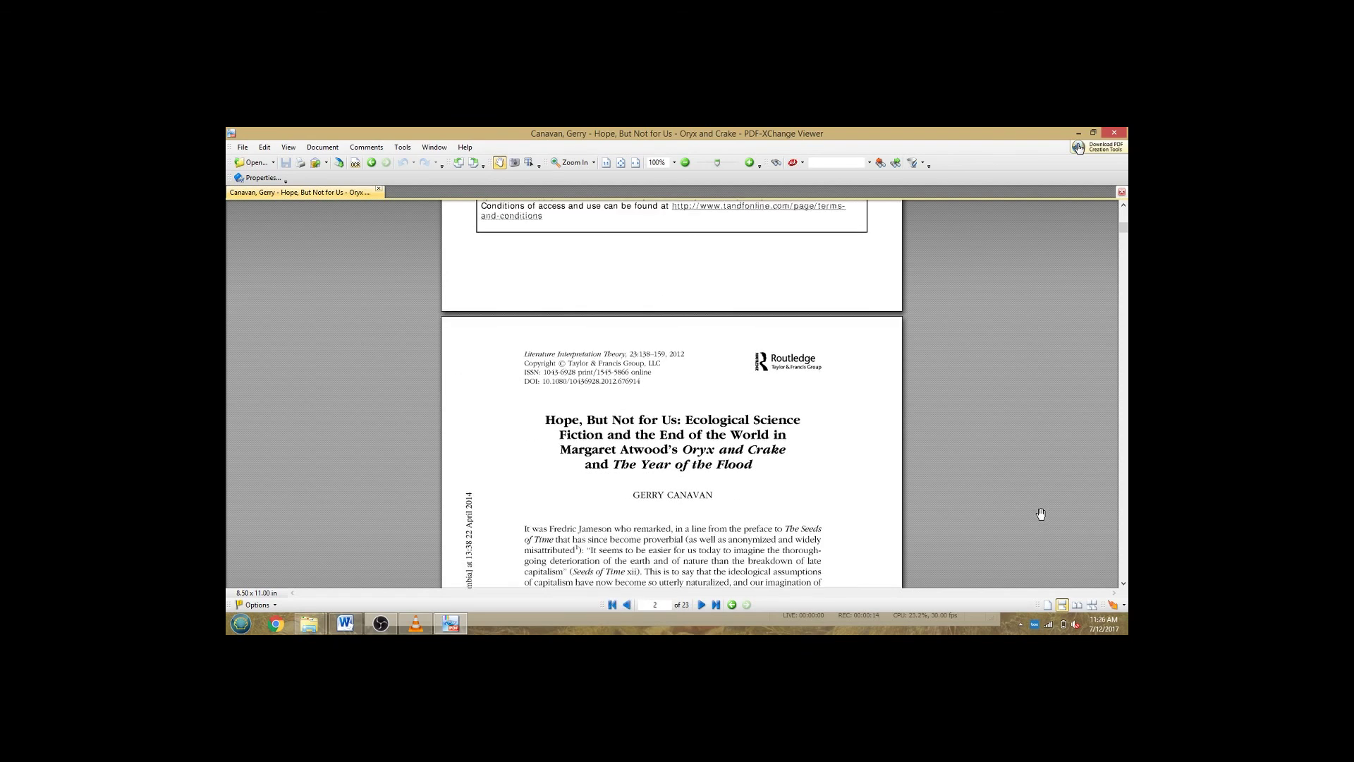
{"action": "scroll", "coordinate": [1041, 514], "scroll_direction": "down", "scroll_amount": 5}
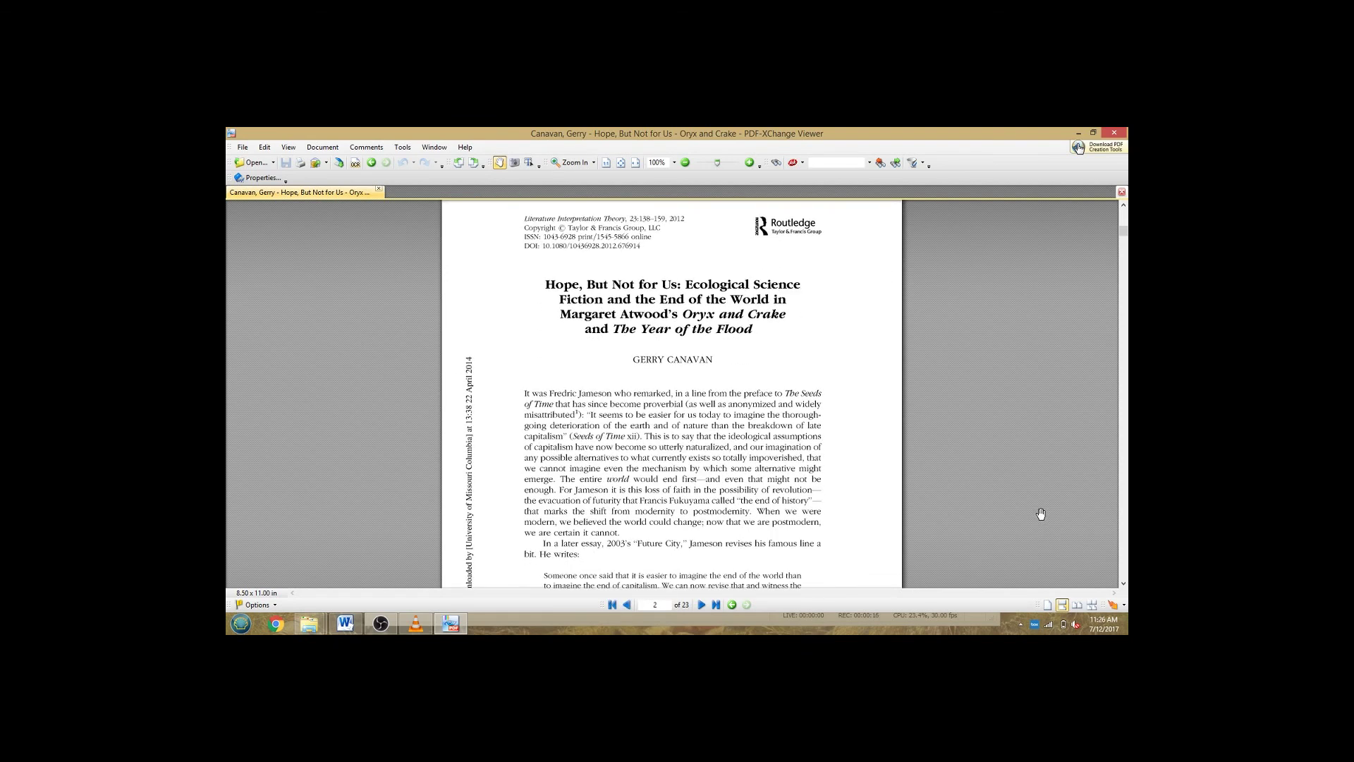
{"action": "scroll", "coordinate": [1040, 514], "scroll_direction": "down", "scroll_amount": 1}
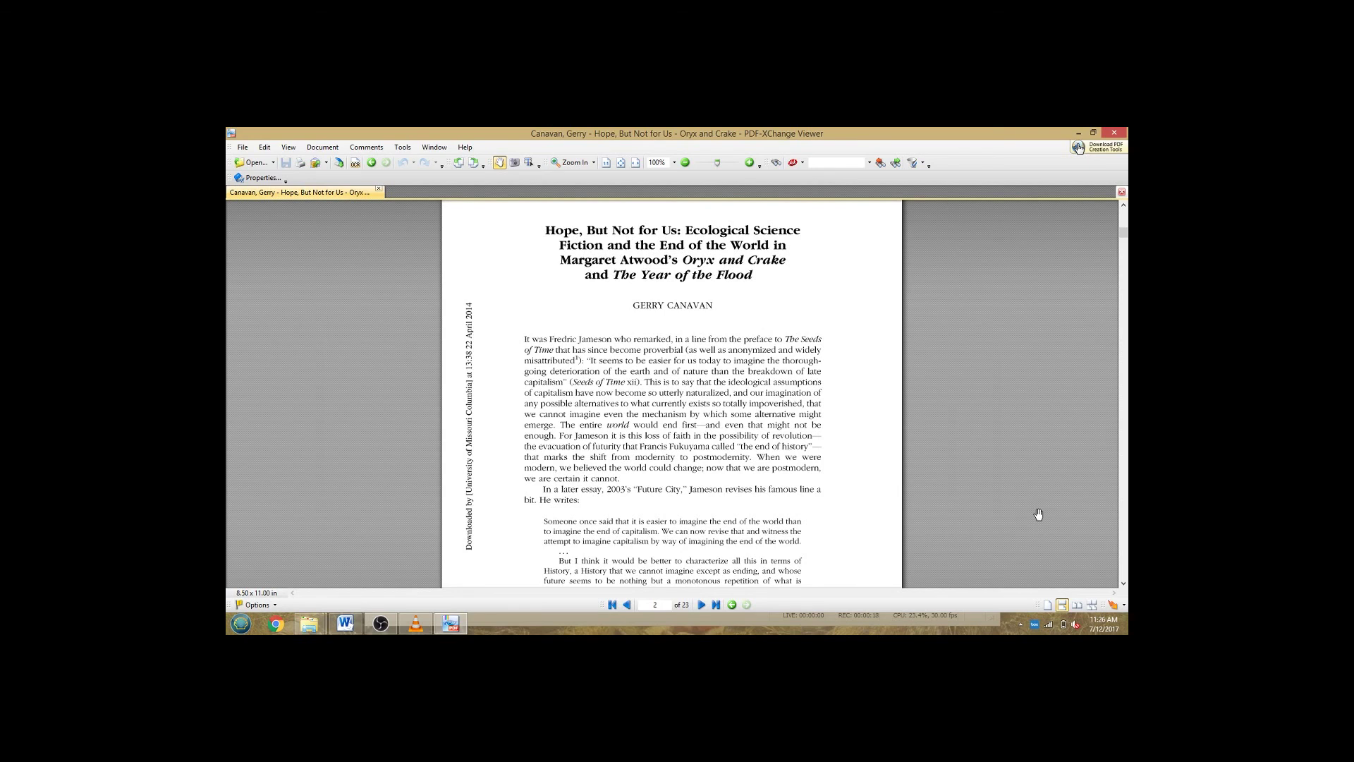
{"action": "scroll", "coordinate": [1037, 516], "scroll_direction": "down", "scroll_amount": 3}
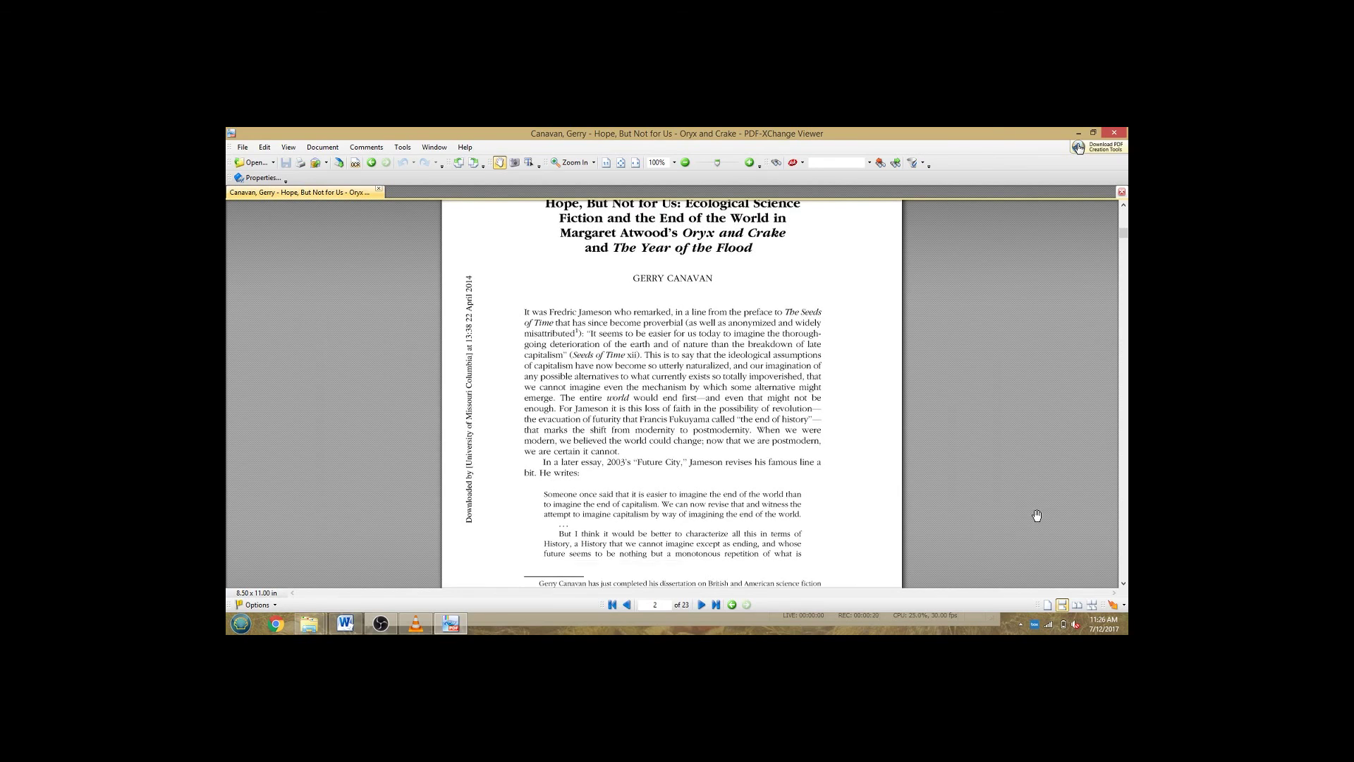
{"action": "scroll", "coordinate": [1034, 518], "scroll_direction": "down", "scroll_amount": 1}
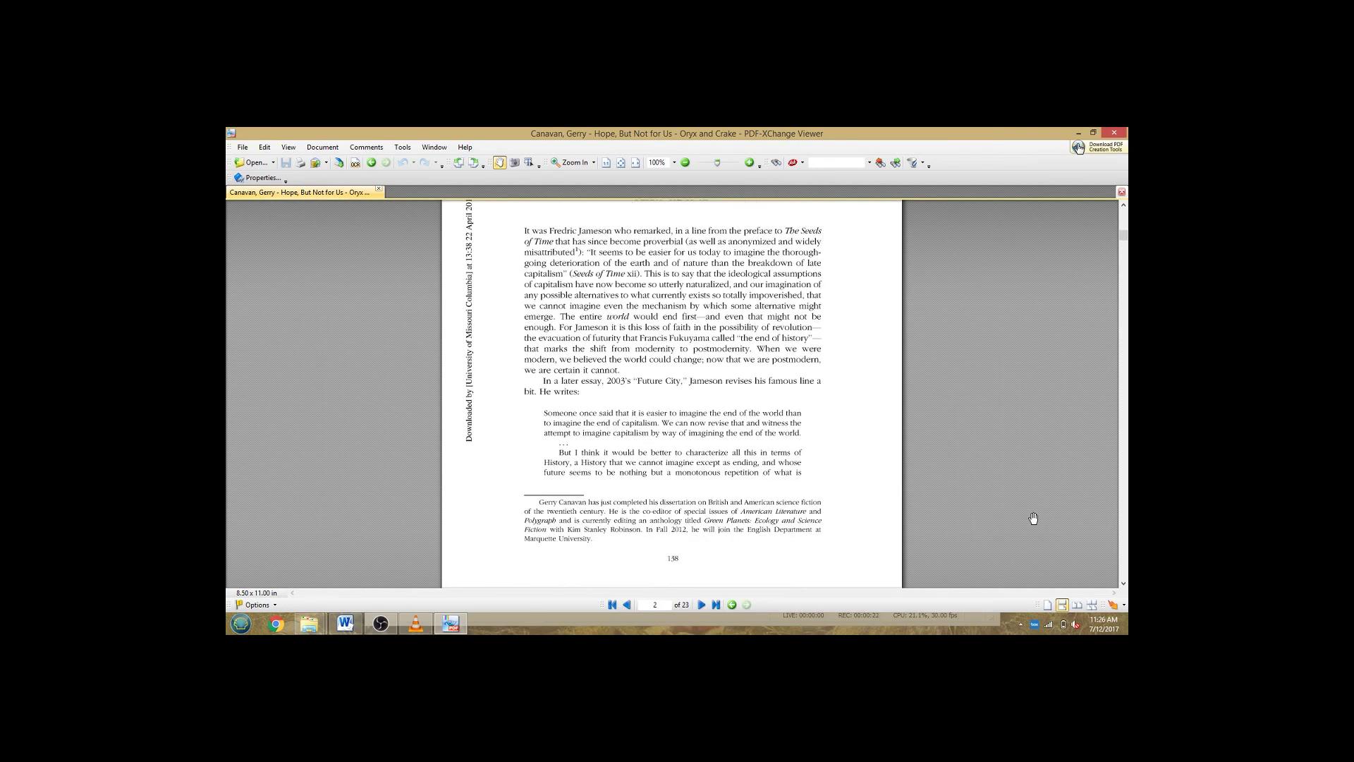
{"action": "scroll", "coordinate": [1033, 519], "scroll_direction": "down", "scroll_amount": 1}
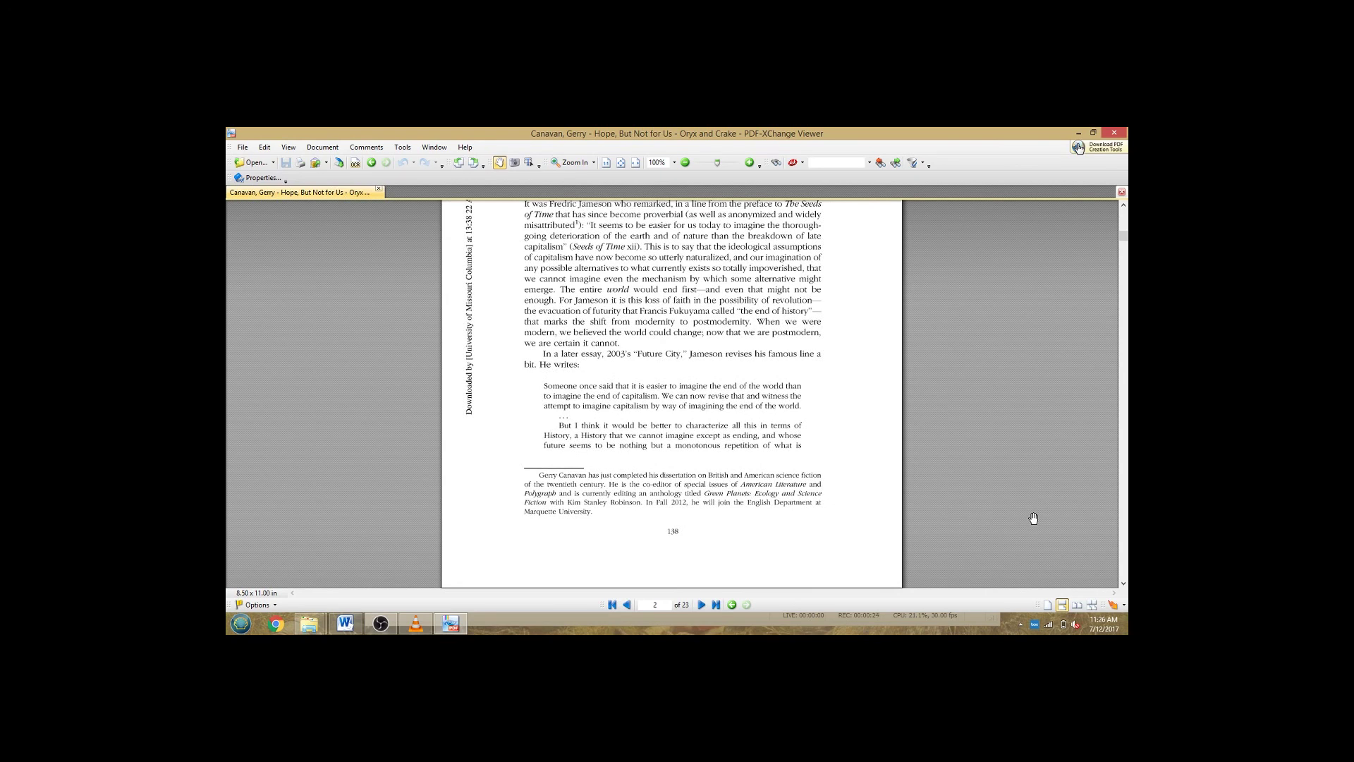
{"action": "scroll", "coordinate": [1033, 520], "scroll_direction": "down", "scroll_amount": 1}
{"action": "scroll", "coordinate": [1031, 522], "scroll_direction": "up", "scroll_amount": 1}
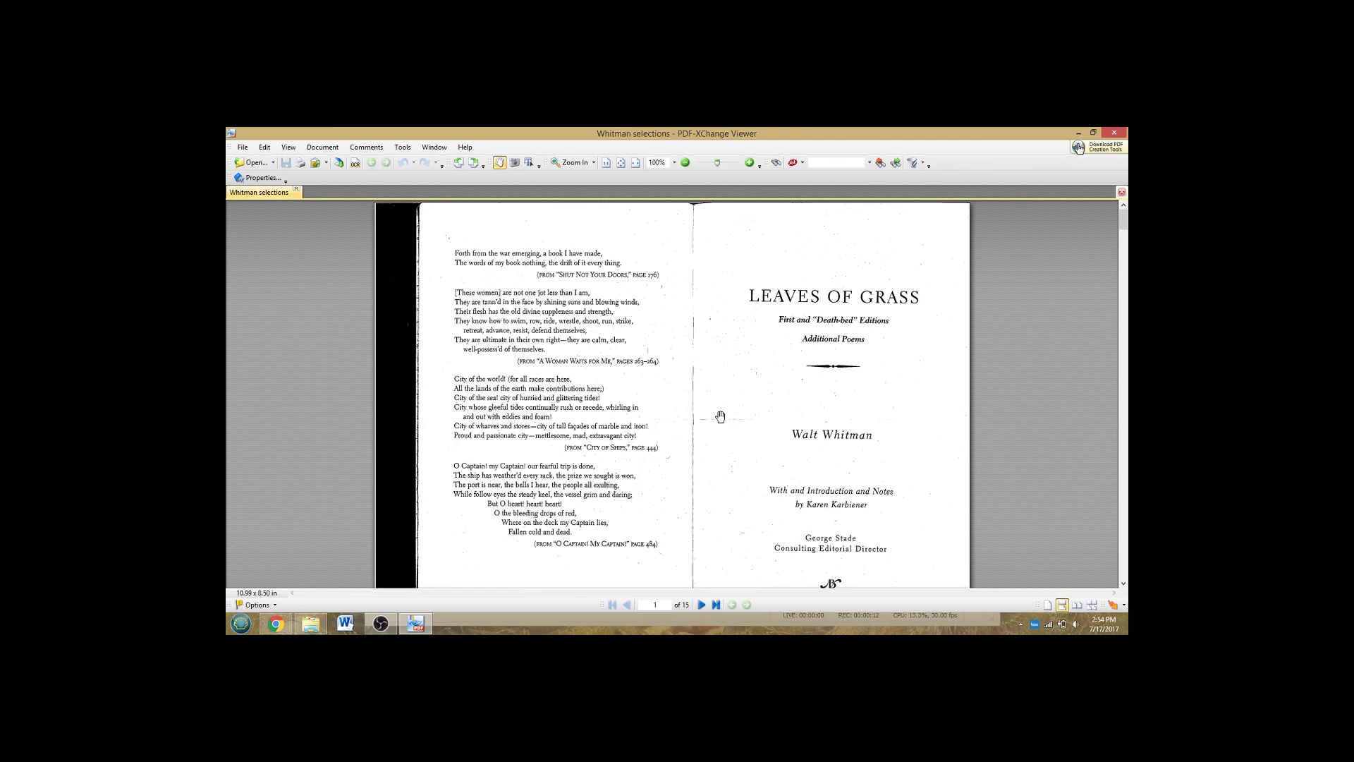
- Advance the Whitman selections PDF to page 2, showing the copyright page and biography
{"action": "left_click", "coordinate": [702, 605]}
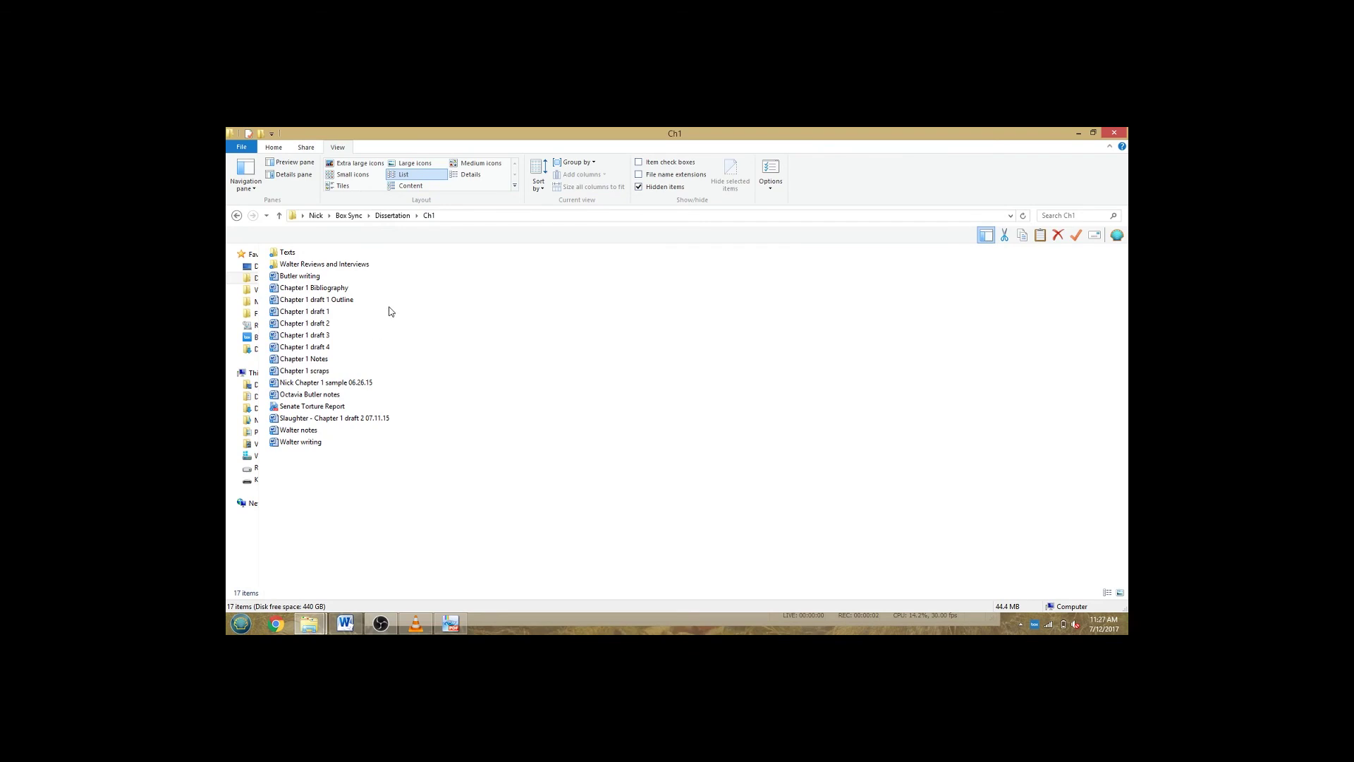
{"action": "left_click", "coordinate": [310, 312]}
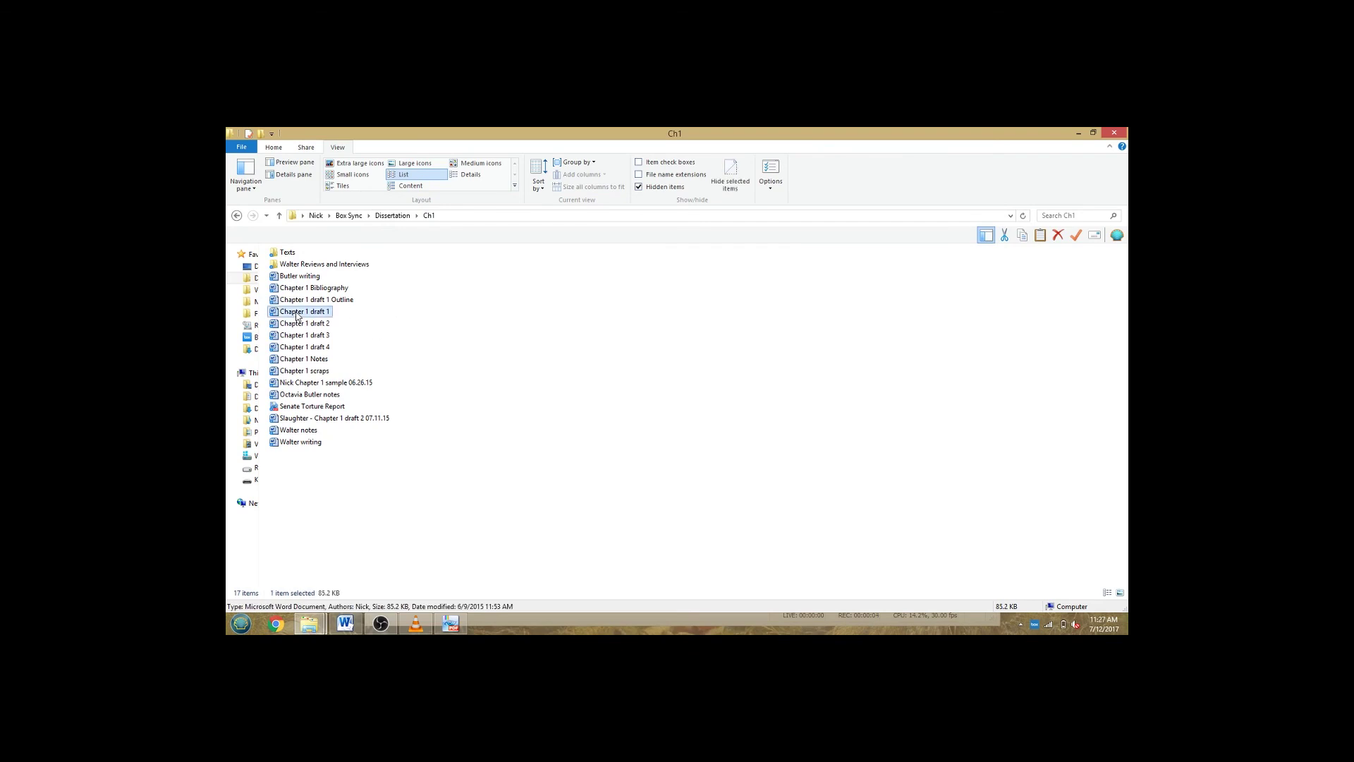
{"action": "left_click", "coordinate": [310, 326]}
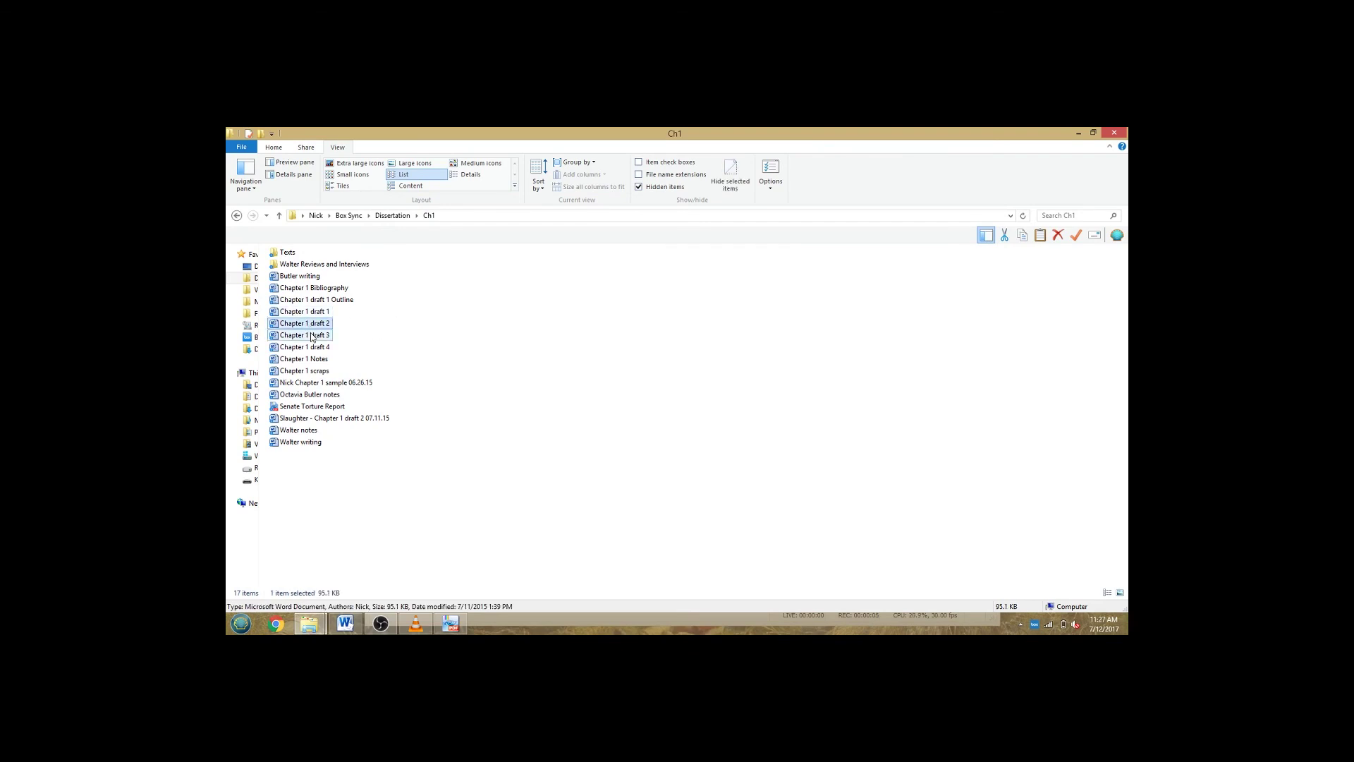
{"action": "left_click", "coordinate": [313, 337]}
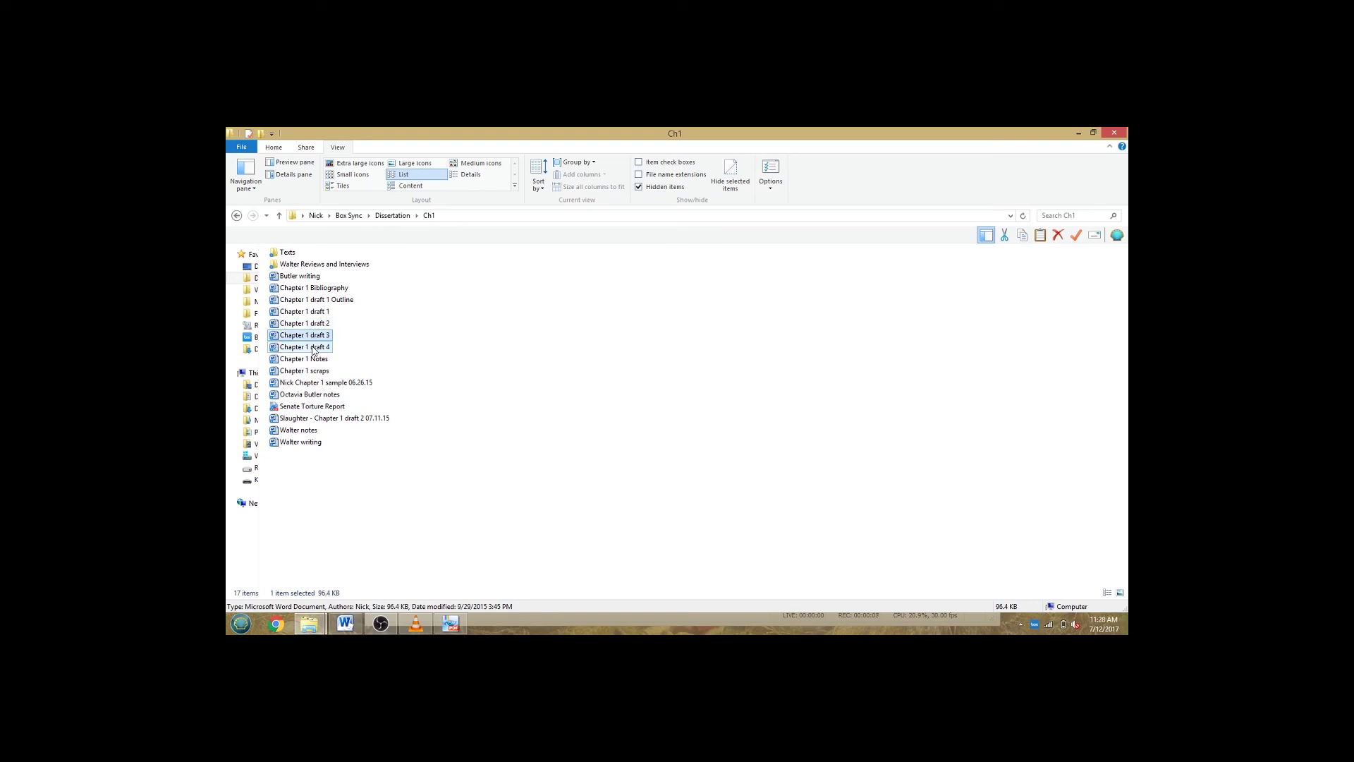
{"action": "left_click", "coordinate": [315, 349]}
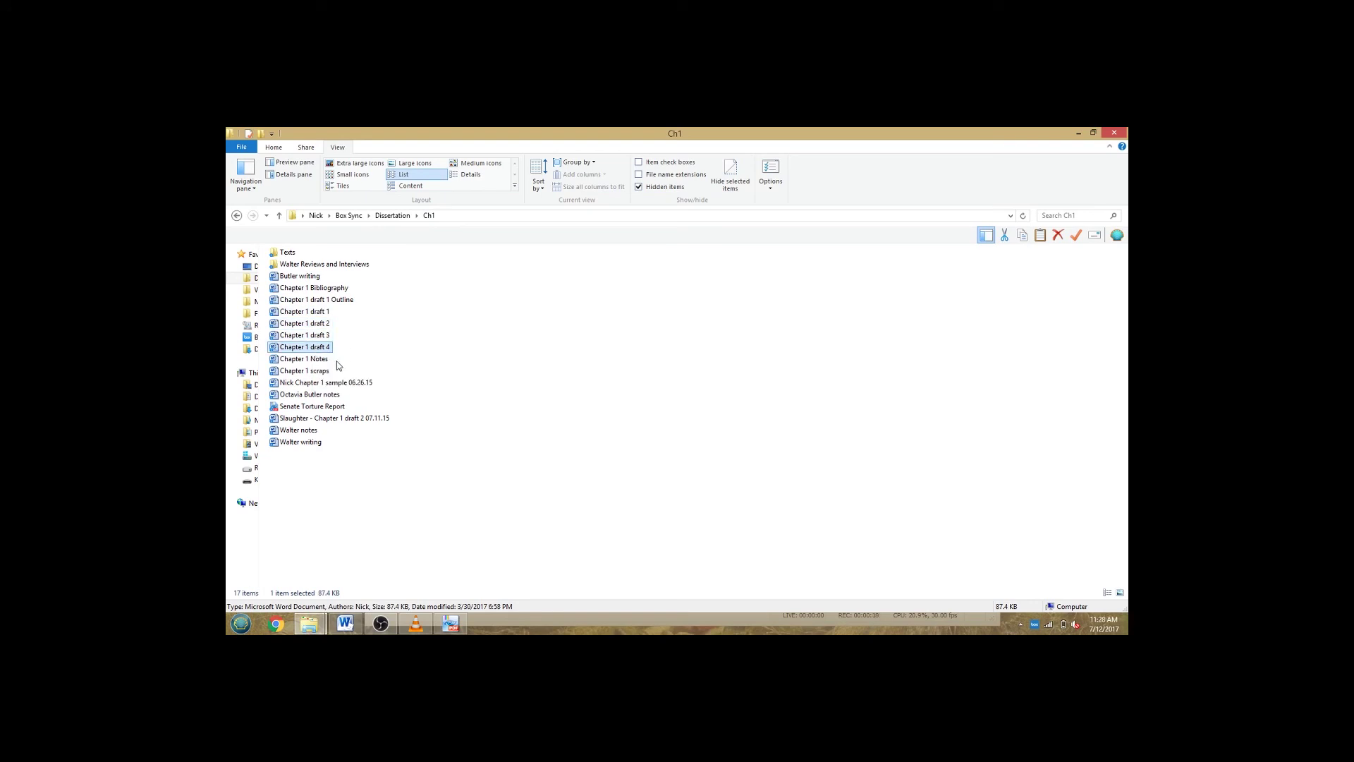
{"action": "left_click", "coordinate": [315, 374]}
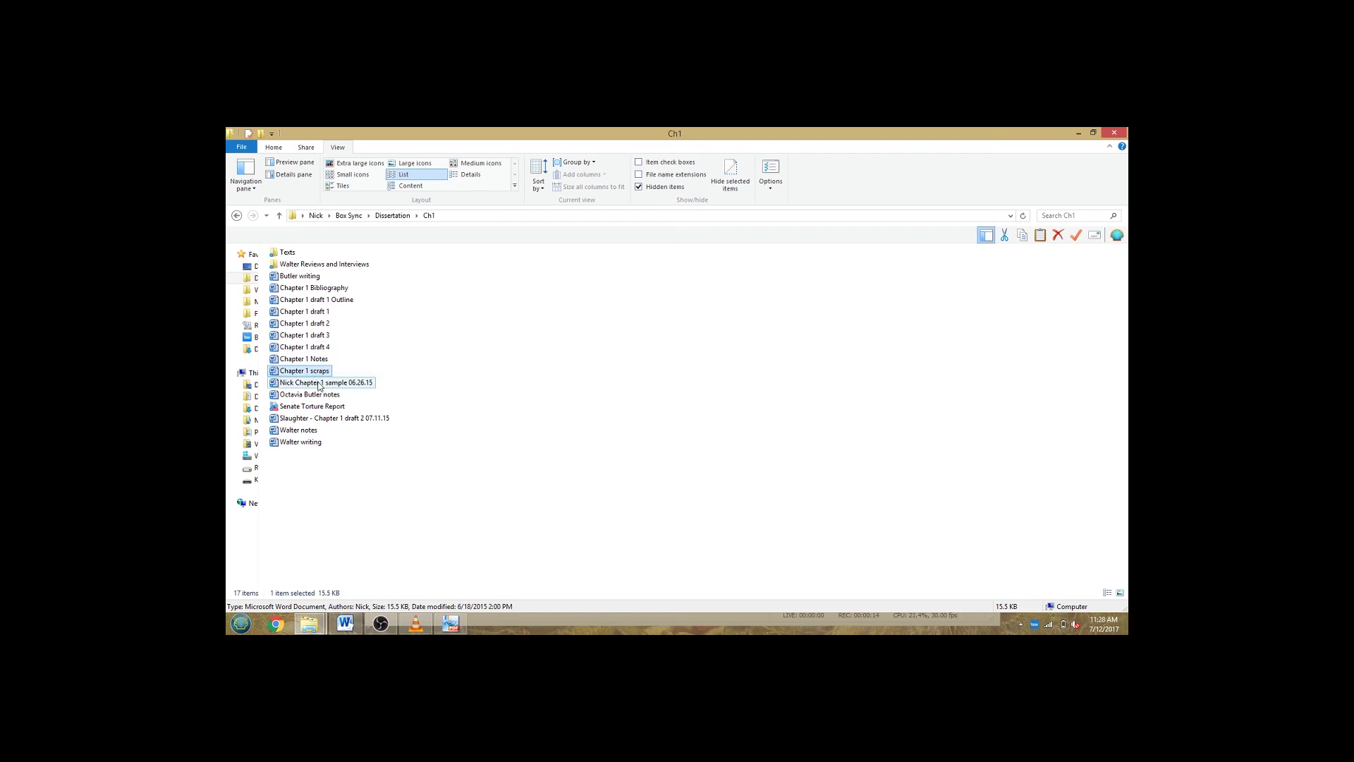
{"action": "left_click", "coordinate": [326, 421]}
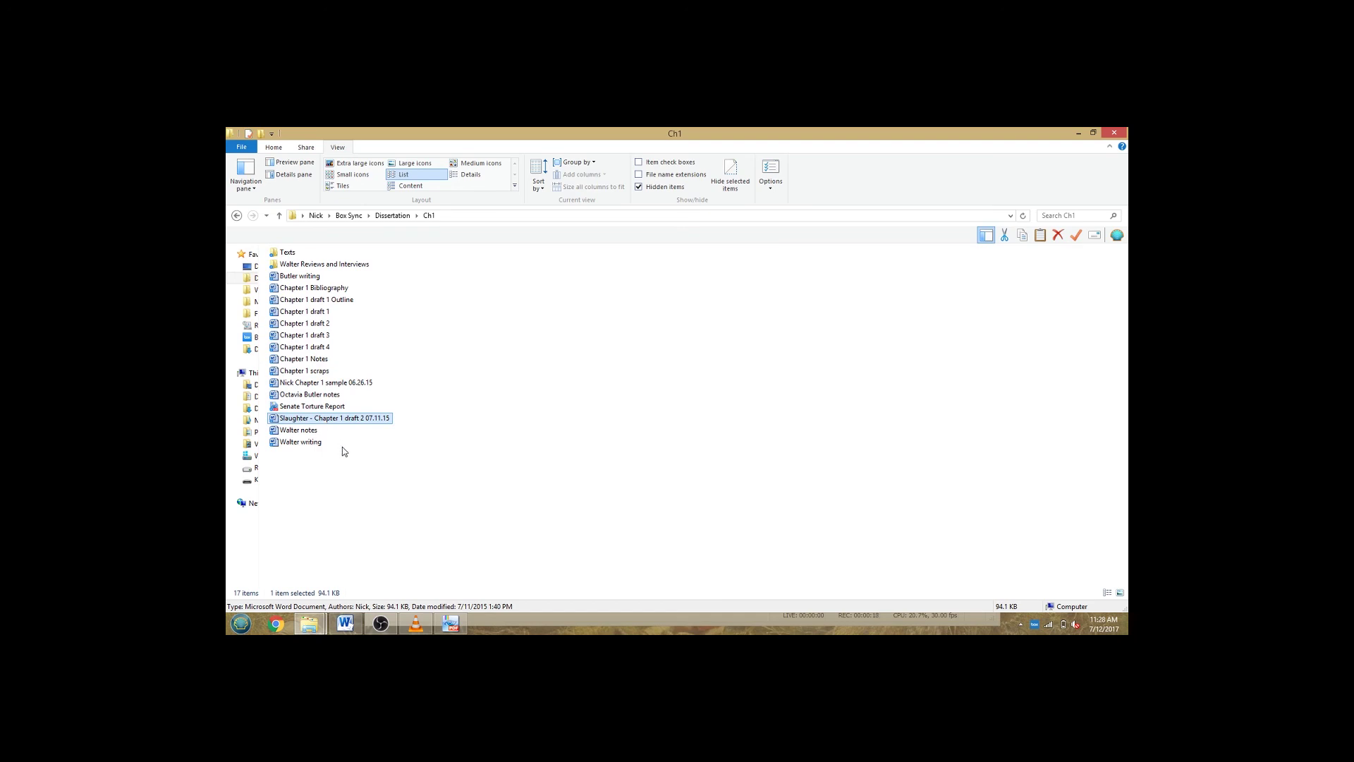
{"action": "left_click", "coordinate": [341, 446]}
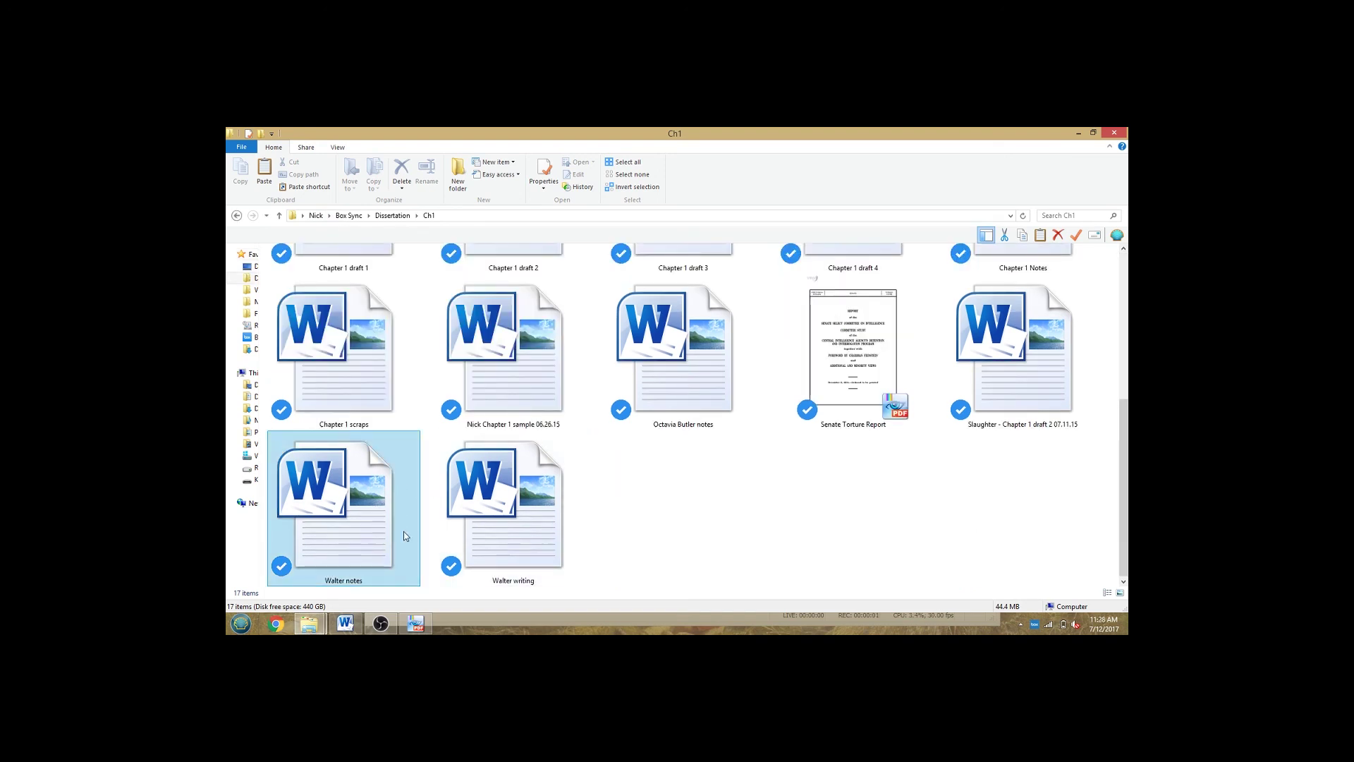
- Rename the Walter notes file to append the author's first name after 'Walter,'
{"action": "left_click", "coordinate": [404, 531]}
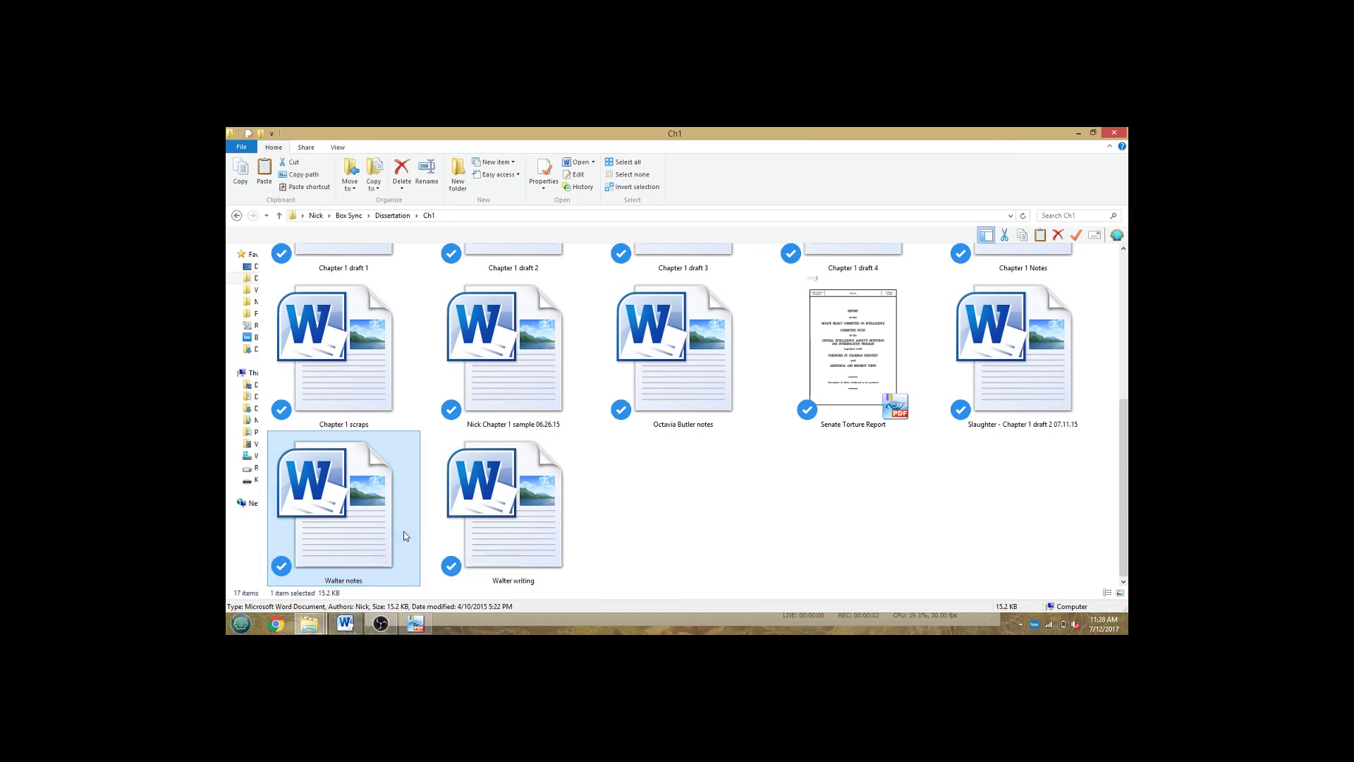
{"action": "key", "text": "F2"}
{"action": "key", "text": "Right"}
{"action": "type", "text": ", Jess"}
{"action": "key", "text": "Return"}
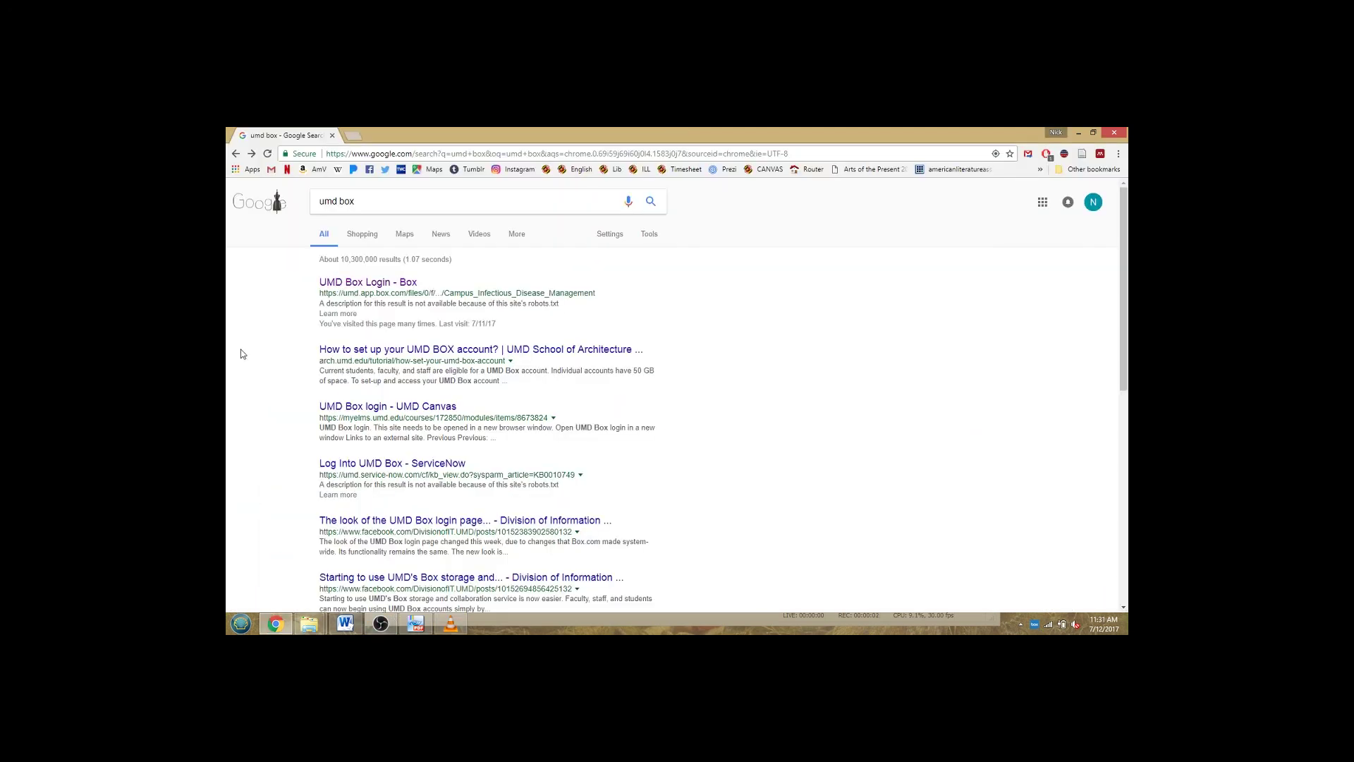
- Sign in to UMD Box through the university CAS page with saved credentials
{"action": "left_click", "coordinate": [380, 284]}
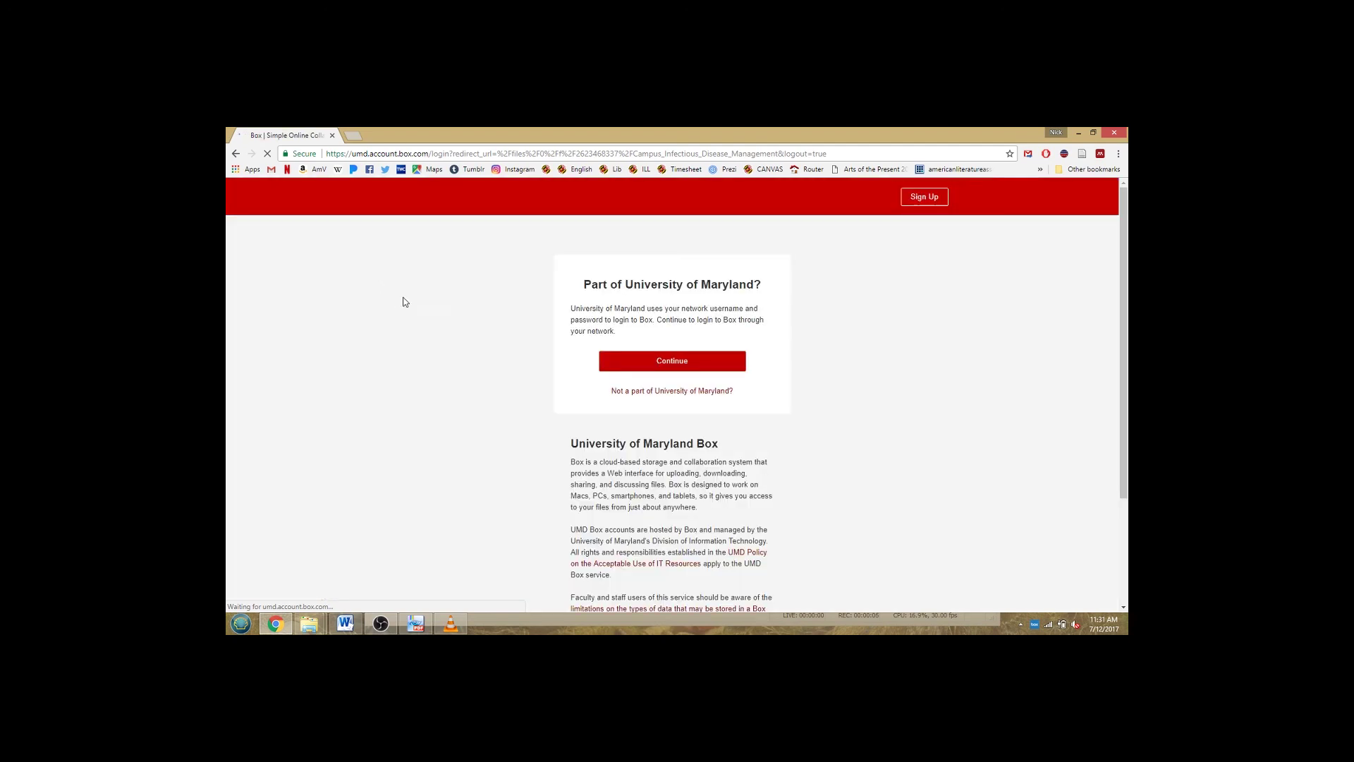
{"action": "left_click", "coordinate": [650, 366]}
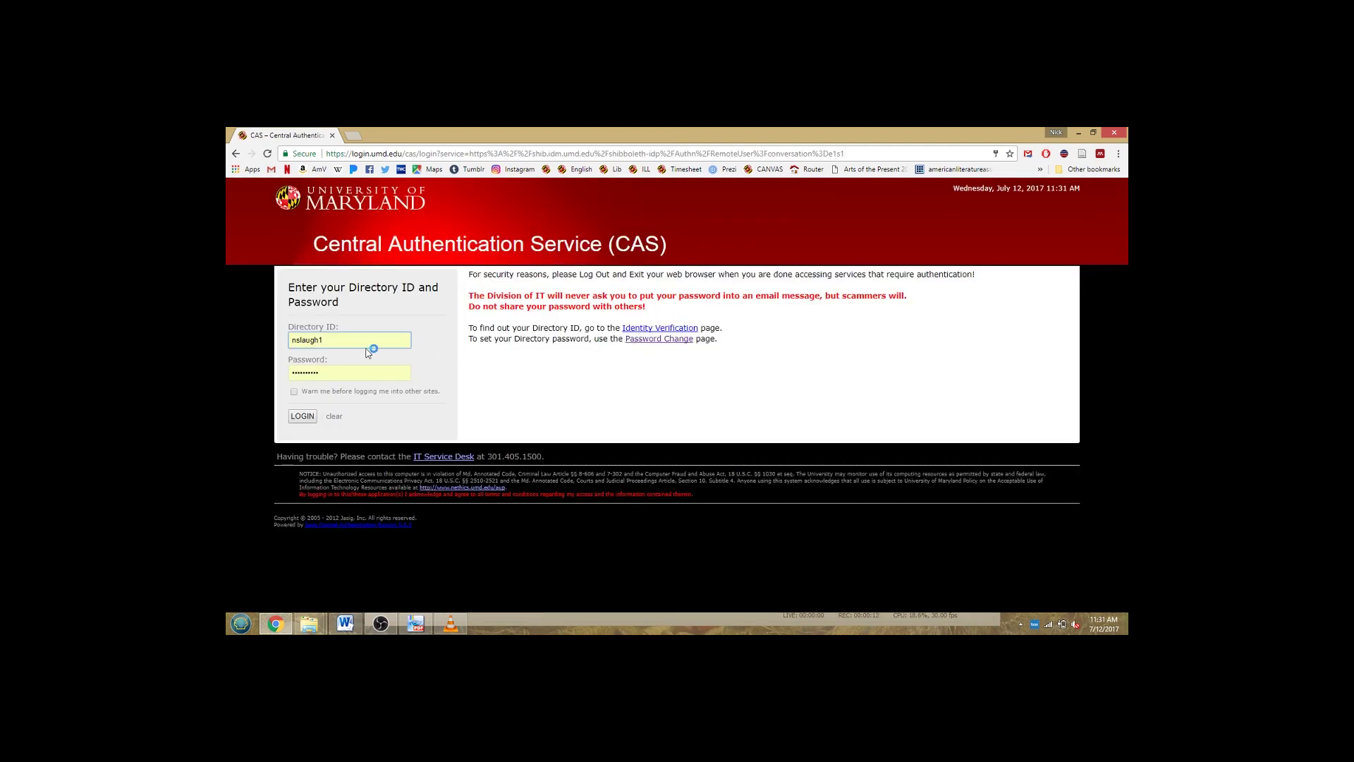
{"action": "left_click", "coordinate": [303, 417]}
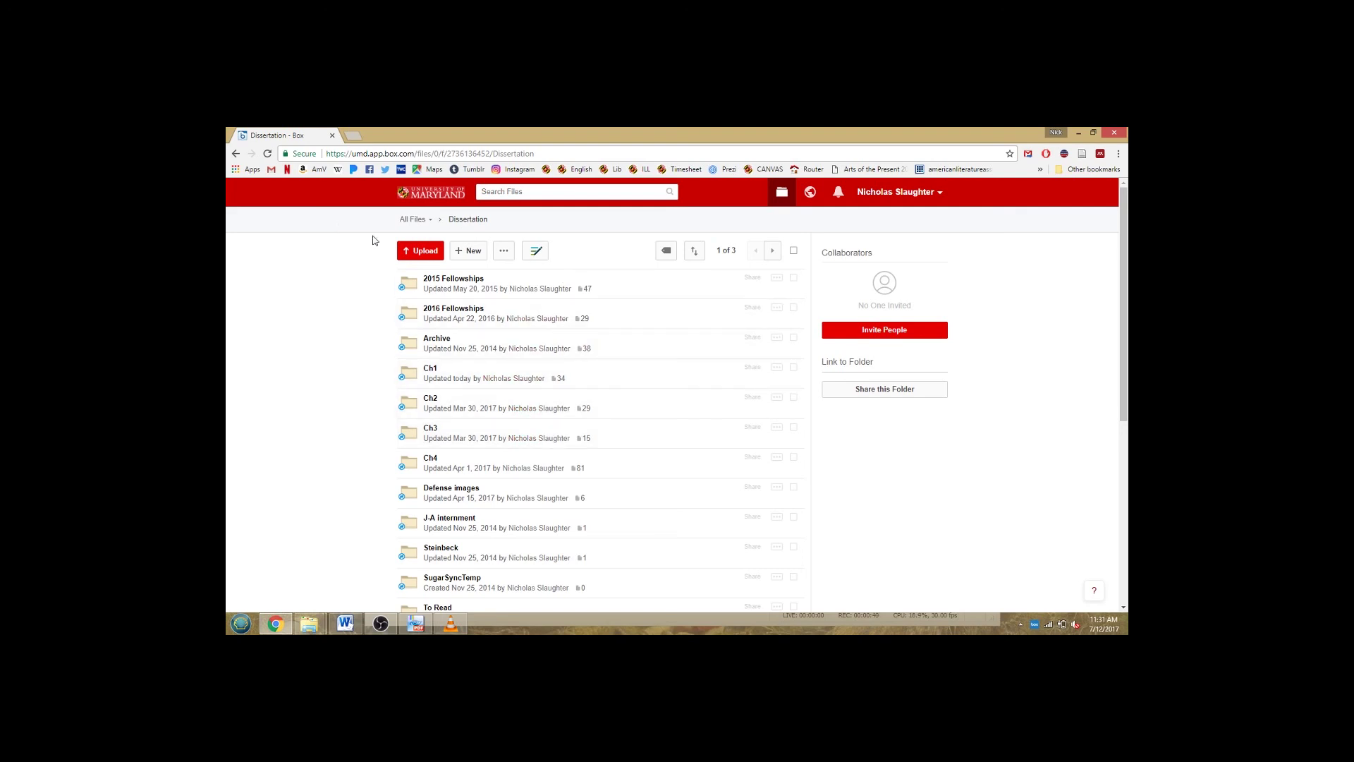
- Preview the Dissertation folder's Upload, New and More menus, then open the Ch1 folder
{"action": "left_click", "coordinate": [419, 252]}
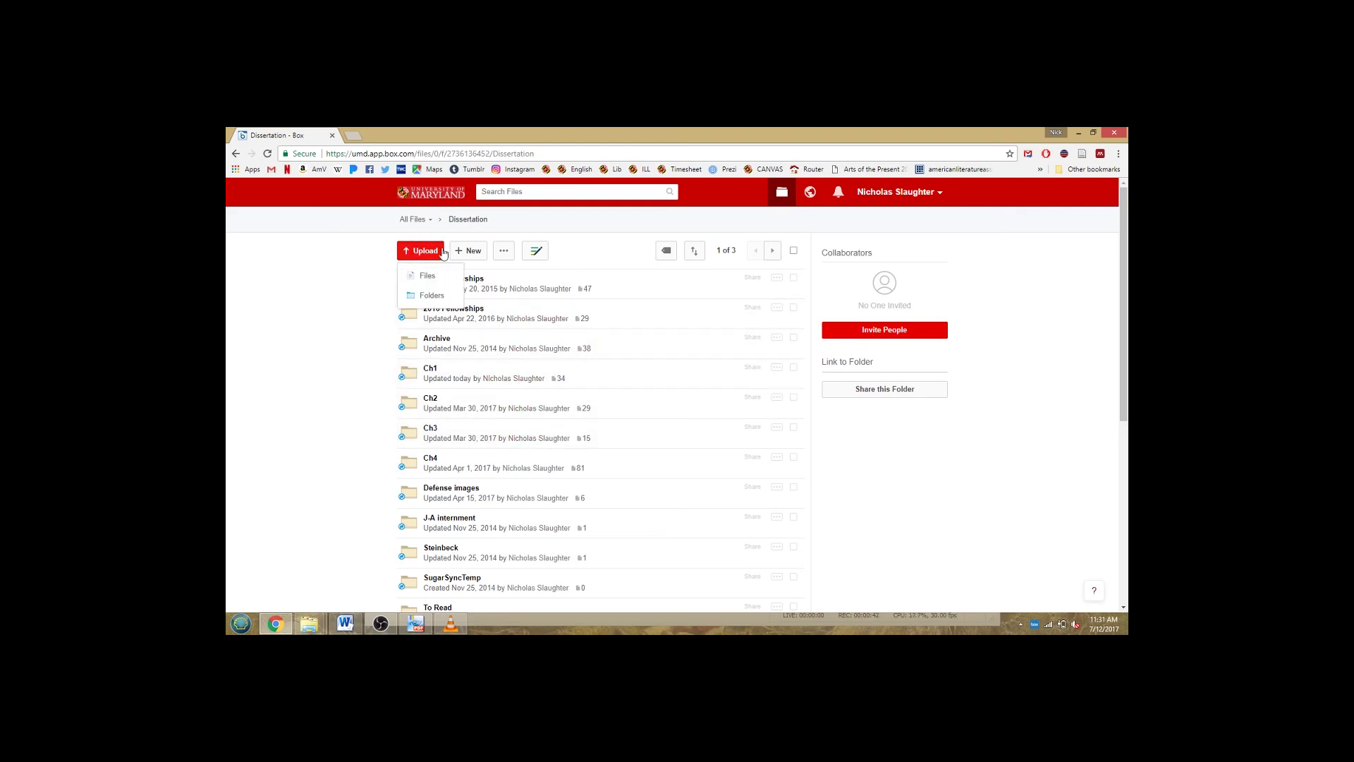
{"action": "left_click", "coordinate": [465, 251]}
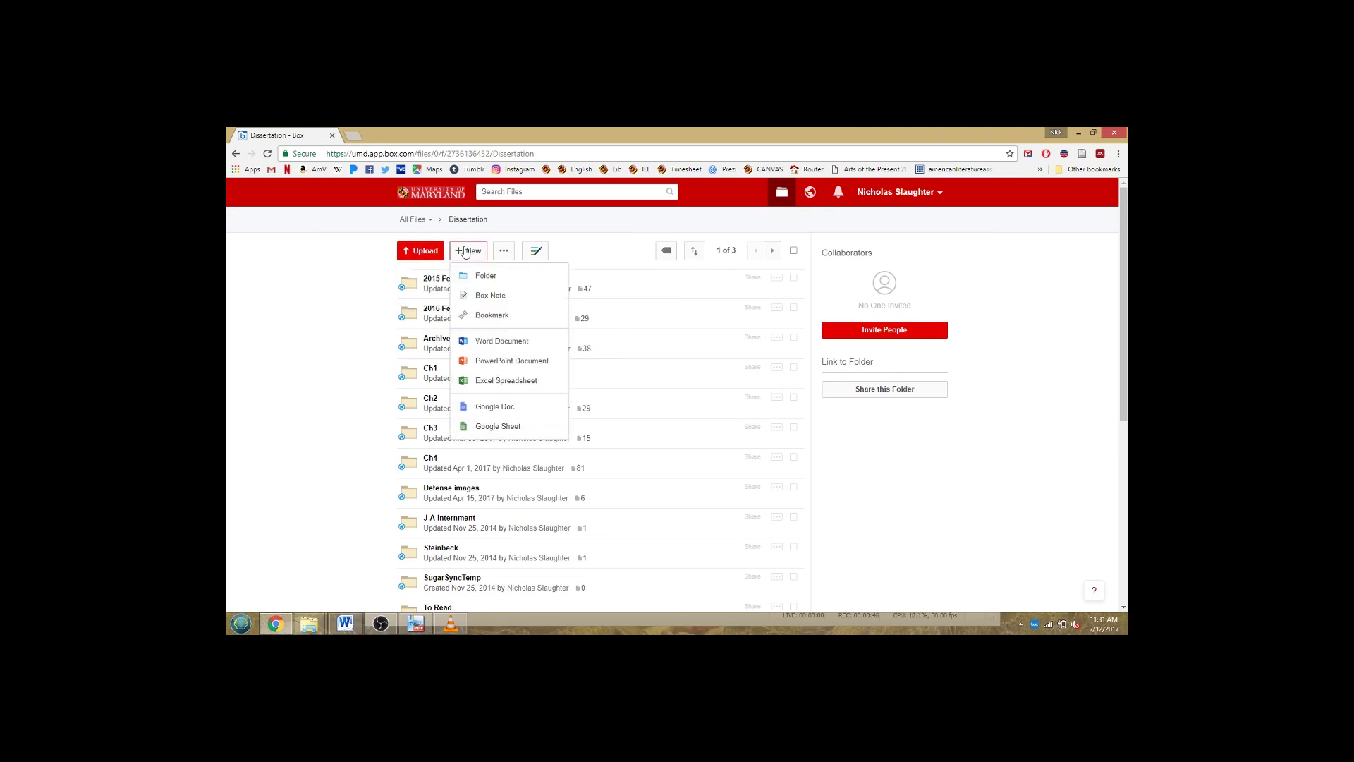
{"action": "left_click", "coordinate": [504, 252]}
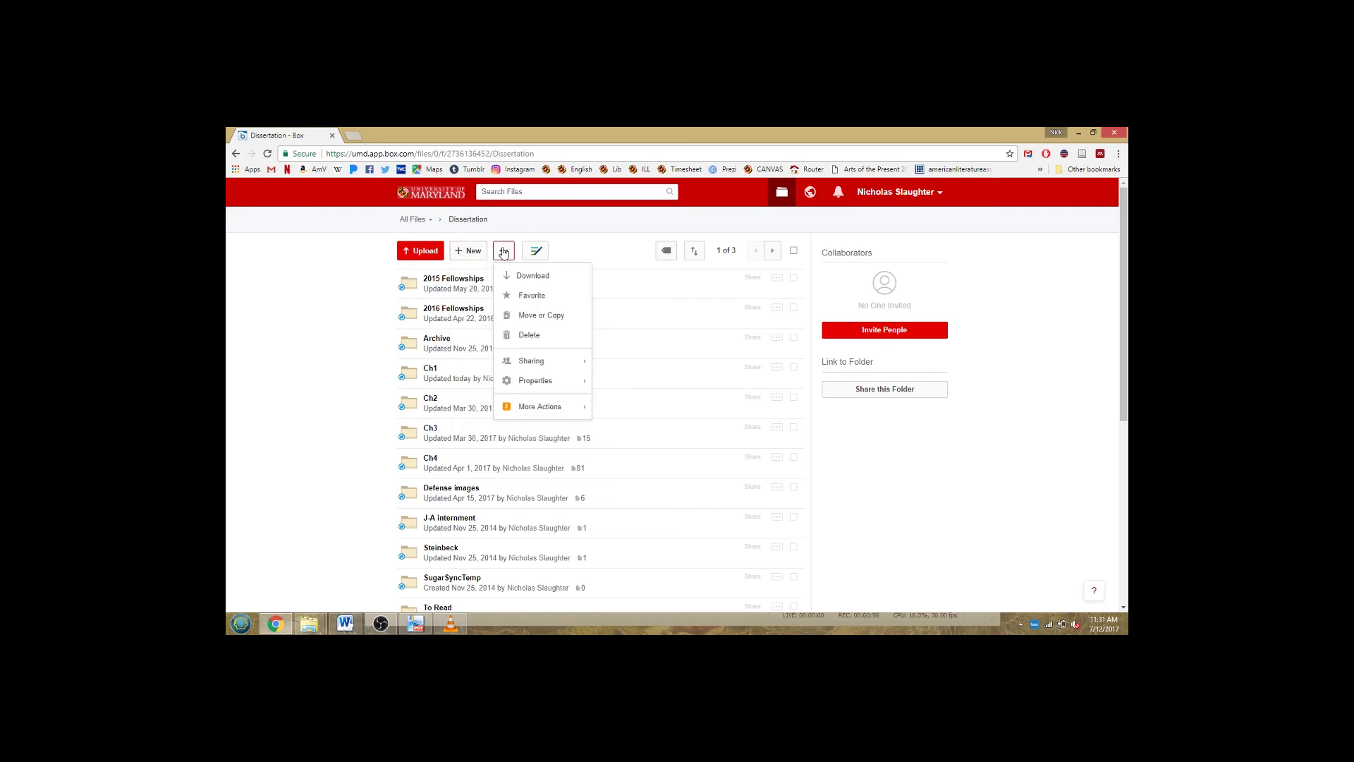
{"action": "left_click", "coordinate": [503, 252]}
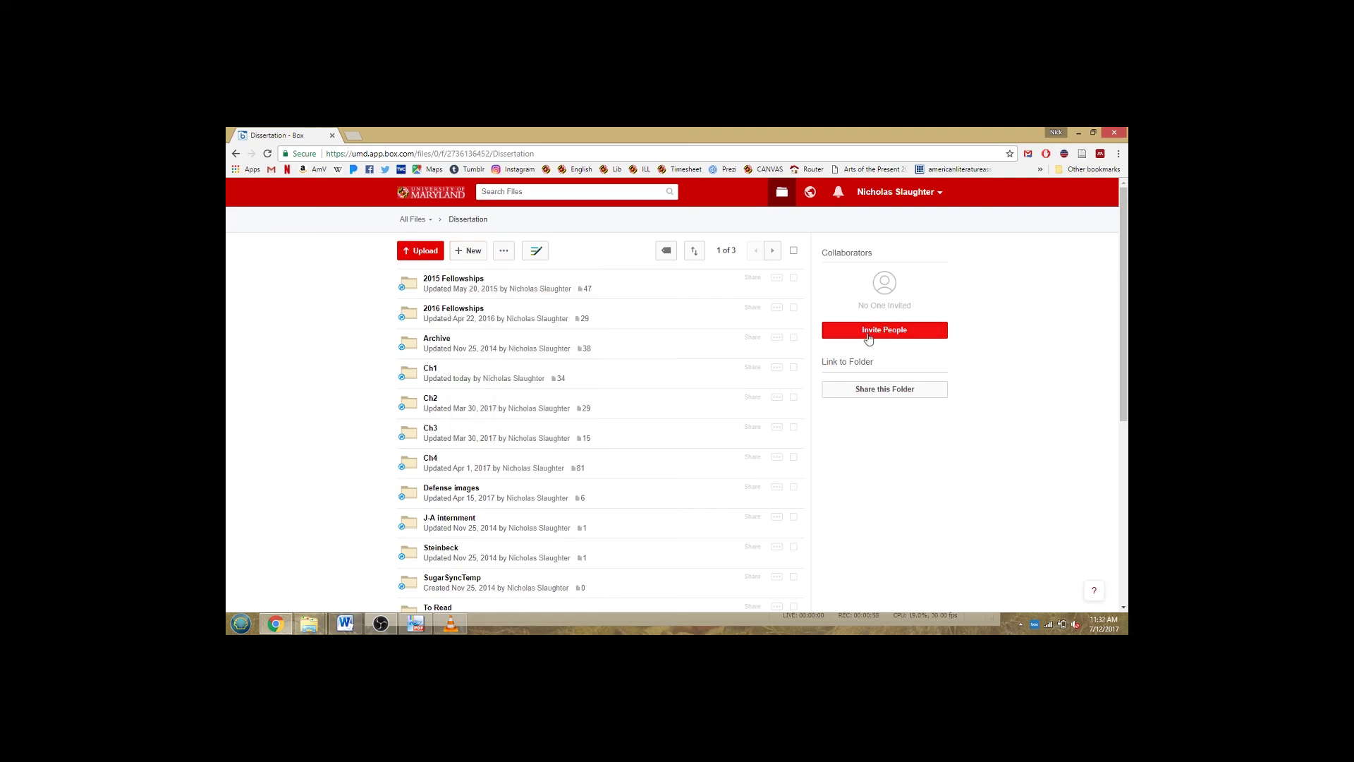
{"action": "left_click", "coordinate": [605, 370]}
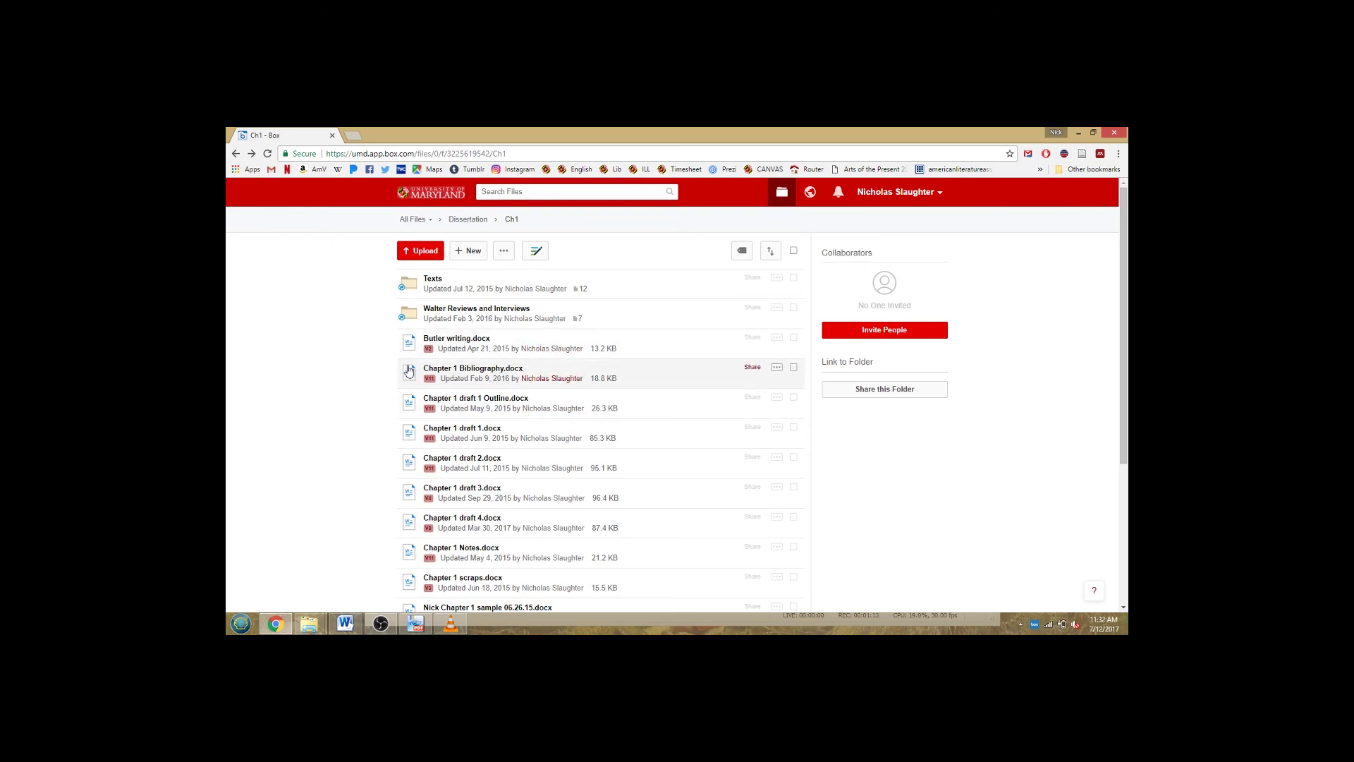
- Show the Version History of Chapter 1 Bibliography.docx and scroll through its earlier uploads
{"action": "right_click", "coordinate": [672, 370]}
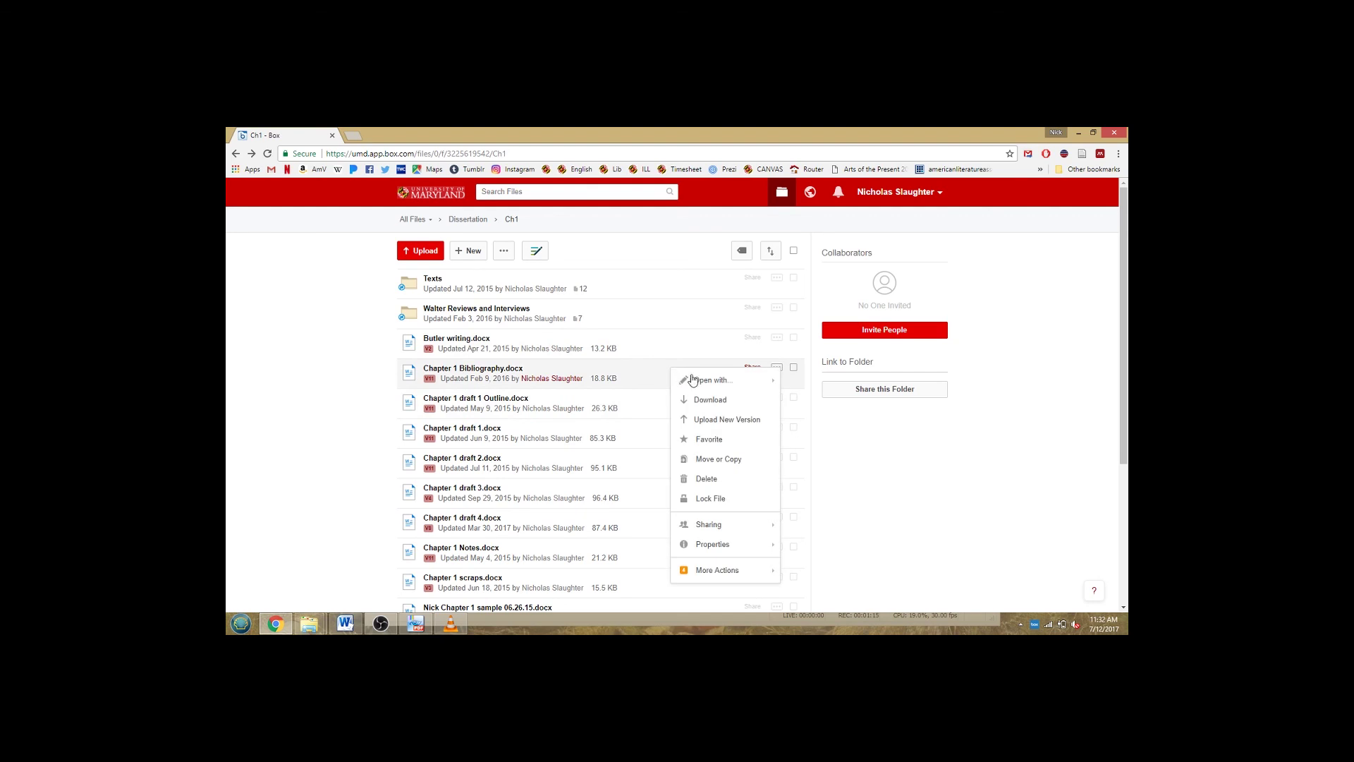
{"action": "mouse_move", "coordinate": [788, 549]}
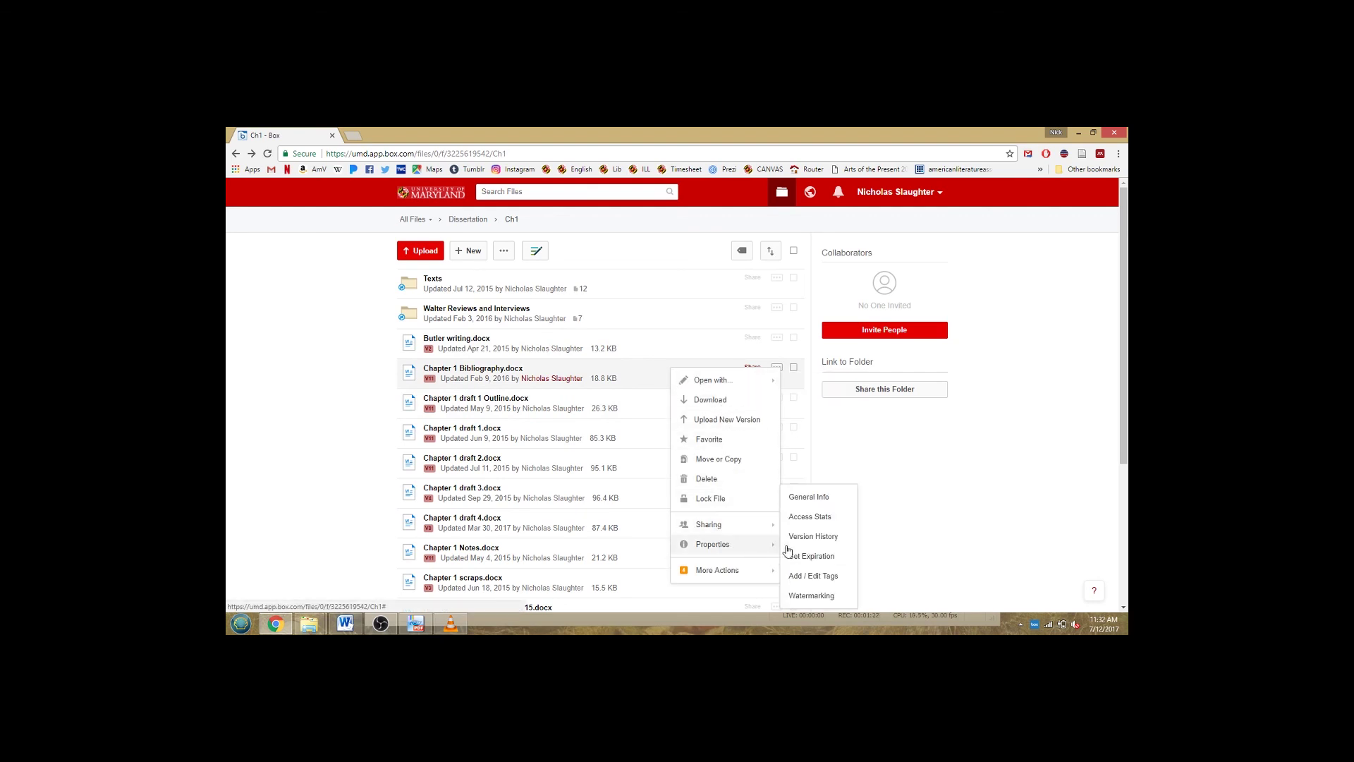
{"action": "left_click", "coordinate": [826, 539]}
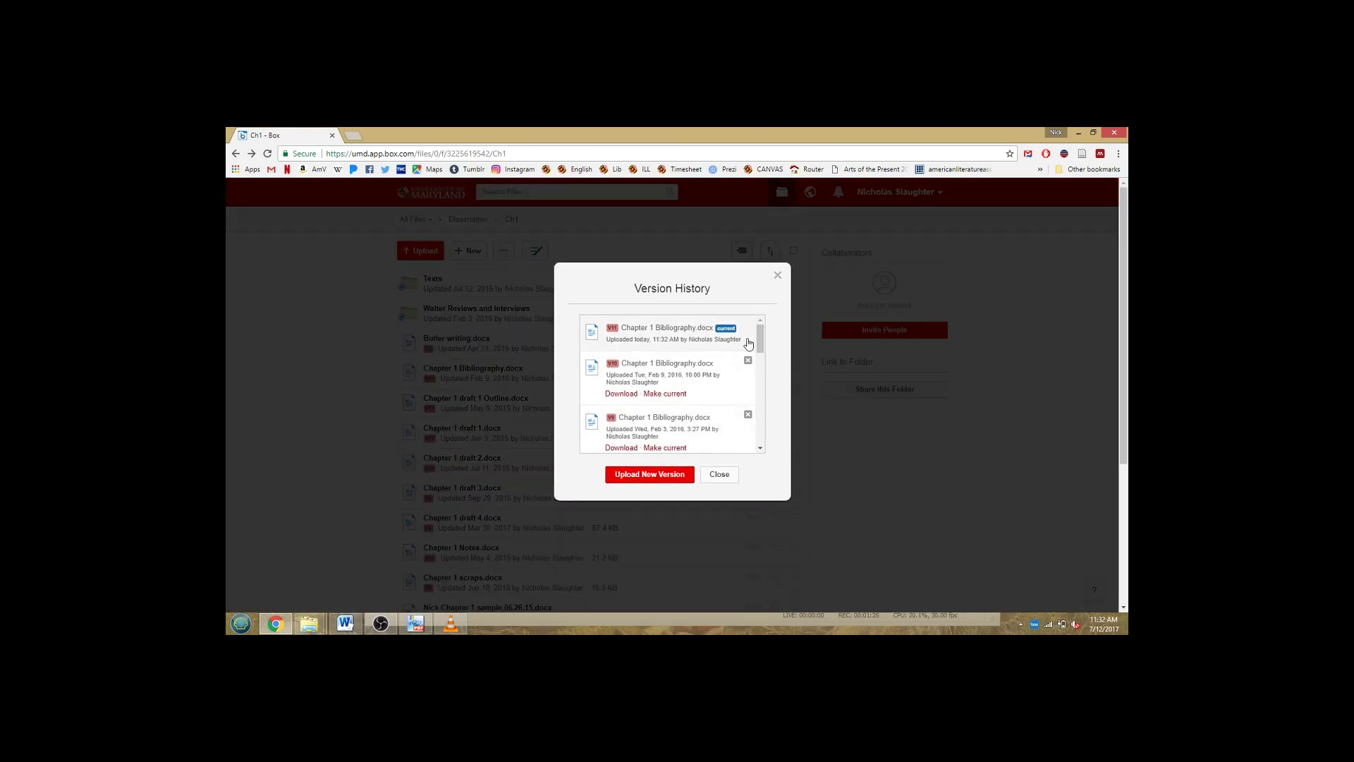
{"action": "scroll", "coordinate": [698, 360], "scroll_direction": "down", "scroll_amount": 3}
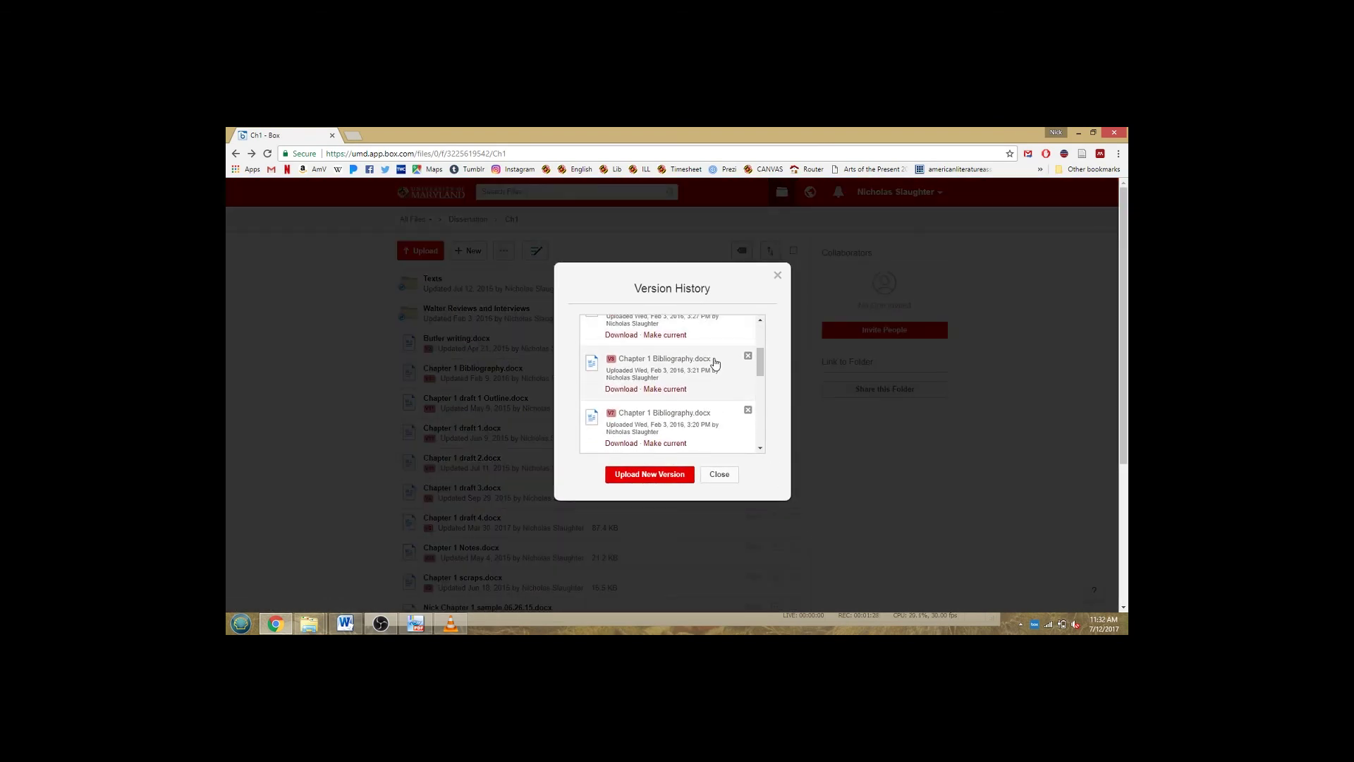
{"action": "scroll", "coordinate": [715, 364], "scroll_direction": "down", "scroll_amount": 3}
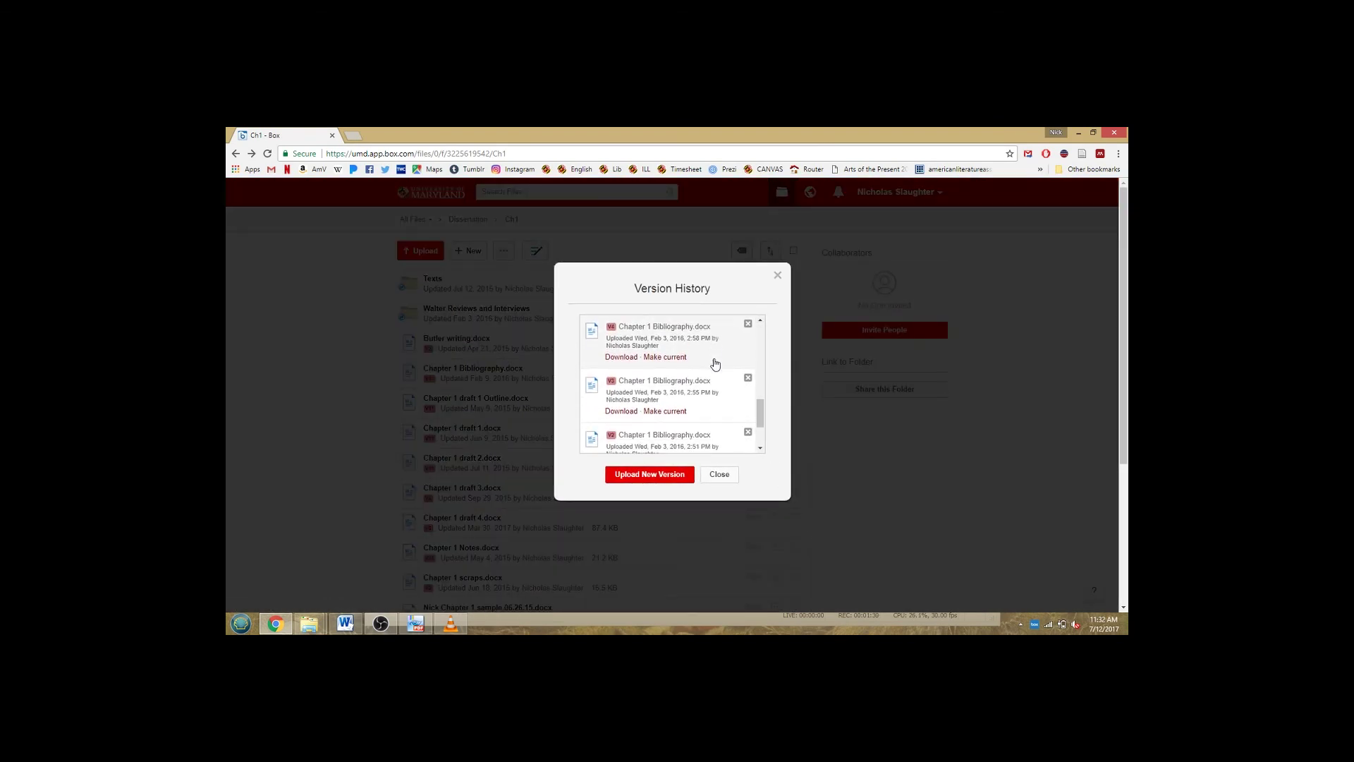